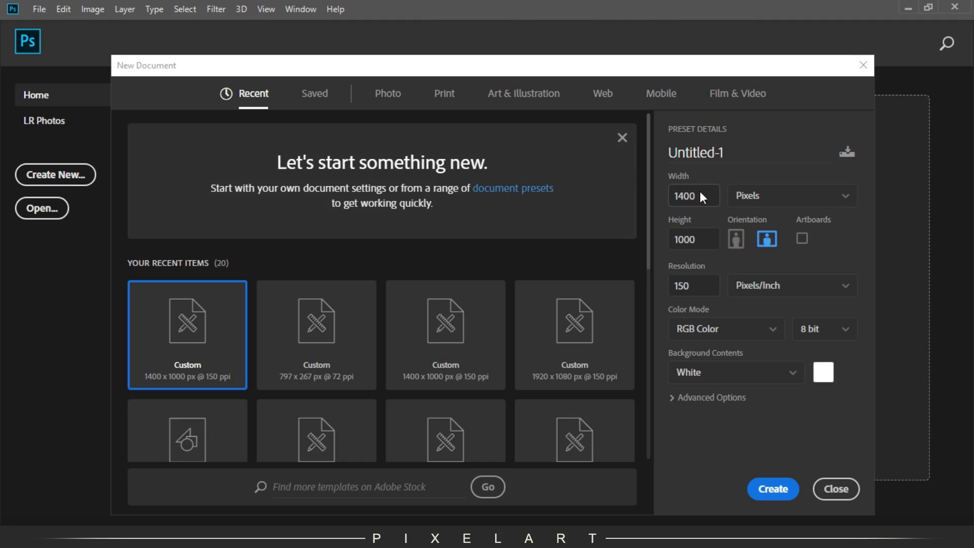
Create a 1400 × 1000 px, 150 ppi document and drag the gift box photo onto it.
left_click(693, 237)
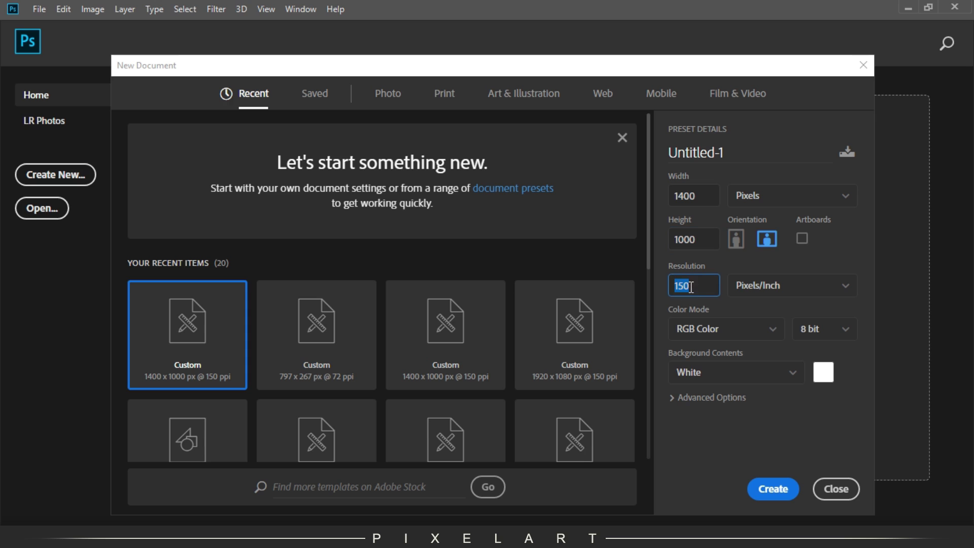
left_click(772, 489)
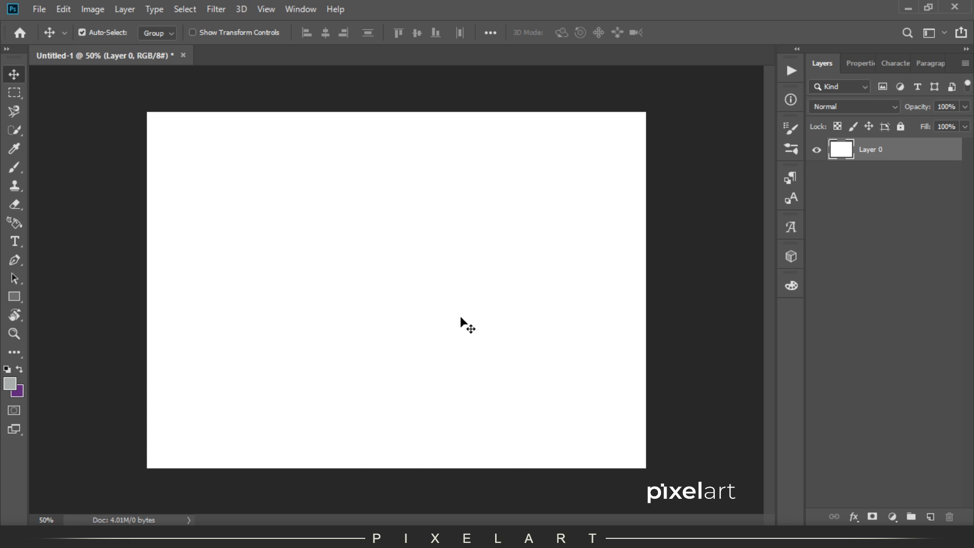
left_click(434, 459)
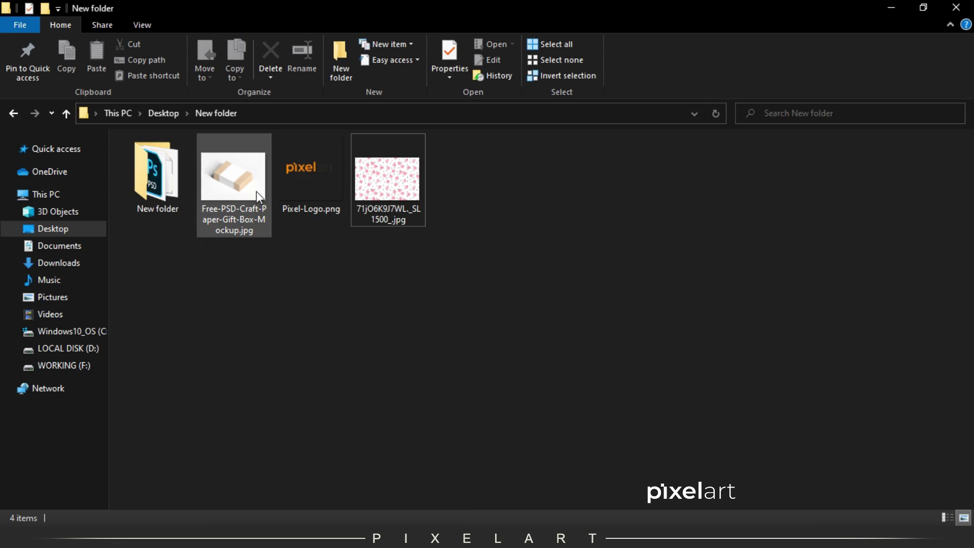
left_click_drag(257, 191, 344, 278)
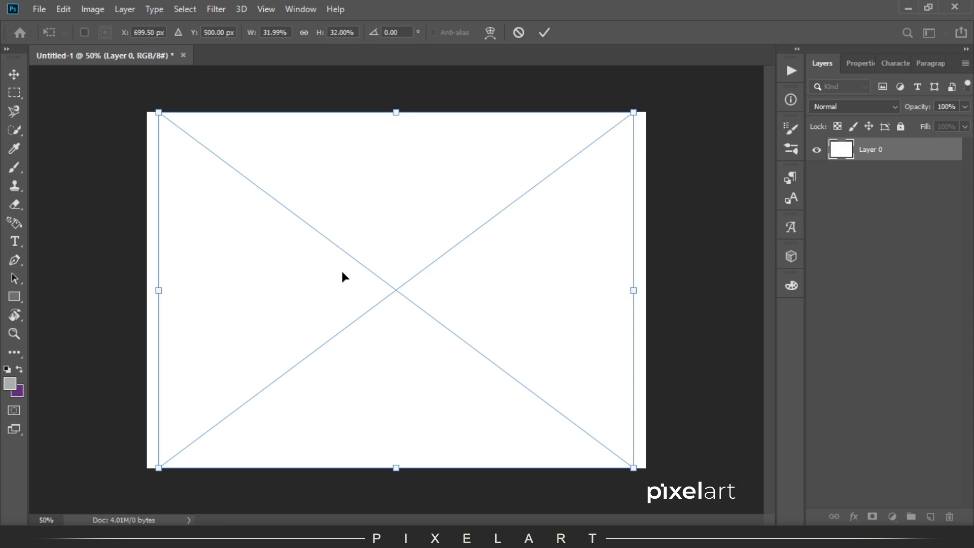
Enlarge the placed gift box photo to fill the canvas, commit it, and inspect the label edge.
left_click_drag(633, 112, 646, 103)
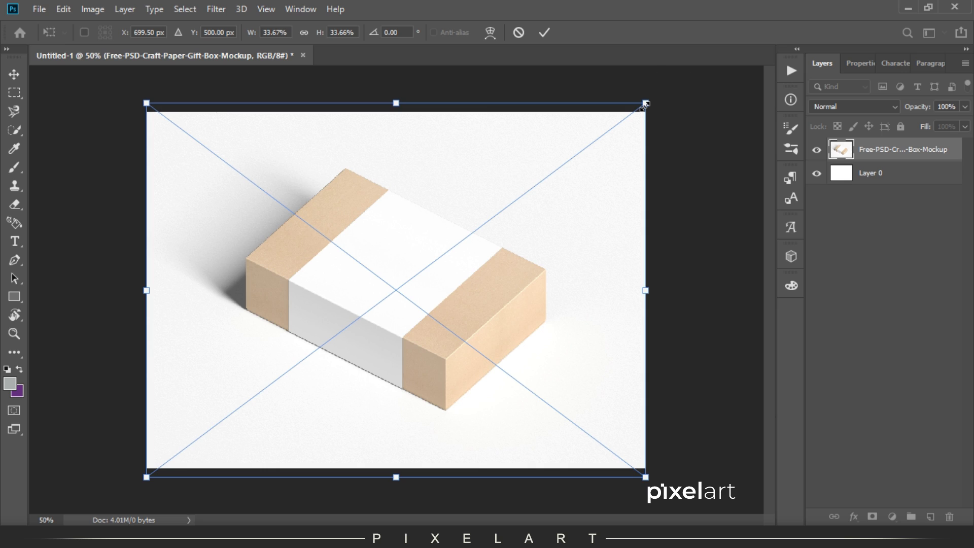
key("Return")
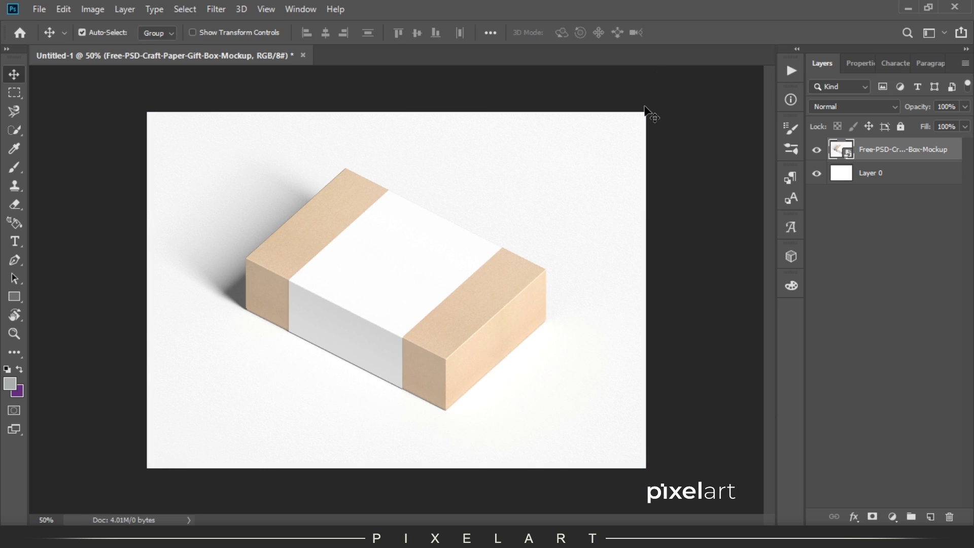
key("ctrl+plus")
key("ctrl+plus")
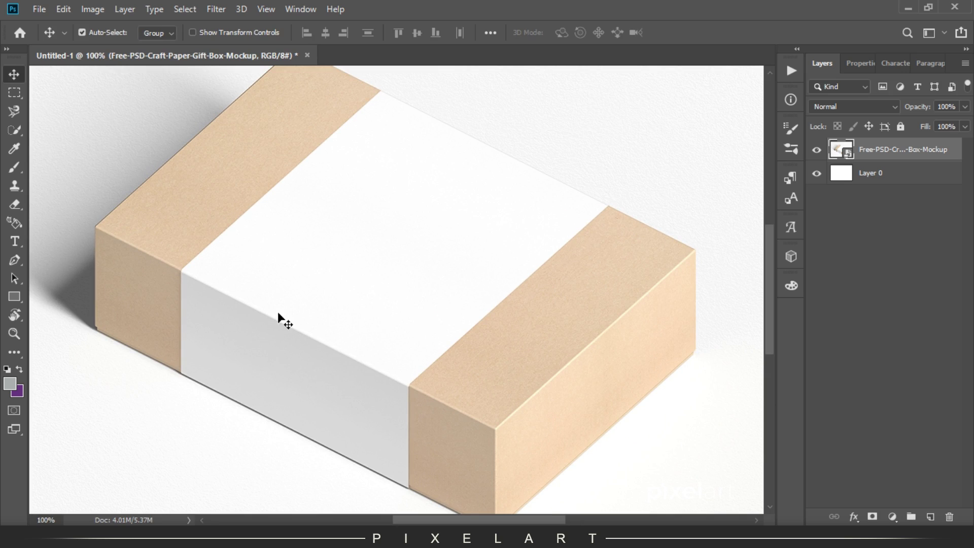
left_click_drag(278, 319, 275, 248)
scroll(279, 254, "up", 1)
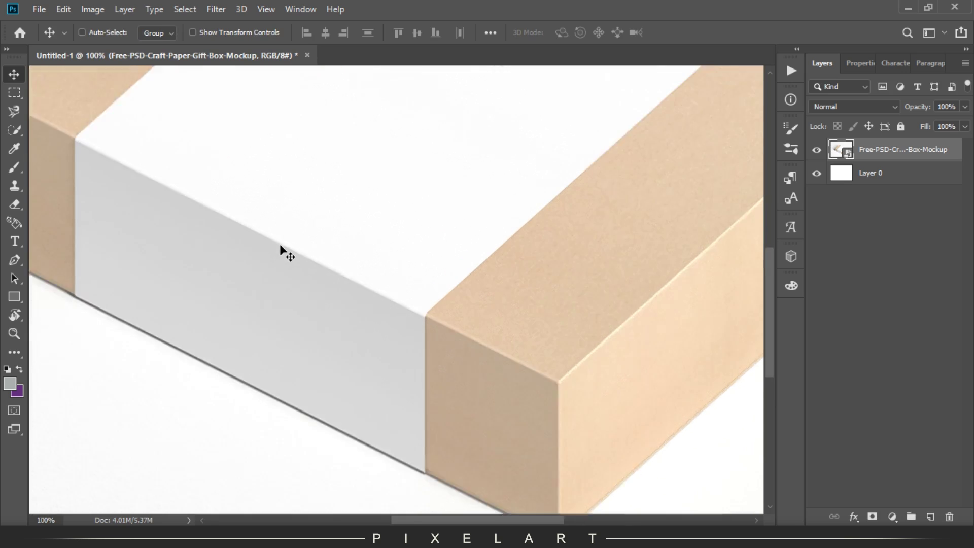
mouse_move(326, 315)
left_mouse_down()
mouse_move(428, 185)
mouse_move(527, 222)
mouse_move(511, 300)
left_mouse_up()
key("ctrl+minus")
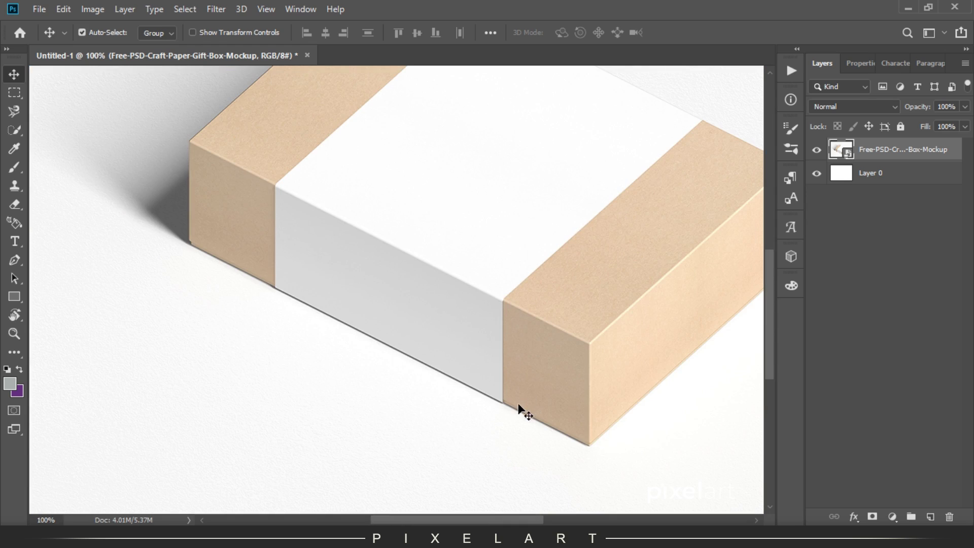
key("p")
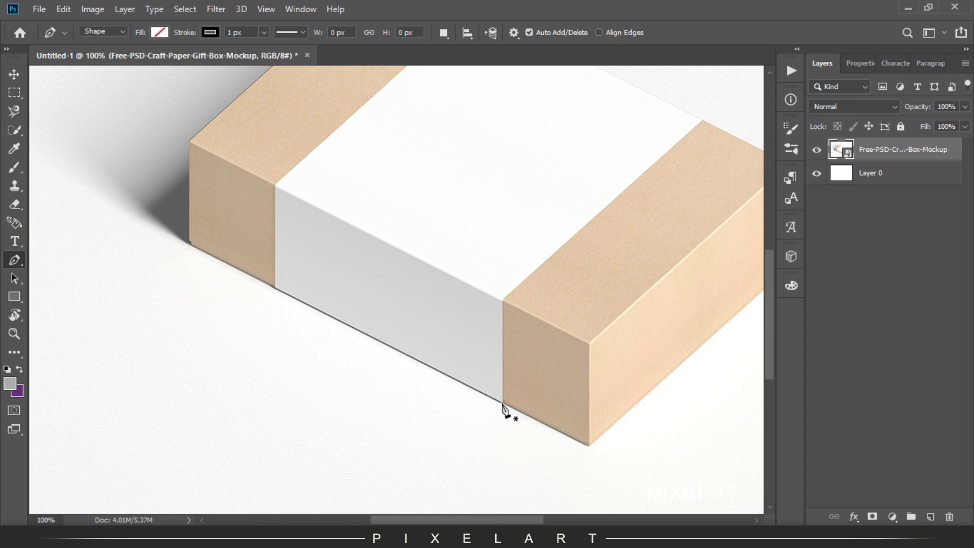
Pen-trace the white label's front face as a four-corner shape outline.
left_click(502, 404)
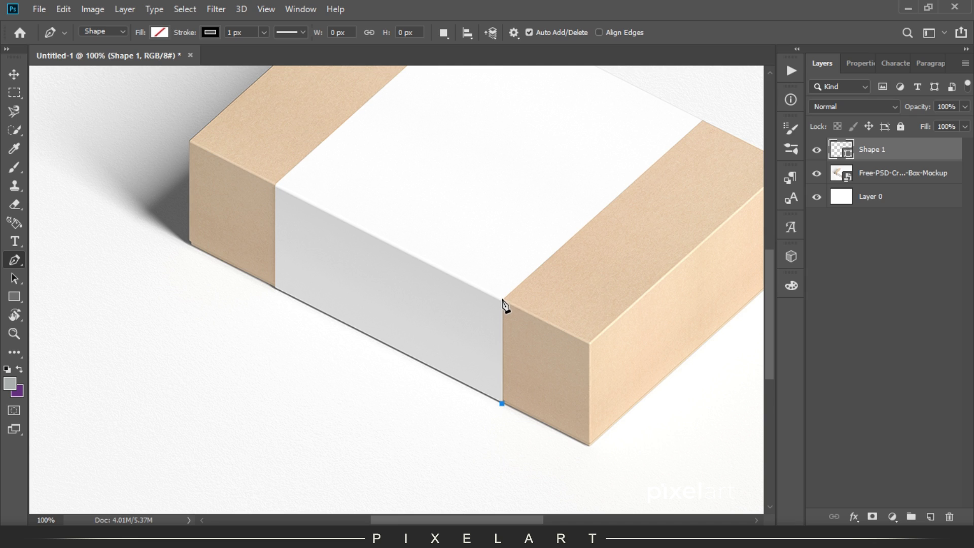
key("ctrl+plus")
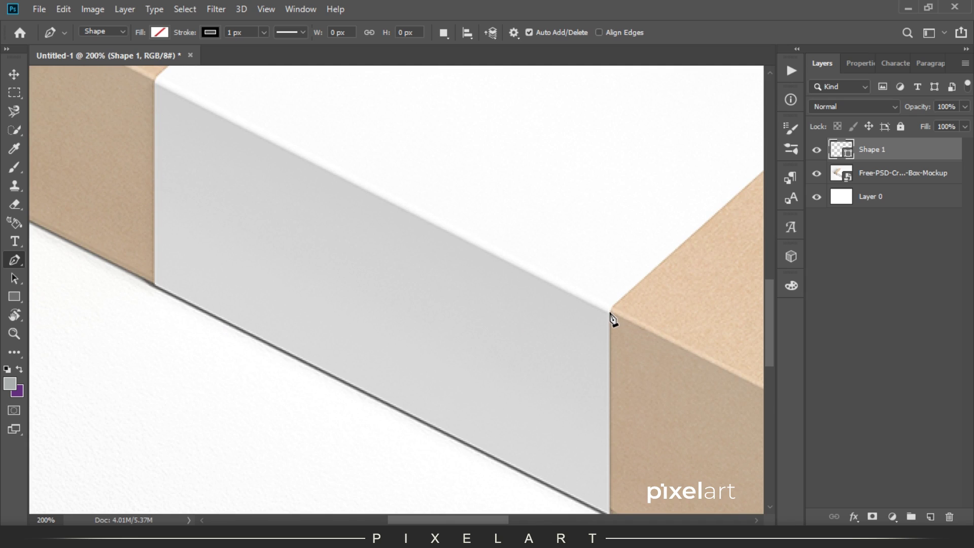
left_click(610, 314)
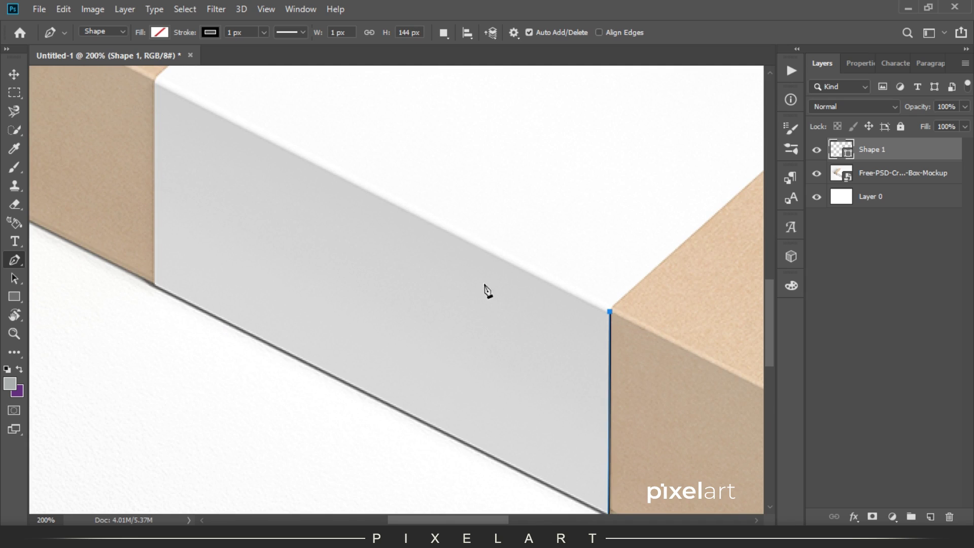
left_click_drag(350, 236, 457, 327)
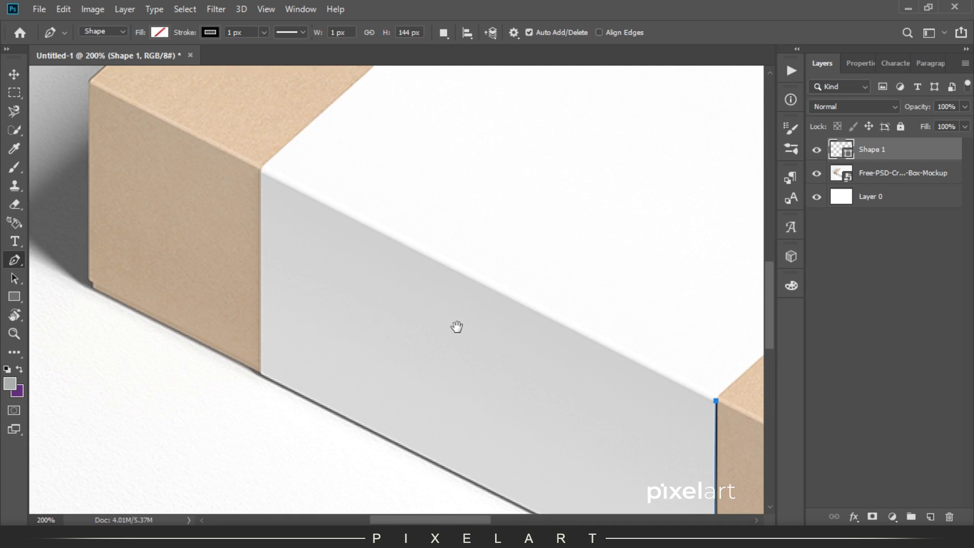
left_click(261, 171)
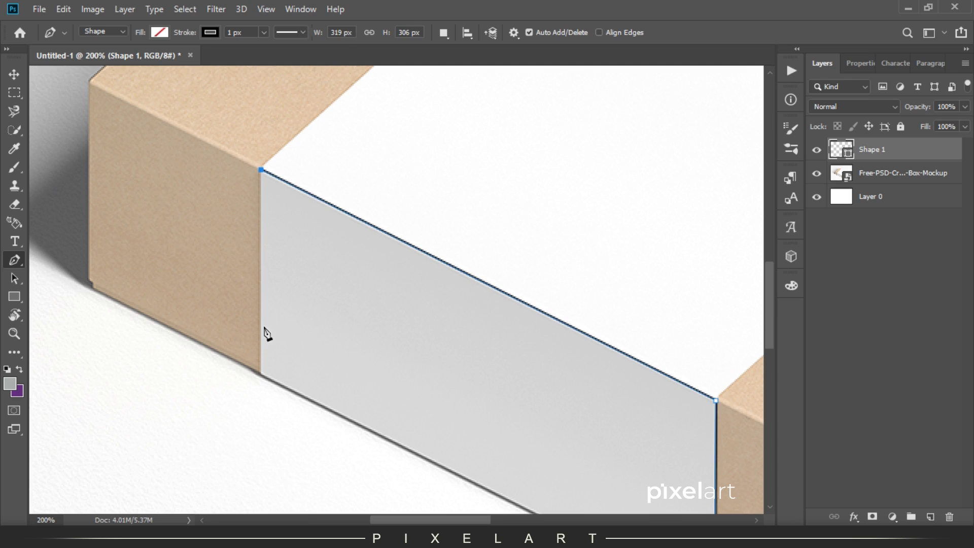
left_click(260, 374)
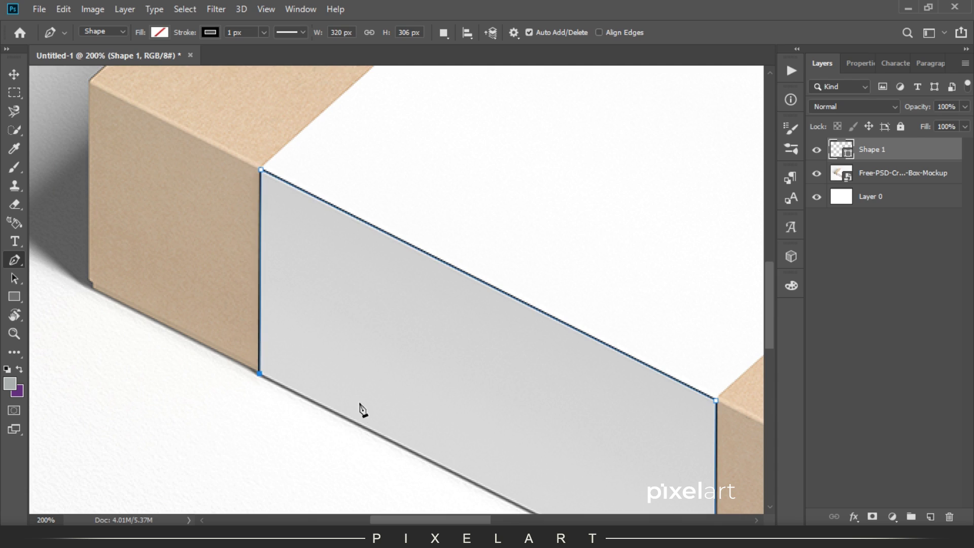
scroll(305, 109, "down", 3)
scroll(628, 304, "down", 1)
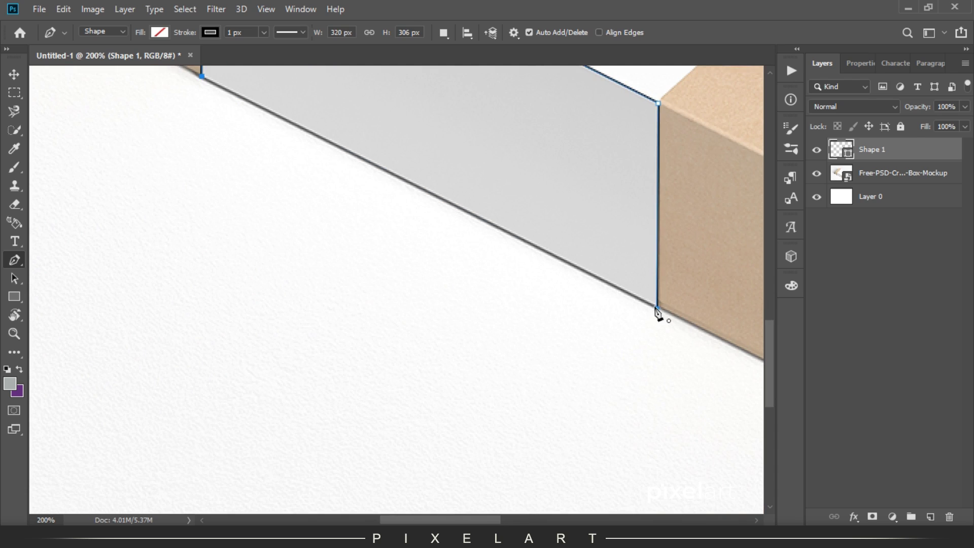
mouse_move(557, 259)
left_mouse_down()
mouse_move(462, 351)
mouse_move(460, 369)
left_mouse_up()
key("ctrl+minus")
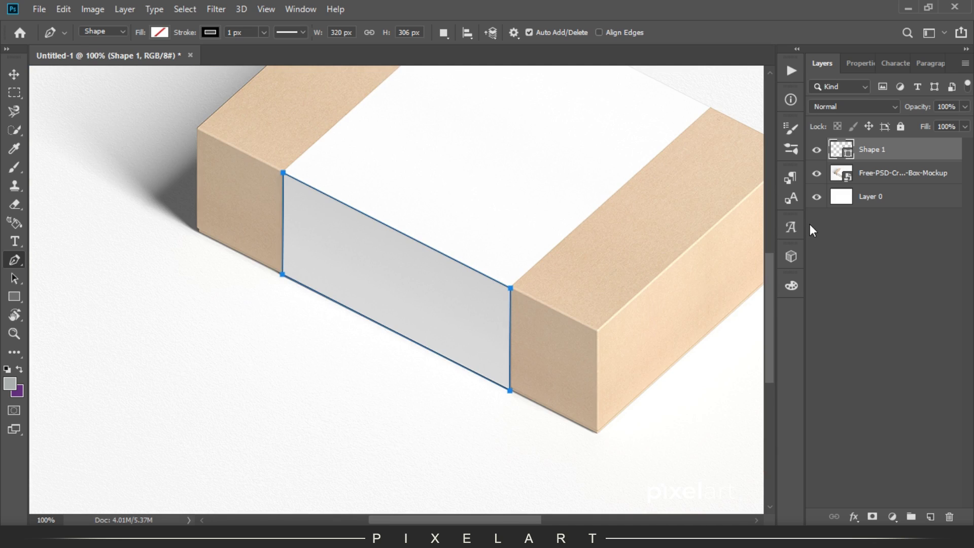
Copy the traced label area from the mockup, paste it in place on Layer 1, and delete the outline.
left_click(848, 156, "ctrl")
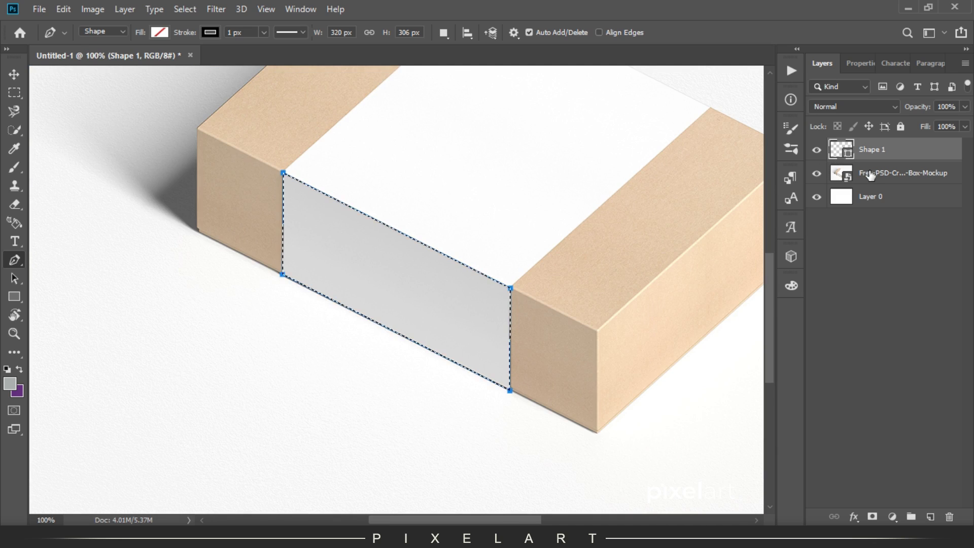
left_click(817, 150)
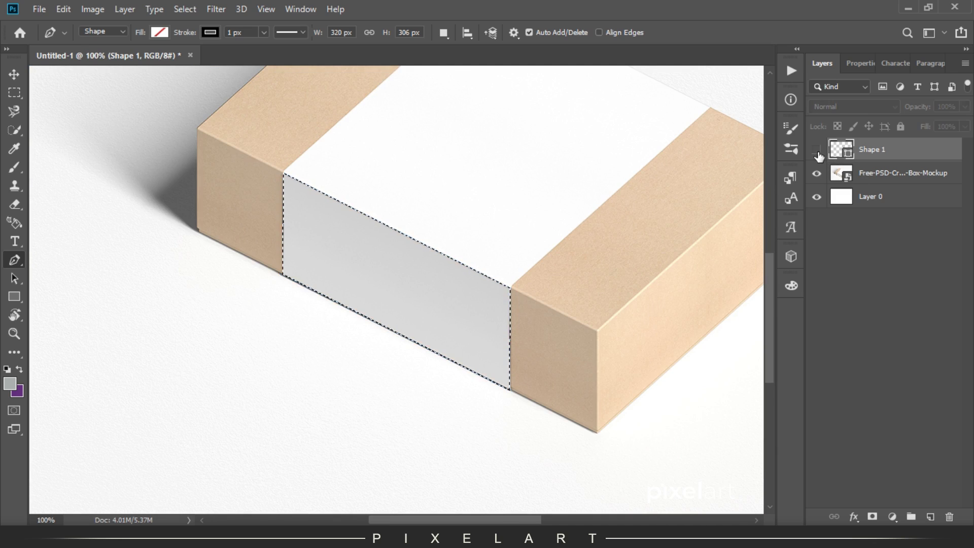
left_click(869, 180)
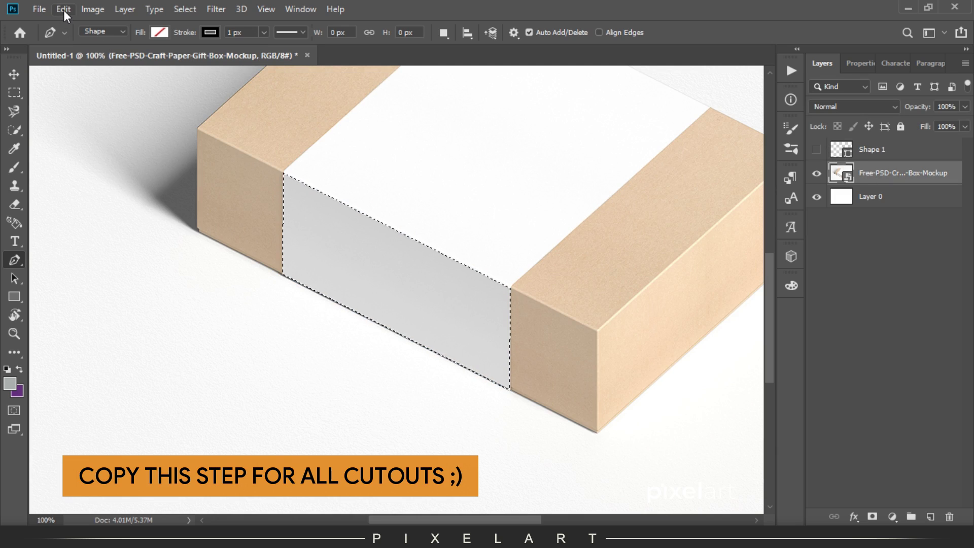
left_click(63, 10)
left_click(108, 105)
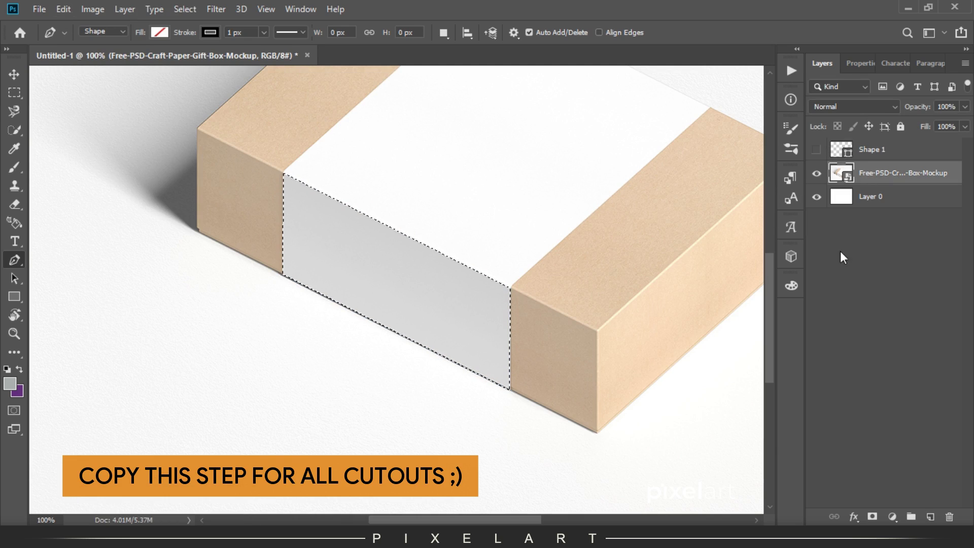
left_click(929, 517)
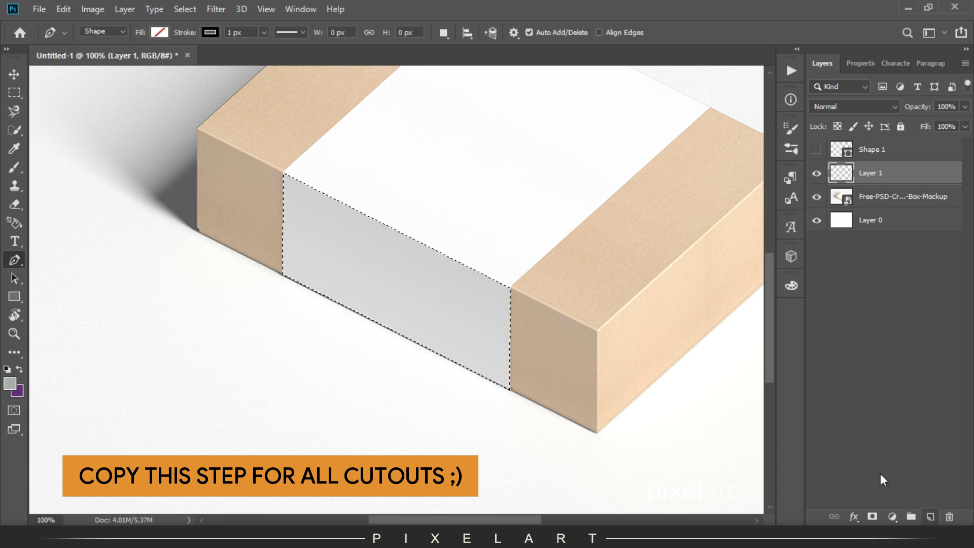
left_click(64, 9)
mouse_move(115, 145)
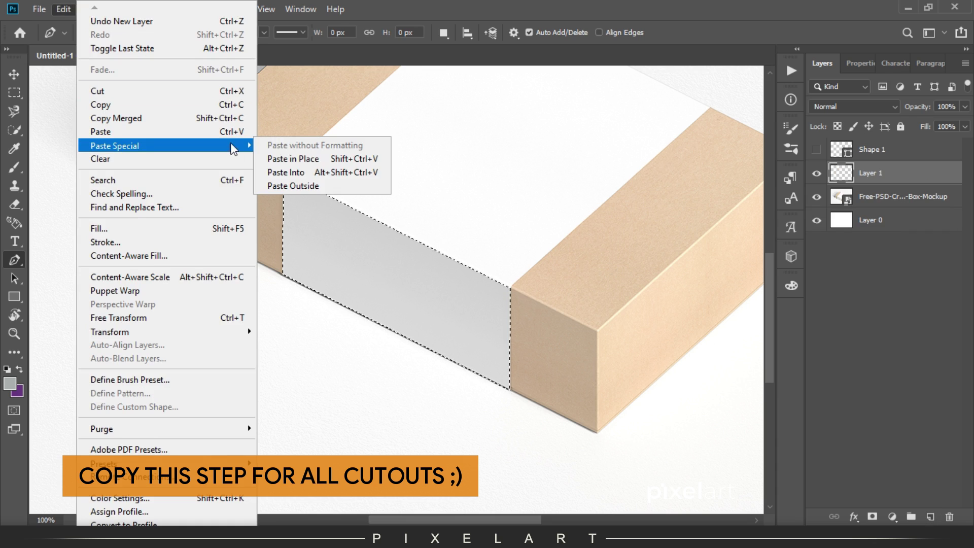
left_click(302, 159)
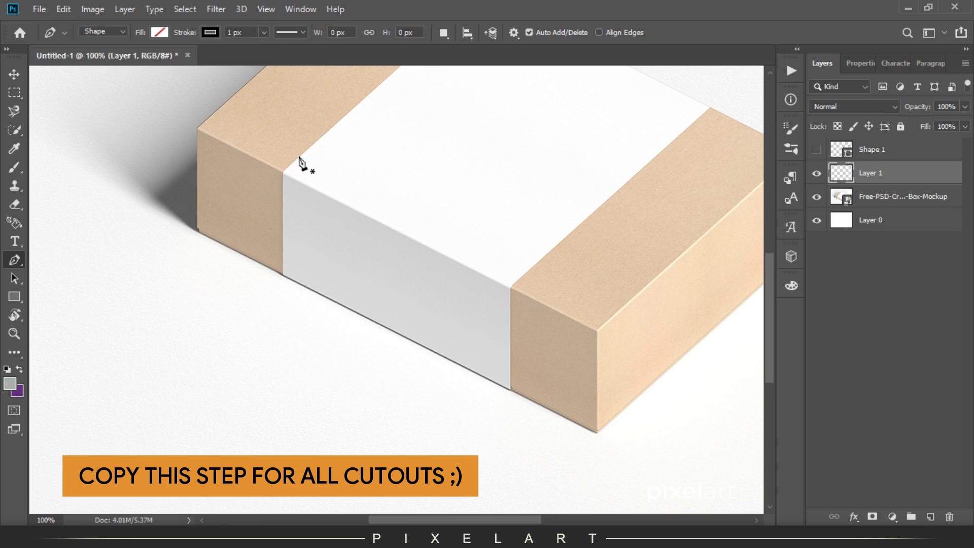
left_click(15, 76)
left_click(861, 158)
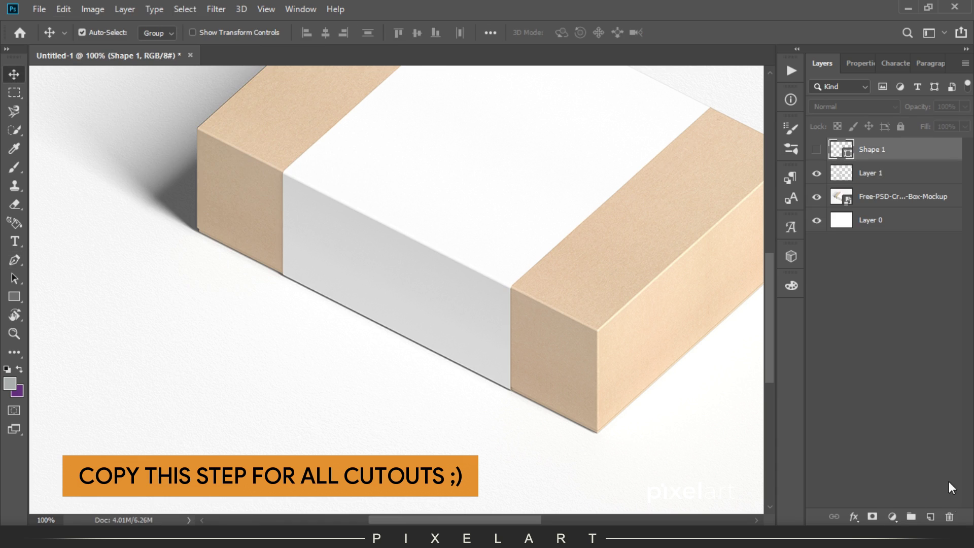
left_click(950, 516)
Pen-trace another face of the label band with a five-anchor outline.
scroll(510, 172, "up", 2)
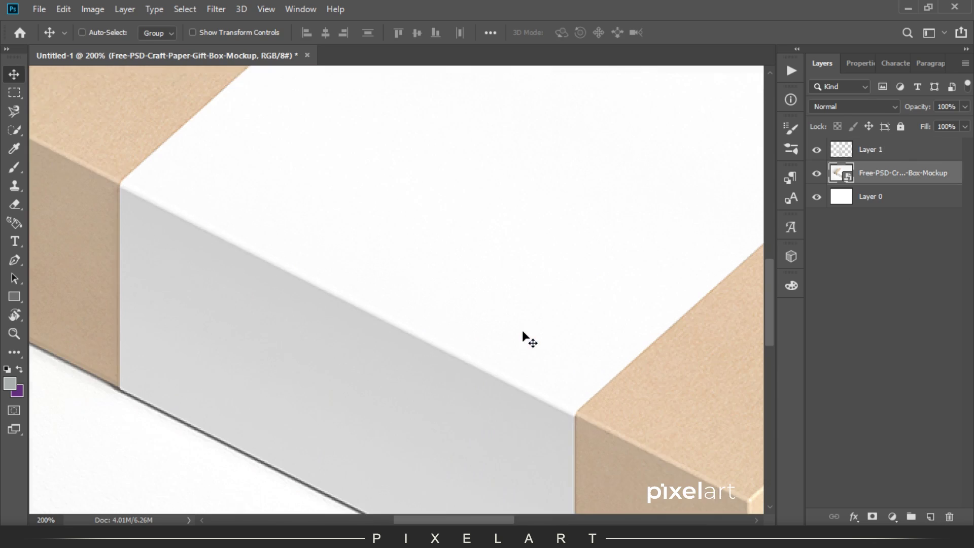
key("p")
left_click(512, 403)
left_click_drag(522, 409, 267, 501)
left_click(589, 202)
left_click_drag(476, 273, 626, 467)
left_click_drag(304, 213, 457, 304)
left_click(387, 272)
mouse_move(387, 272)
left_mouse_down()
mouse_move(524, 142)
mouse_move(239, 345)
left_mouse_up()
left_click(237, 340)
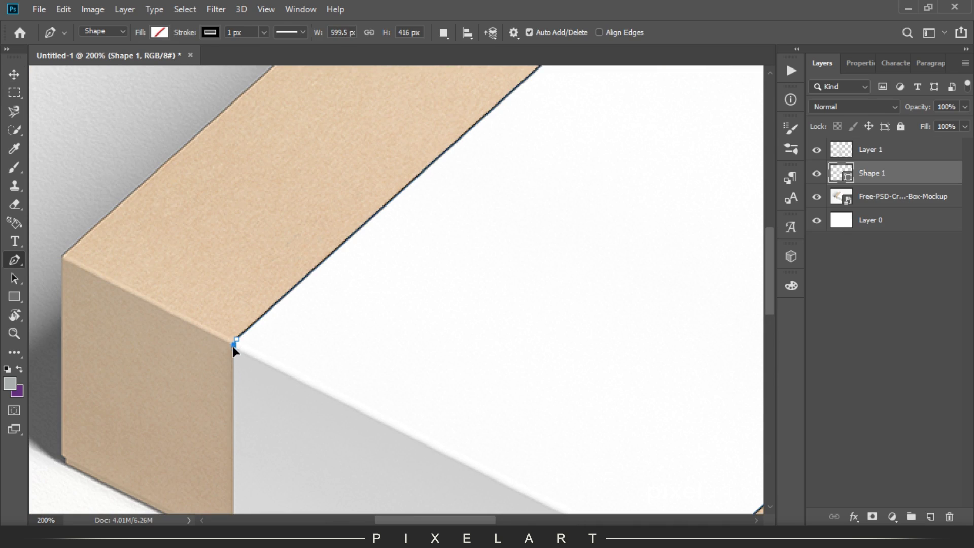
left_click_drag(387, 362, 304, 224)
left_click(577, 376)
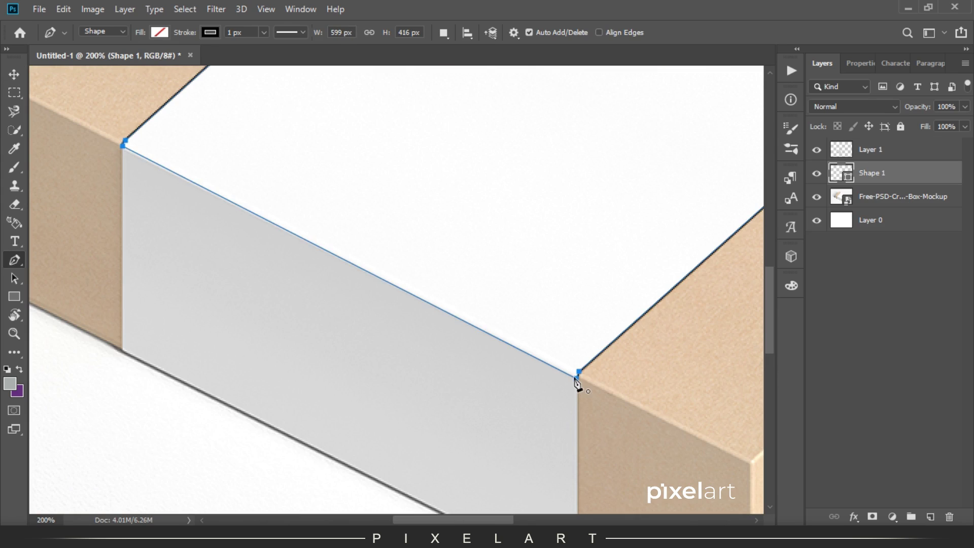
Paste the selected label face in place on new Layer 2, hide the outline, and verify the copy.
left_click(836, 174, "ctrl")
left_click(893, 196)
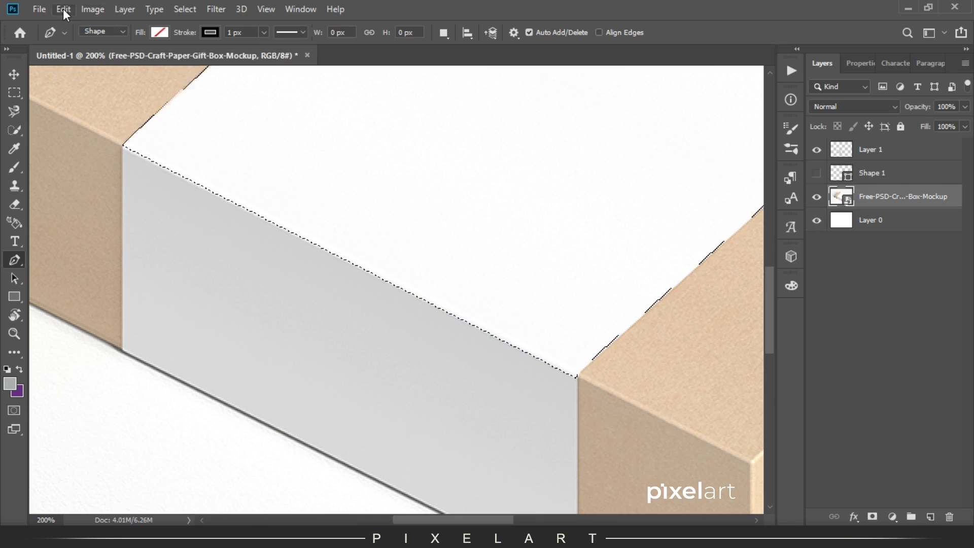
key("ctrl+shift+alt+n")
left_click(63, 9)
left_click(294, 159)
key("v")
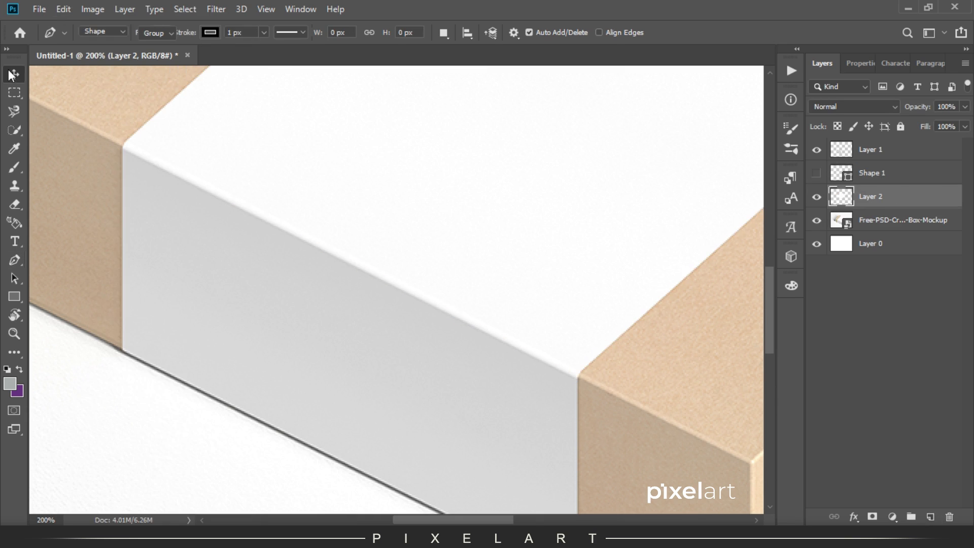
left_click(816, 220)
key("ctrl+minus")
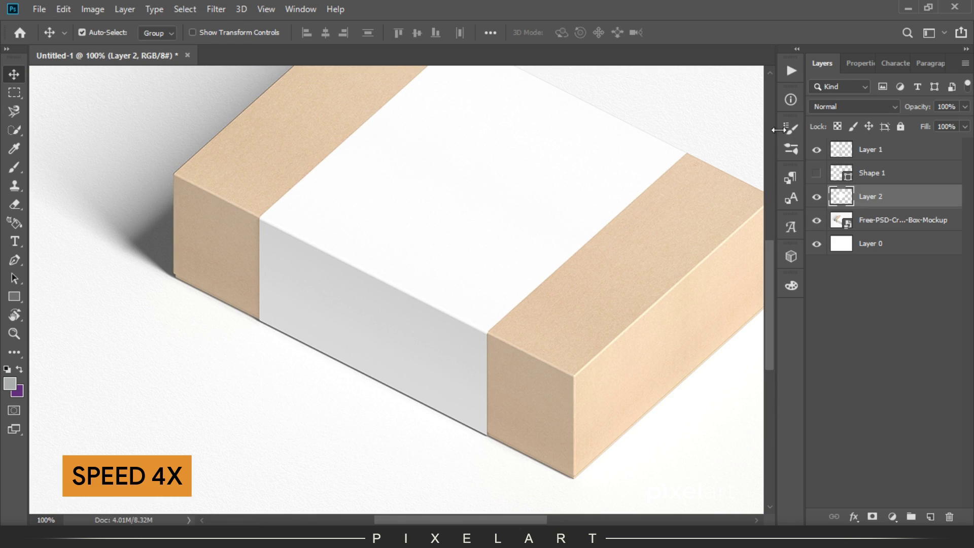
Copy the box's right end face from the mockup onto Layer 3 in place.
left_click_drag(610, 168, 533, 180)
left_click(408, 355)
key("p")
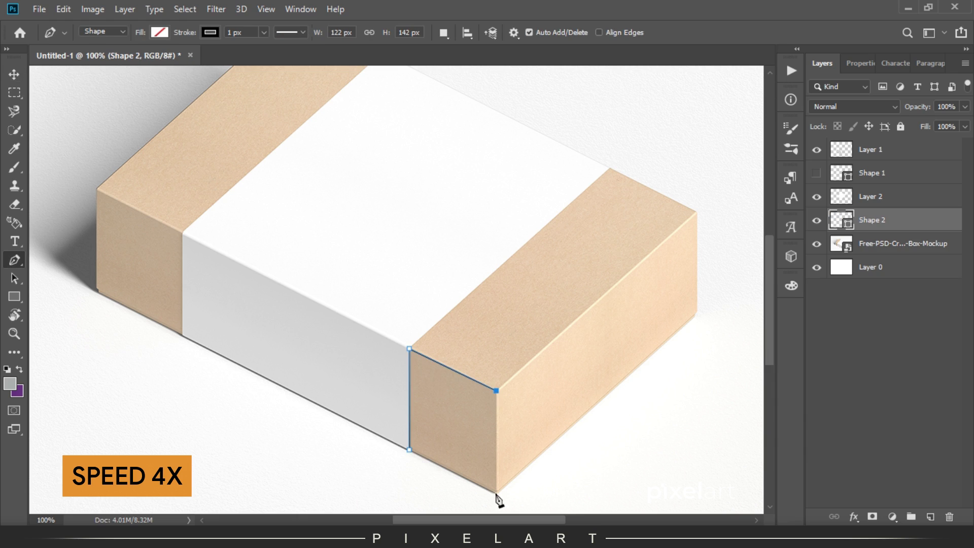
left_click(832, 225, "ctrl")
left_click(931, 516)
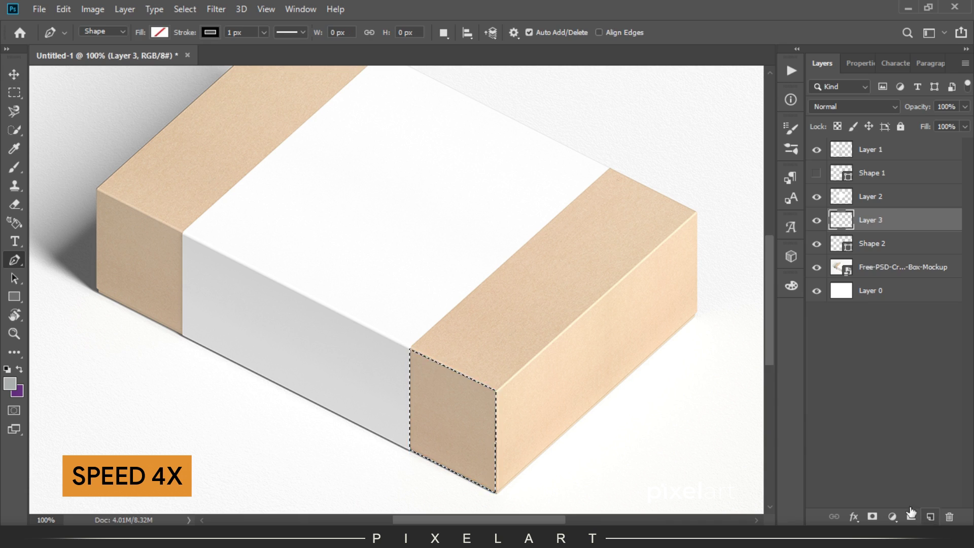
left_click(903, 267)
left_click(63, 9)
left_click(66, 9)
left_click(326, 157)
left_click(174, 272, "ctrl")
Trace a closed Pen outline around the box's left end face beside the label.
left_click_drag(184, 240, 231, 262)
left_click(229, 255)
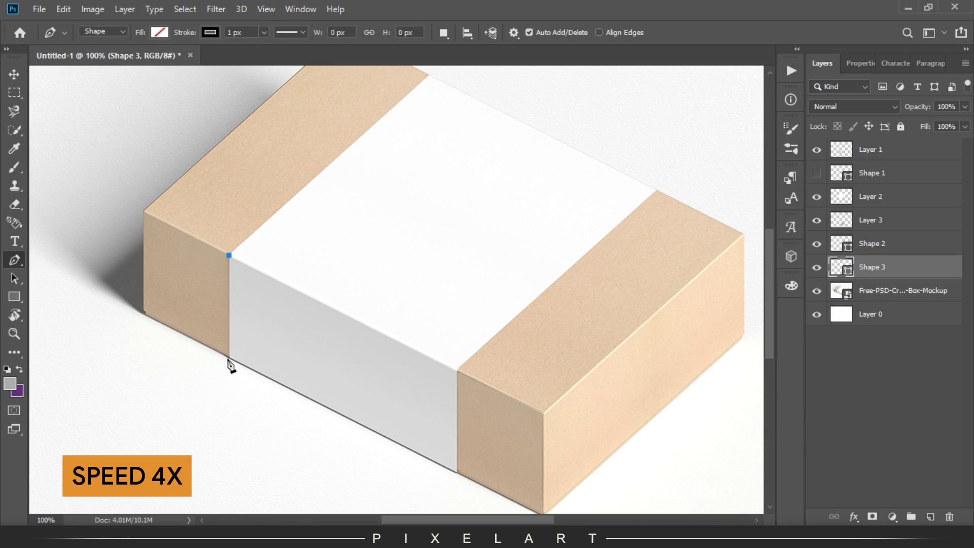
left_click(229, 355)
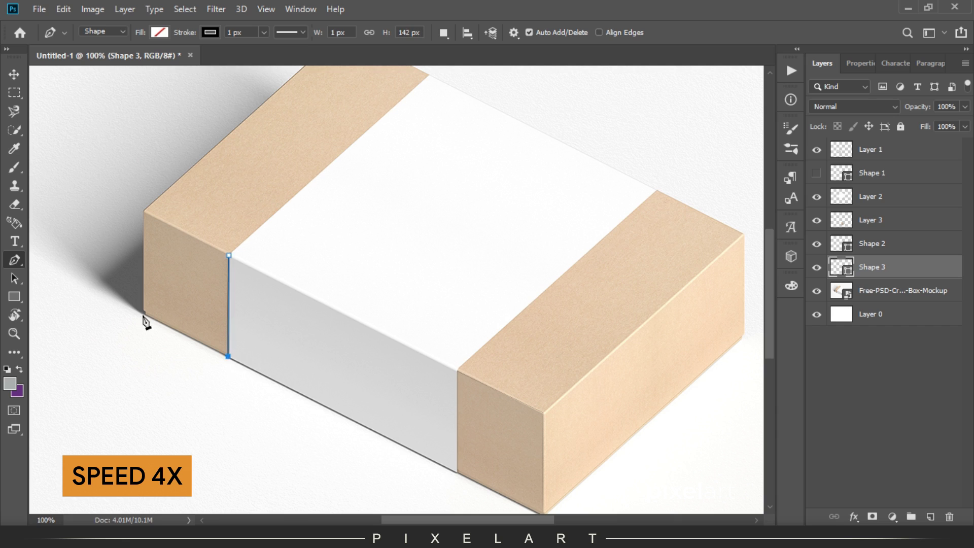
scroll(143, 323, "up", 2)
key("ctrl+bracketright")
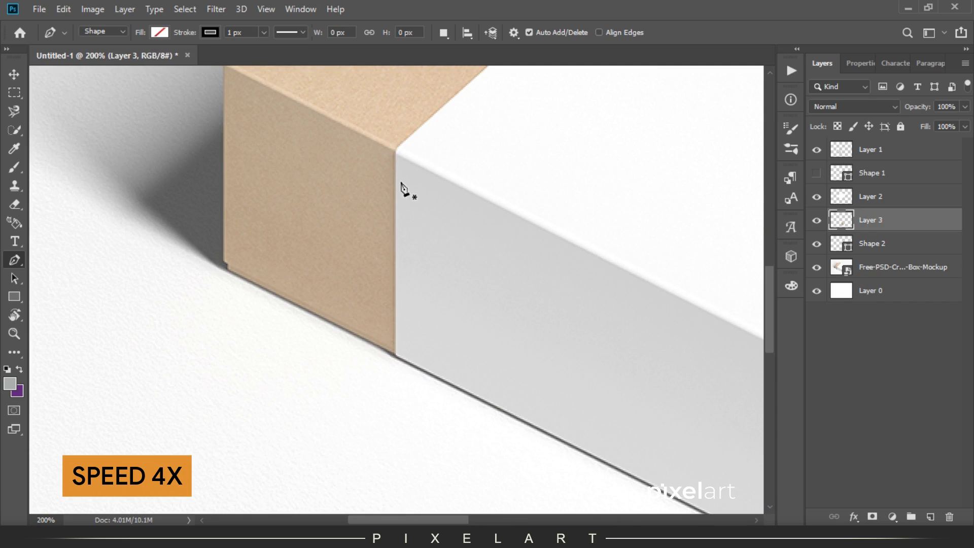
left_click(394, 354)
left_click(224, 260)
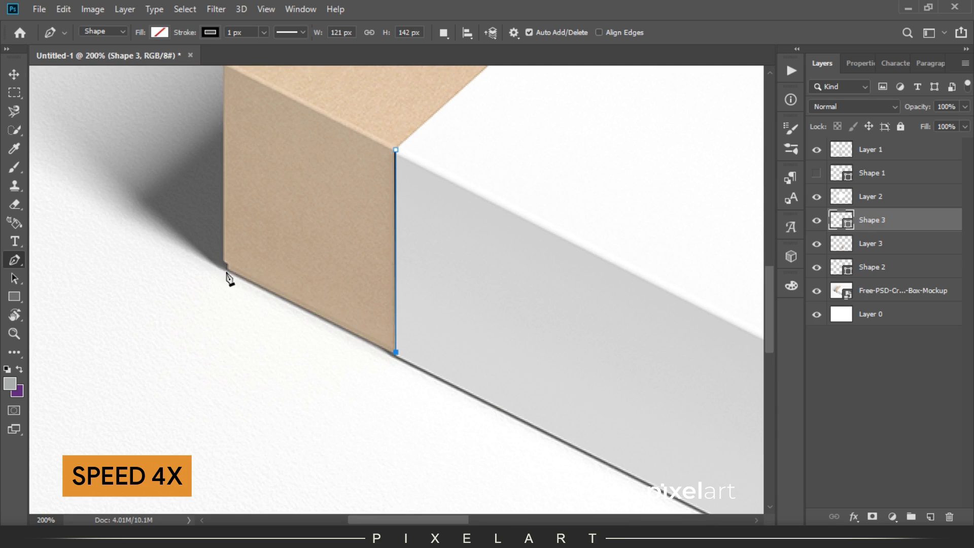
left_click_drag(228, 231, 248, 359)
left_click(244, 190)
left_click(414, 280)
Paste the selected left end face from the mockup in place onto Layer 4.
left_click(817, 220)
left_click(842, 219, "ctrl")
left_click(904, 290)
left_click(63, 9)
left_click(137, 105)
key("ctrl+j")
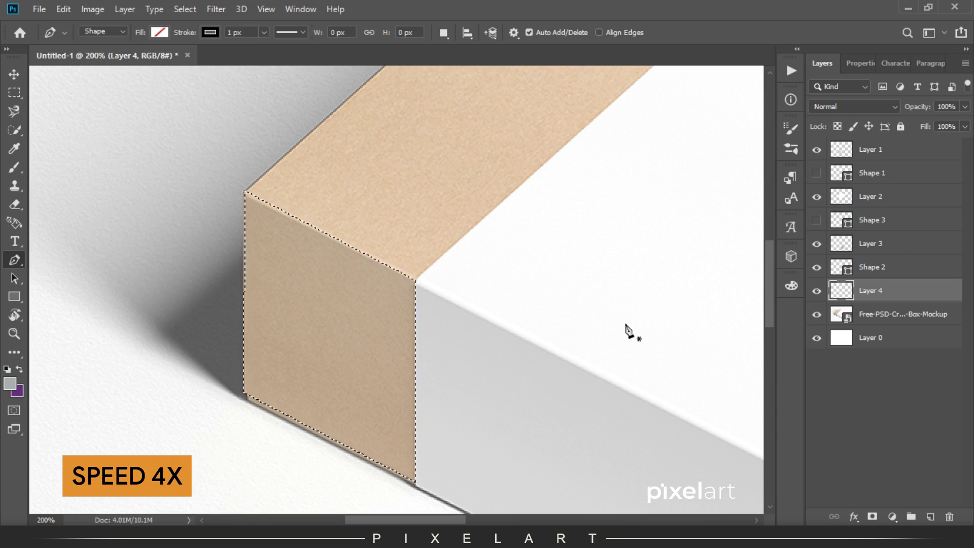
left_click(64, 9)
left_click(302, 163)
key("ctrl+d")
Zoom out to the whole box and delete the leftover Shape 1 and Shape 3 paths.
key("v")
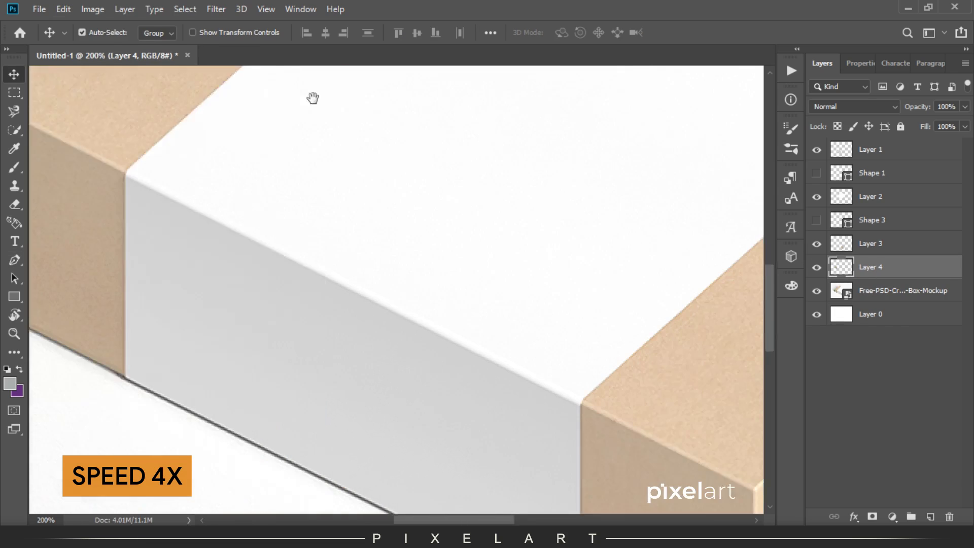
left_click_drag(592, 303, 470, 207)
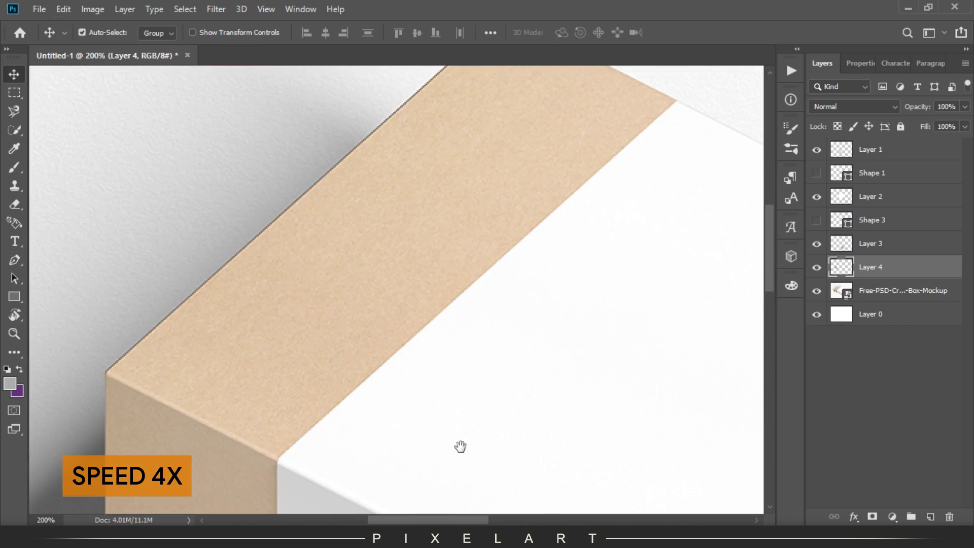
key("ctrl+minus")
left_click(883, 220)
left_click(872, 173, "ctrl")
key("Delete")
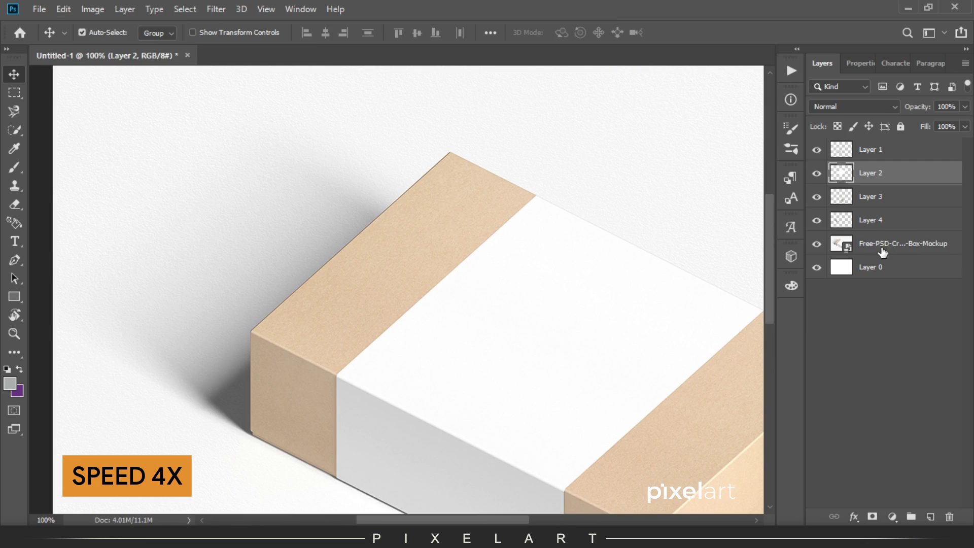
Trace a closed Pen outline around the top face of the box's left end.
left_click(893, 244)
key("p")
key("ctrl+plus")
left_click(275, 459)
left_click(105, 373)
scroll(253, 304, "up", 5)
left_click(479, 203)
left_click(652, 289)
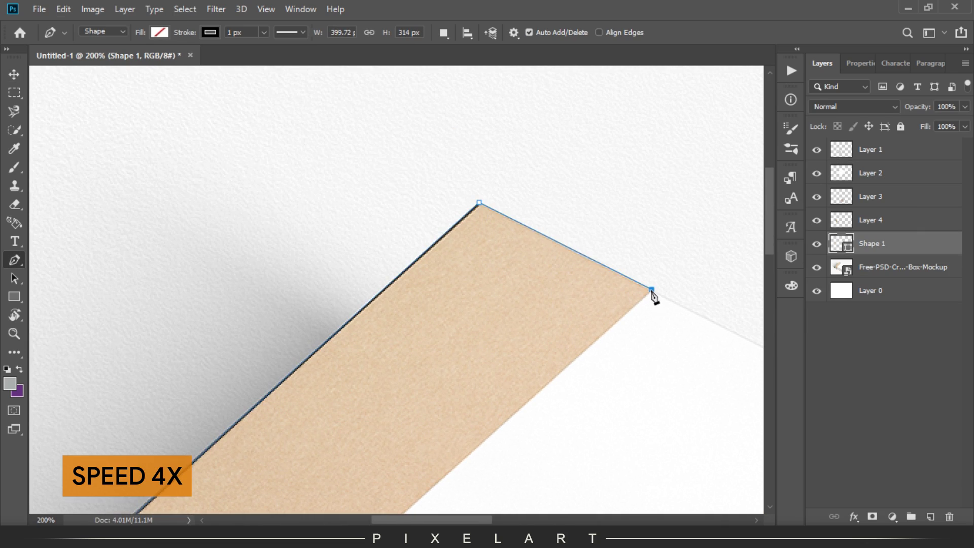
scroll(355, 222, "down", 5)
left_click(214, 342)
Paste the left end's top face from the mockup in place onto Layer 5.
left_click(841, 244, "ctrl")
left_click(893, 267)
left_click(64, 8)
left_click(100, 105)
left_click(931, 517)
left_click(63, 8)
key("Escape")
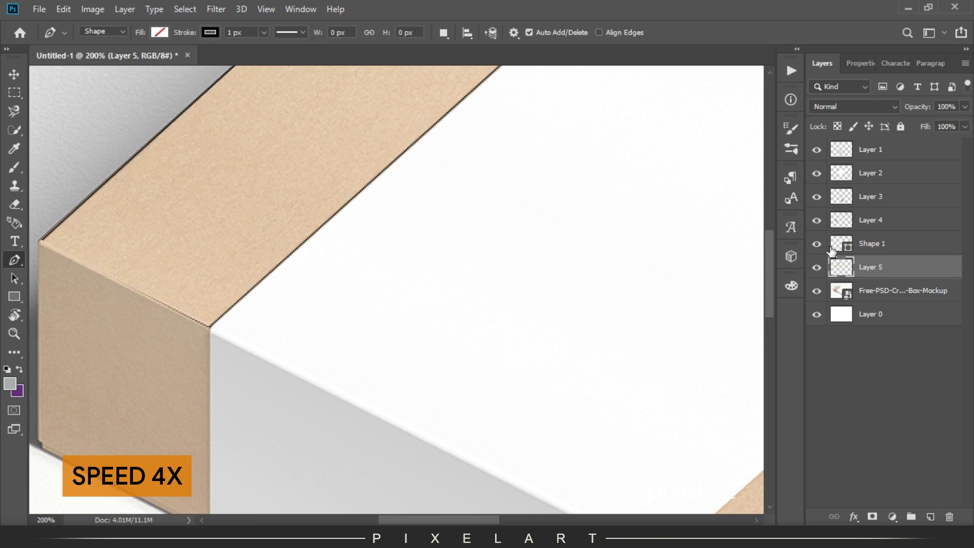
Trace a three-corner Pen outline around the top face of the box's right end.
left_click_drag(870, 244, 950, 517)
left_click(893, 267)
scroll(224, 108, "down", 5)
key("ctrl+minus")
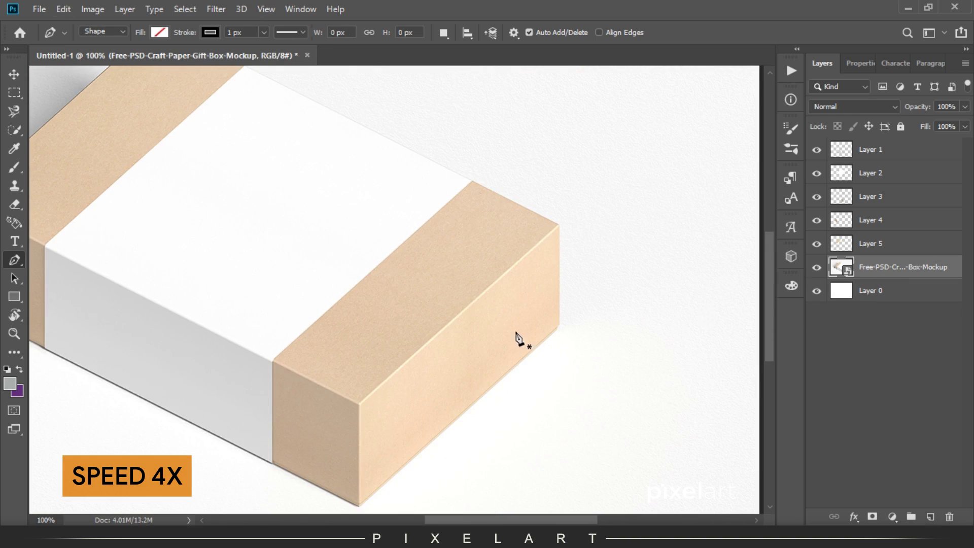
left_click(359, 404)
left_click(273, 362)
left_click(472, 181)
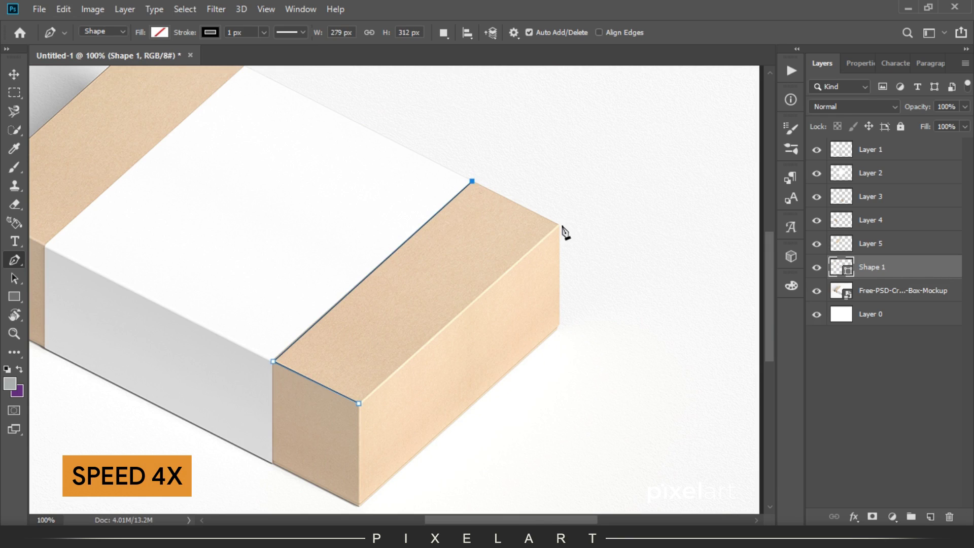
left_click(359, 403)
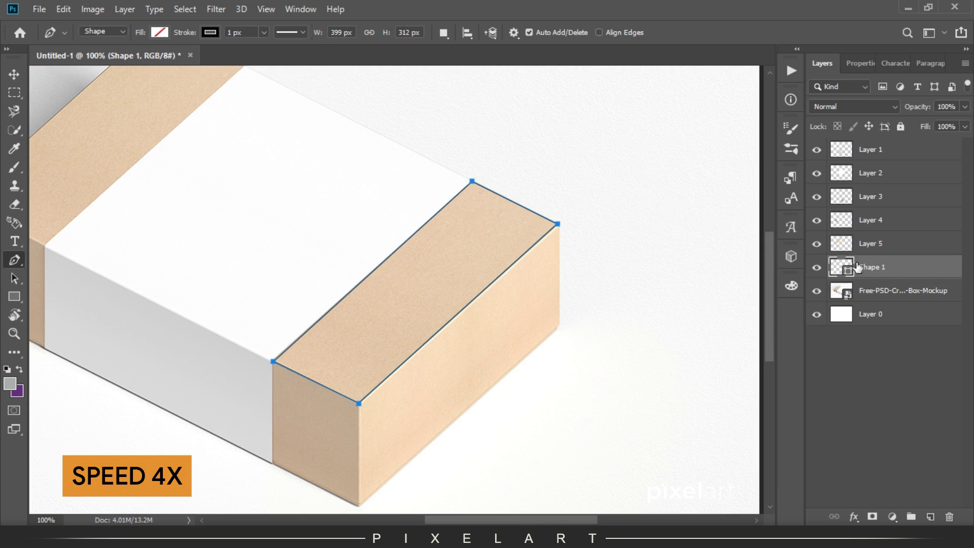
Paste the right end's top face in place onto Layer 6 and delete the Shape 1 path.
left_click(841, 268, "ctrl")
left_click(904, 291)
left_click(63, 9)
left_click(100, 105)
left_click(931, 516)
left_click(63, 9)
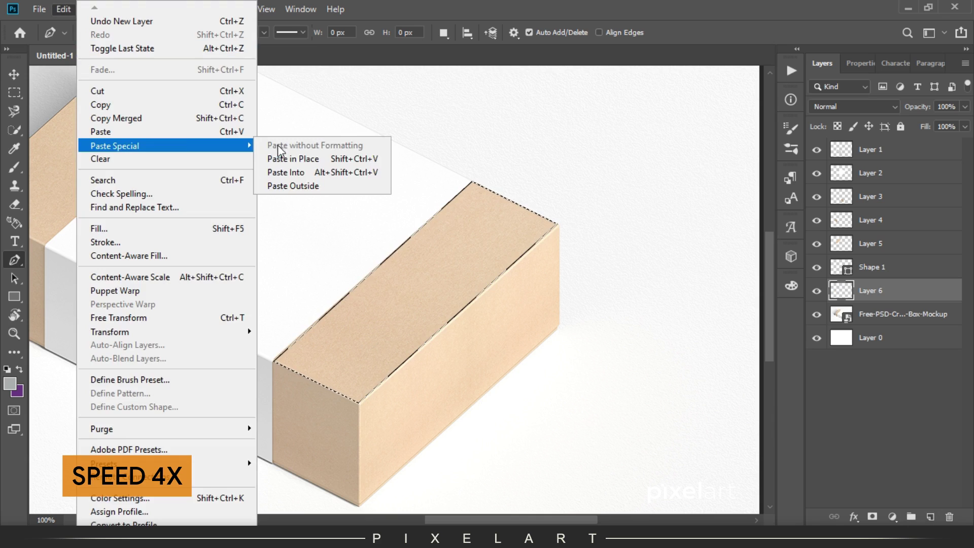
left_click(293, 158)
left_click(871, 267)
key("Delete")
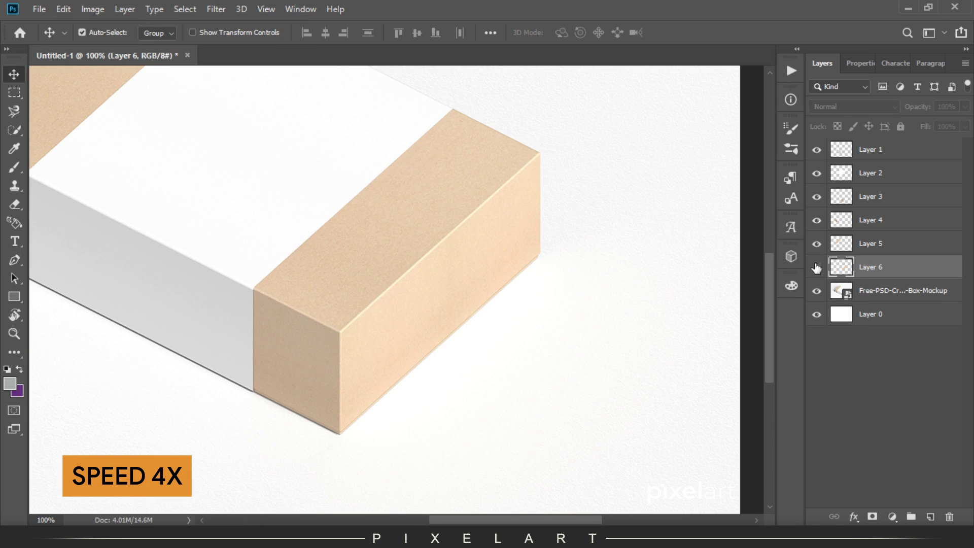
Trace a closed Pen outline around the side face of the box's right end.
left_click(858, 291)
key("p")
scroll(343, 440, "up", 1)
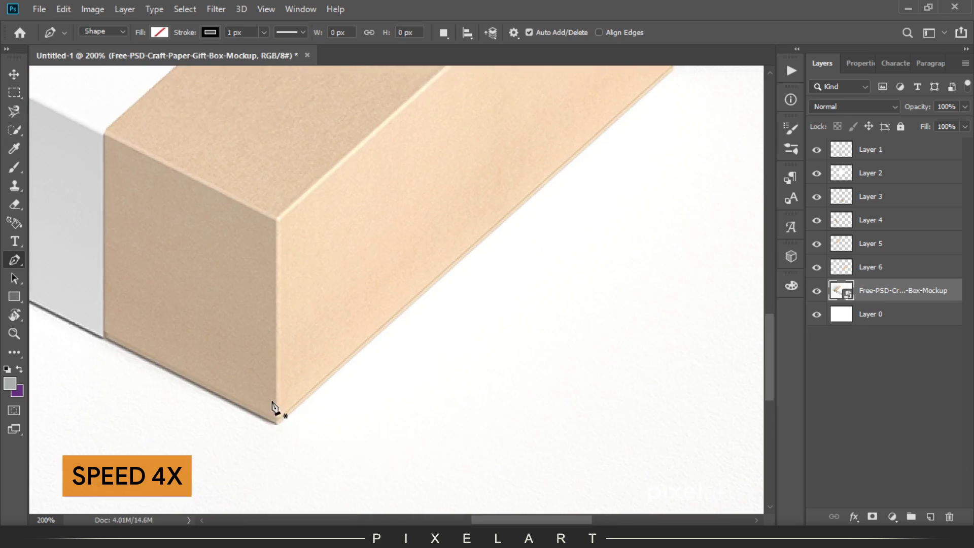
left_click(277, 418)
left_click(277, 219)
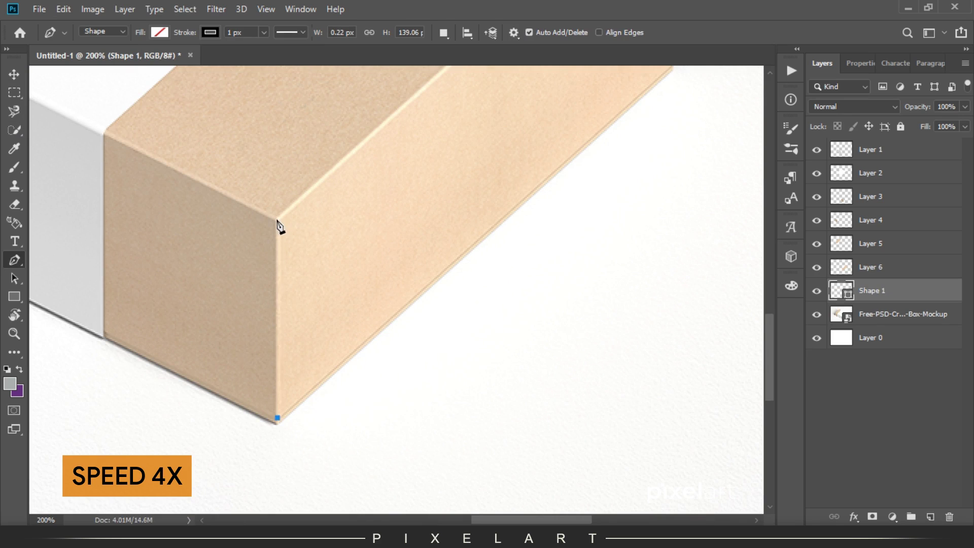
left_click(278, 223)
left_click_drag(279, 226, 447, 107)
left_click(455, 98)
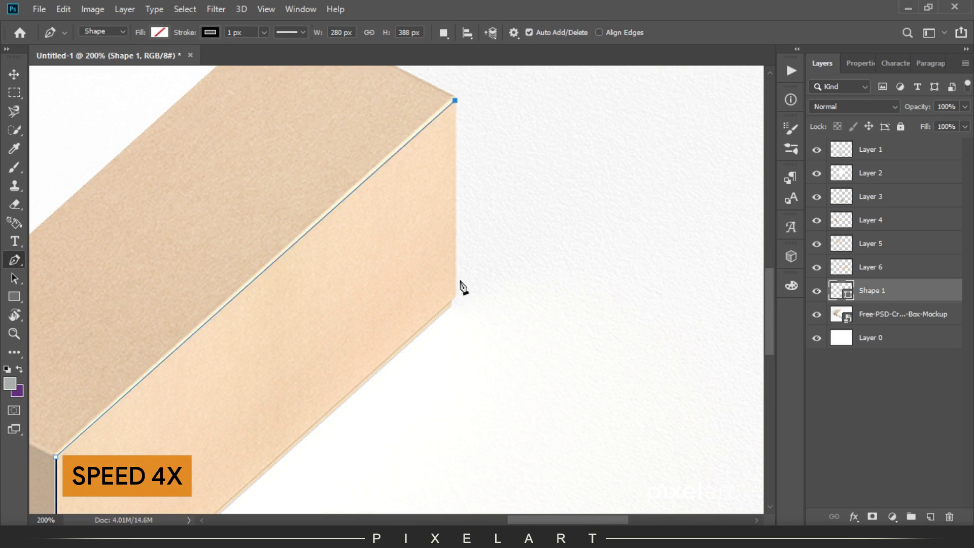
left_click_drag(458, 300, 182, 331)
left_click(171, 325)
Paste the side face in place onto Layer 7 and delete the Shape 1 path.
left_click(841, 290, "ctrl")
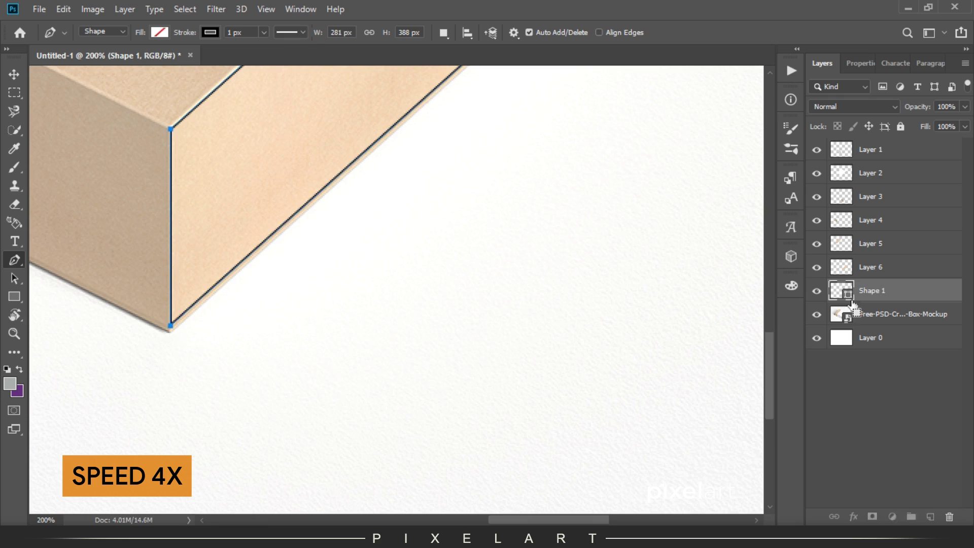
left_click(888, 313)
left_click(63, 9)
left_click(102, 100)
key("ctrl+shift+v")
left_click(63, 9)
left_click(327, 157)
key("v")
left_click(870, 290)
key("Delete")
Trace a closed Pen outline around the right end's front face next to the label.
left_click_drag(310, 276, 544, 346)
key("p")
left_click(405, 394)
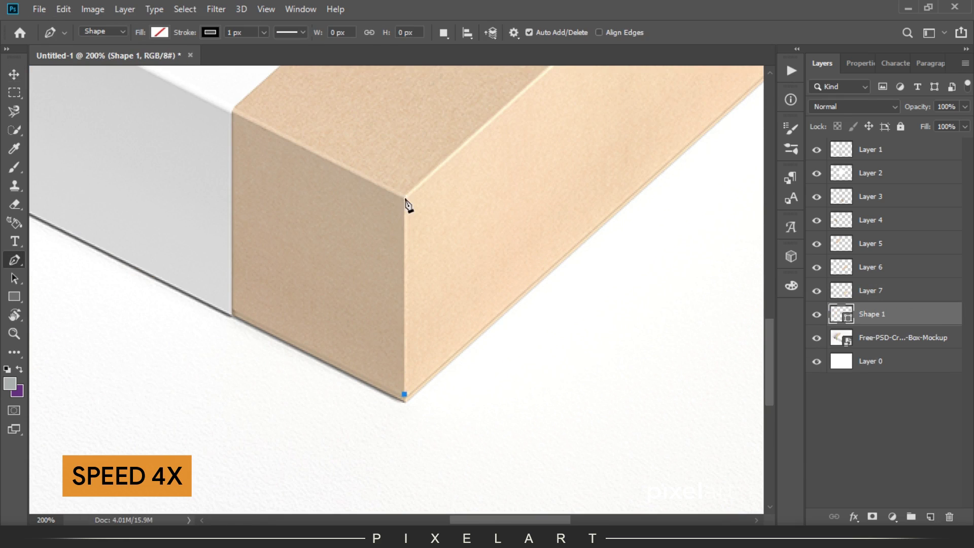
left_click(404, 198)
left_click(232, 113)
left_click_drag(232, 113, 233, 110)
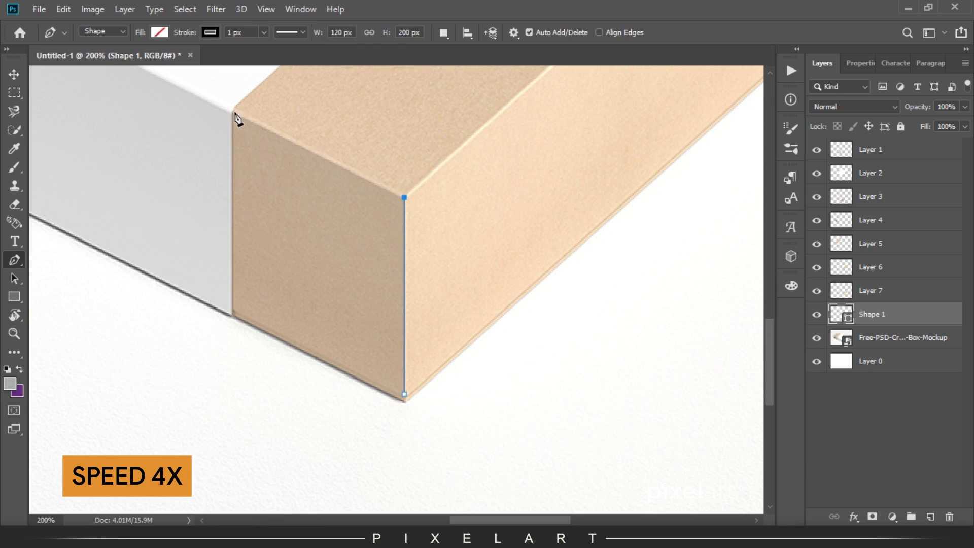
left_click(233, 309)
left_click(404, 393)
key("ctrl+plus")
left_click_drag(451, 281, 521, 186)
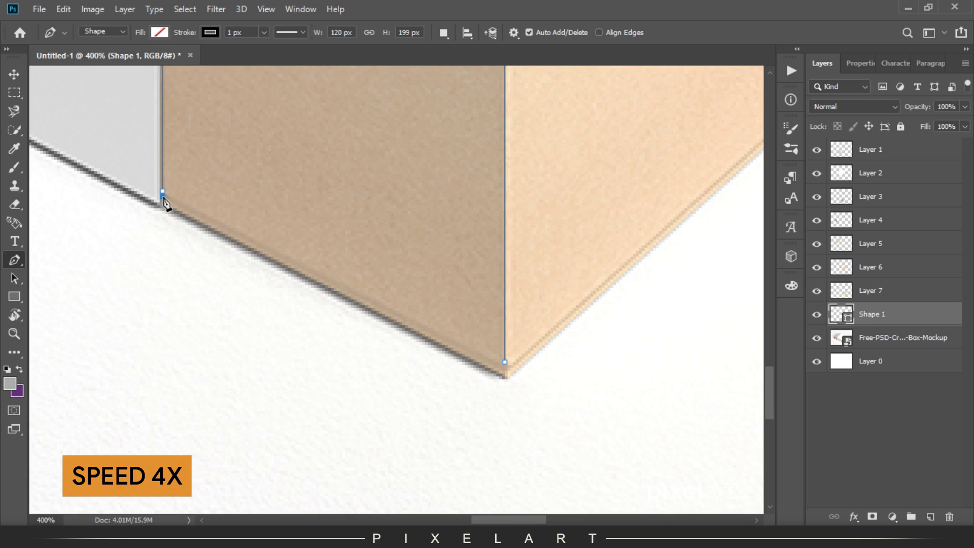
left_click(505, 364)
Copy the front face from the mockup onto Layer 8 and delete the Shape 1 path.
key("ctrl+Return")
key("ctrl+minus")
left_click(843, 337)
left_click(63, 9)
left_click(136, 118)
key("ctrl+v")
key("ctrl+d")
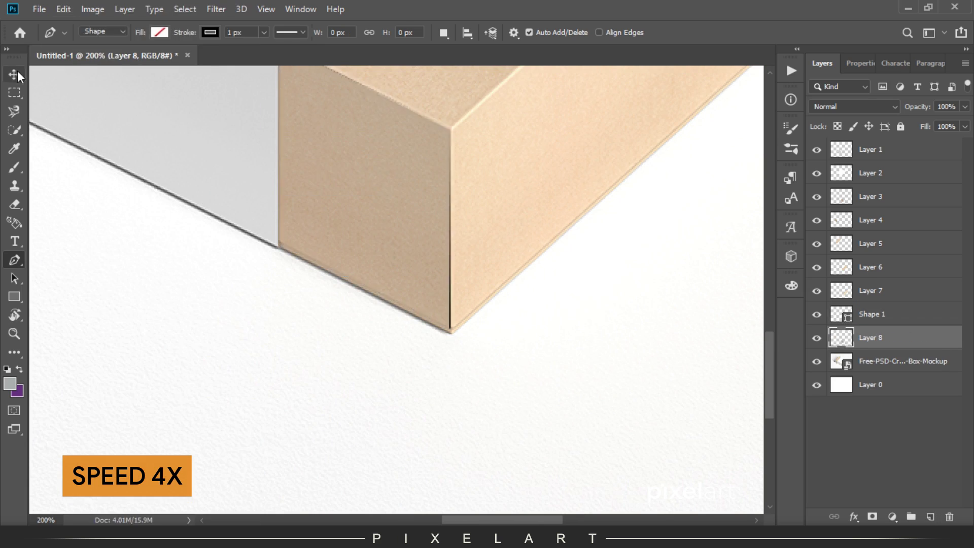
key("v")
left_click(871, 314)
left_click(951, 517)
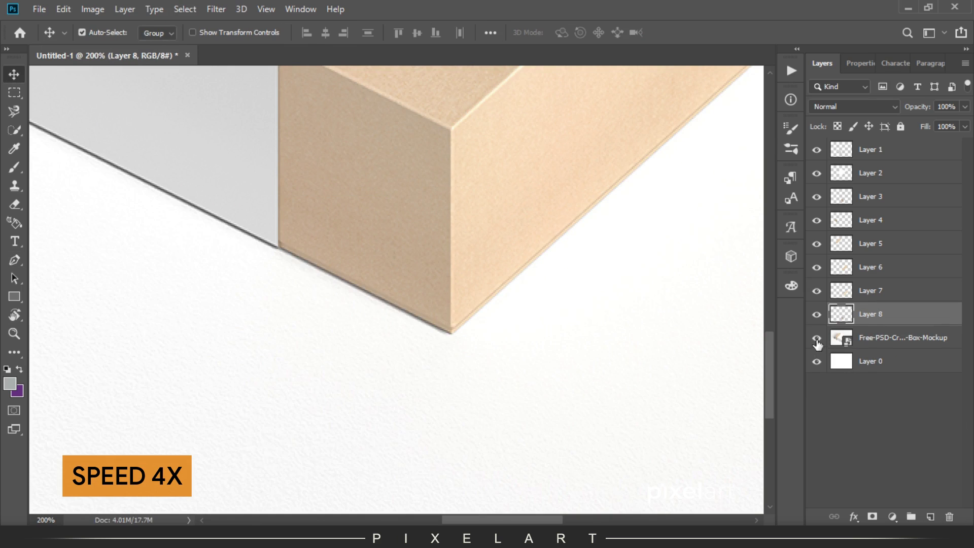
Trace the shadow strip along the box's lower right edge with the Pen tool.
left_click(838, 337)
key("ctrl+plus")
left_click_drag(402, 380, 492, 321)
key("p")
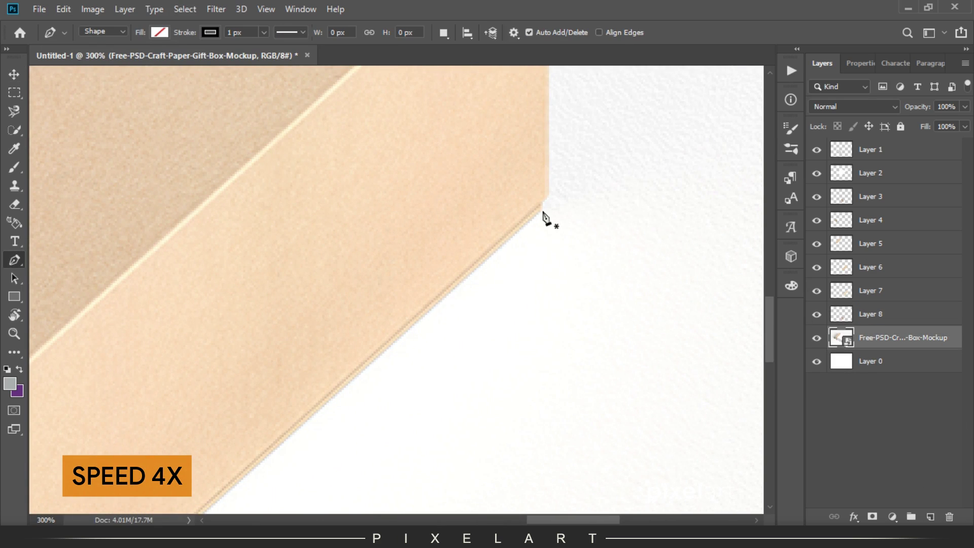
left_click(543, 208)
key("ctrl+bracketright")
left_click(616, 198)
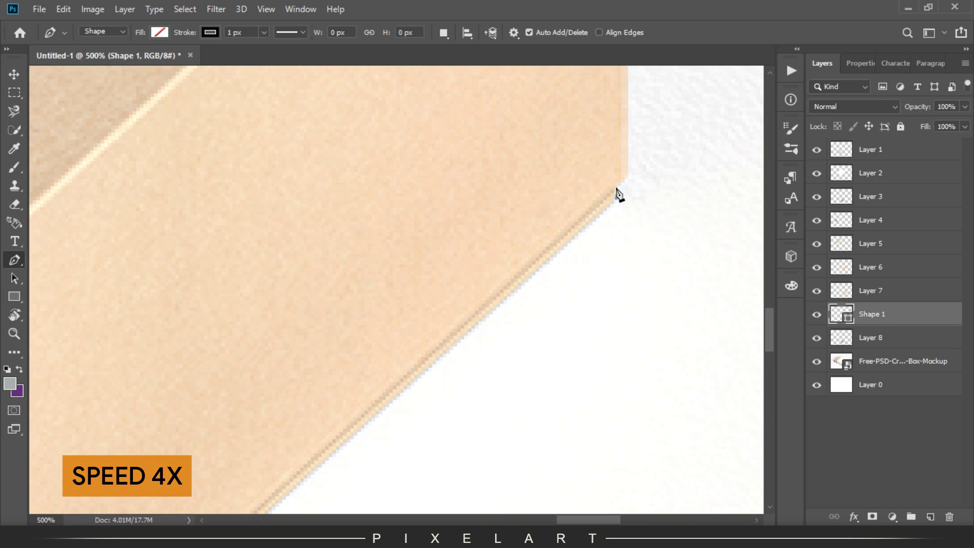
key("ctrl+plus")
key("ctrl+plus")
scroll(457, 304, "down", 5)
scroll(284, 453, "left", 5)
left_click(277, 449)
left_click_drag(277, 449, 639, 495)
left_click(211, 278)
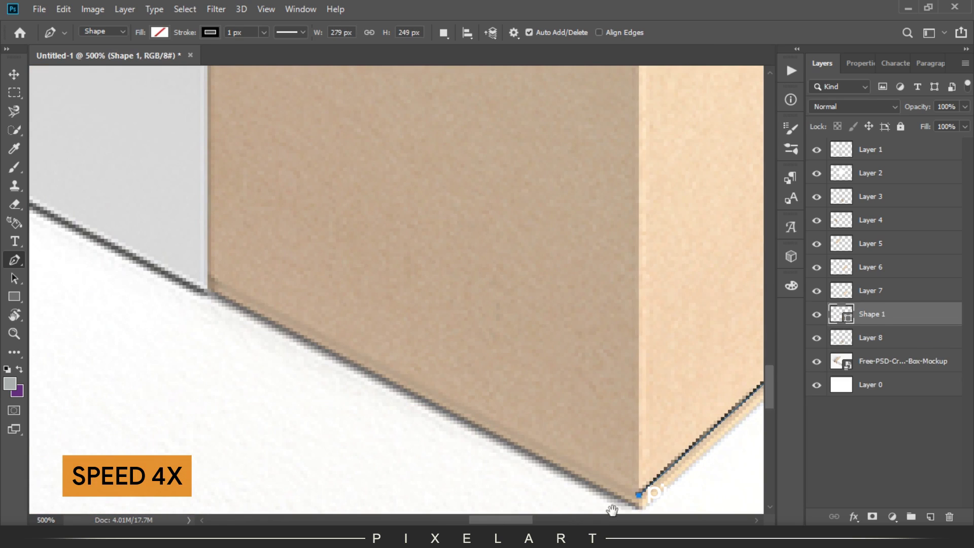
scroll(503, 237, "right", 10)
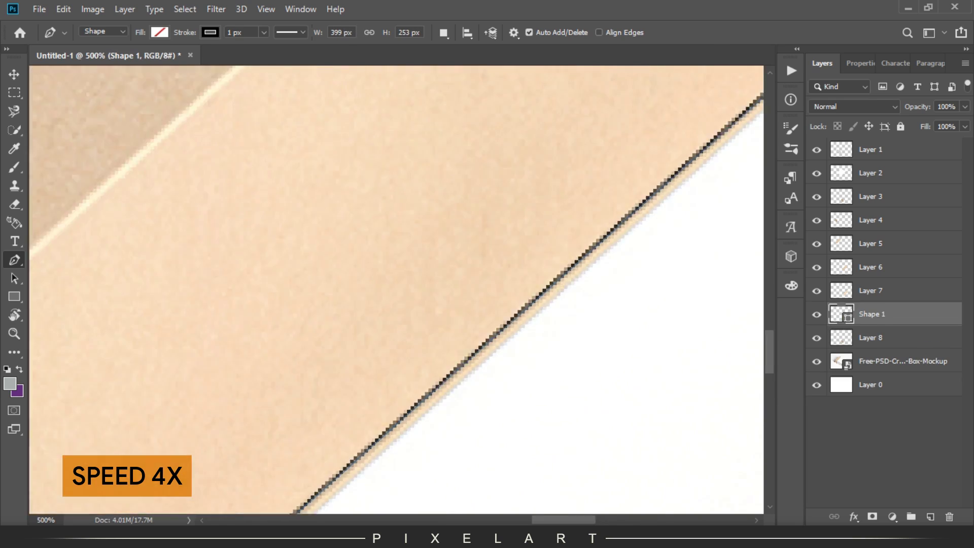
scroll(503, 237, "up", 5)
left_click(425, 294)
Paste the shadow strip in place onto Layer 9 and delete the tracing shape.
left_click(818, 315)
left_click(904, 360)
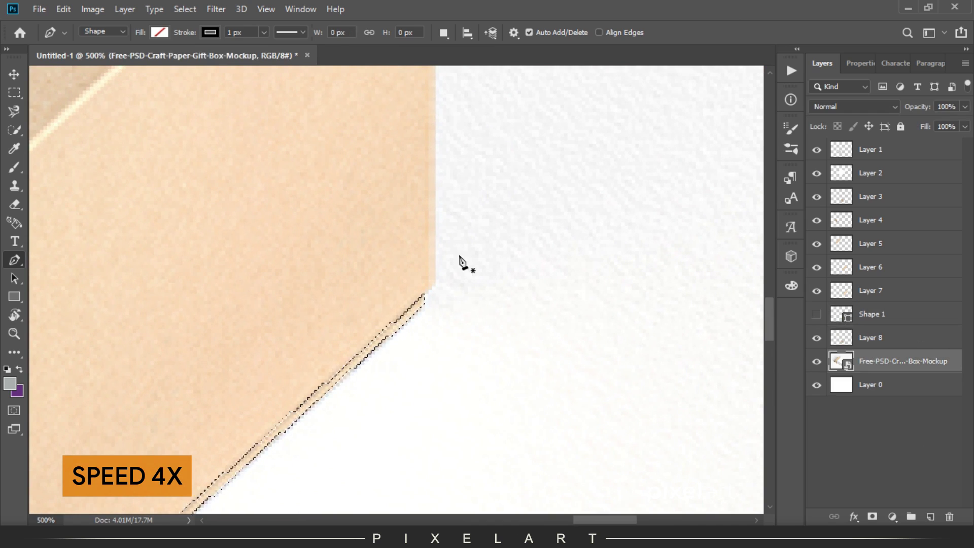
left_click(931, 517)
left_click(64, 9)
left_click(293, 159)
key("v")
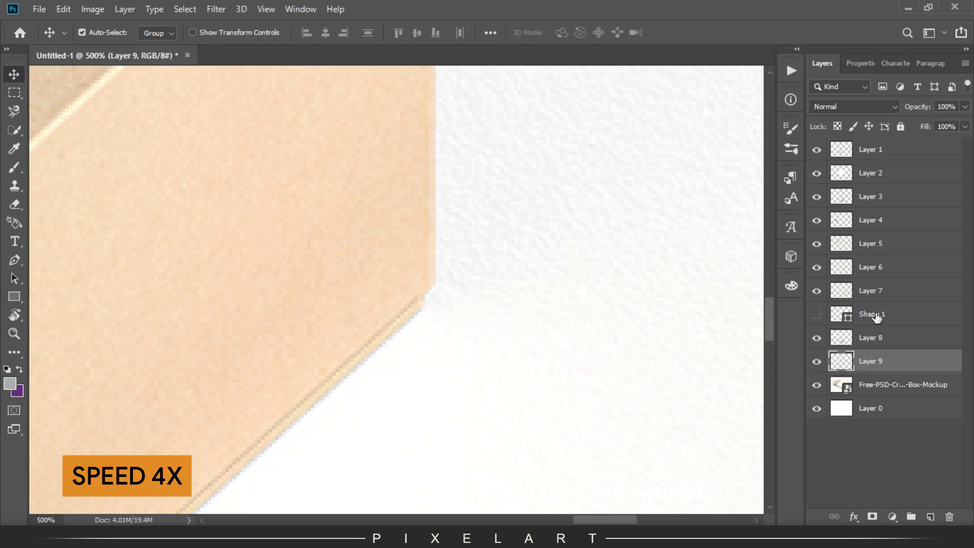
left_click(870, 314)
Hide the original mockup layer, recentre the rebuilt box, and select Layer 9.
scroll(438, 330, "down", 3)
scroll(438, 330, "down", 2)
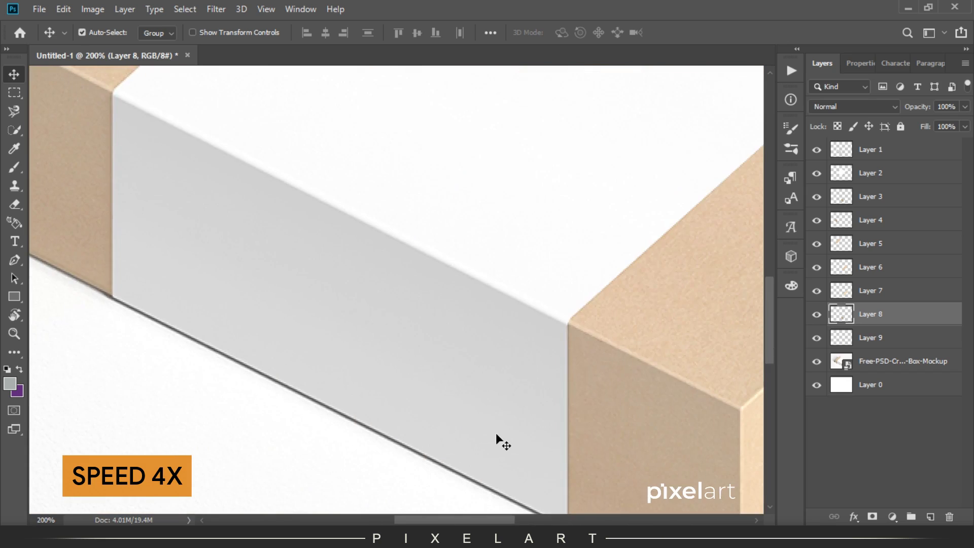
scroll(495, 434, "down", 1)
left_click(817, 362)
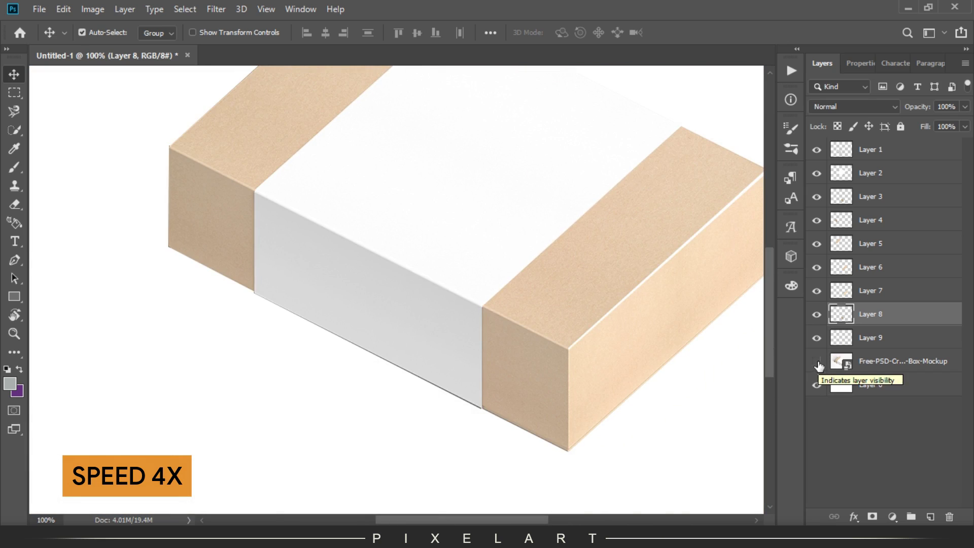
scroll(250, 374, "up", 2)
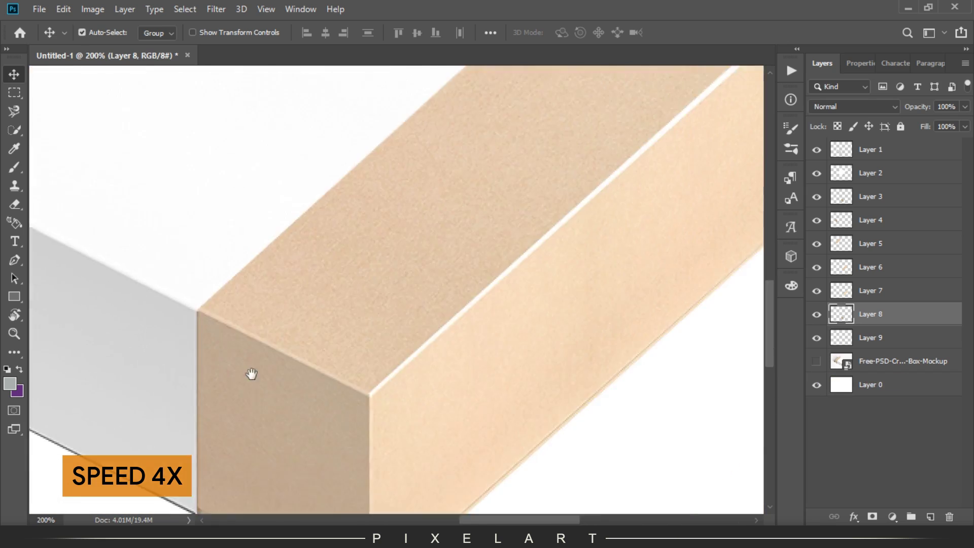
scroll(369, 314, "down", 3)
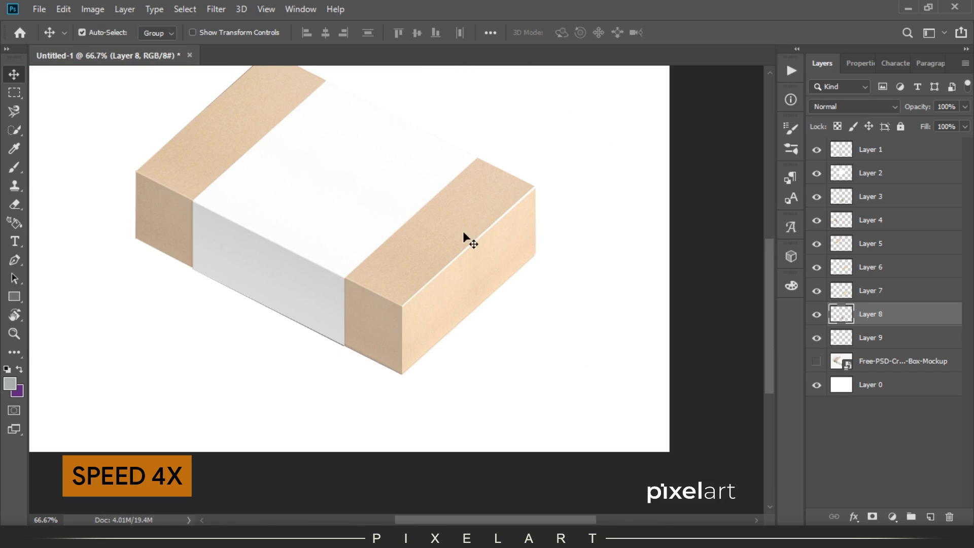
left_click_drag(447, 146, 544, 220)
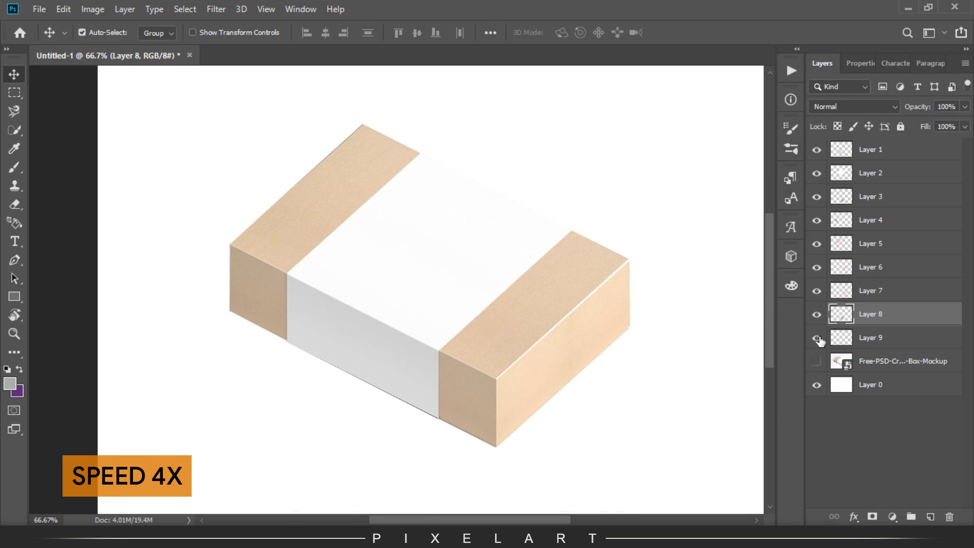
left_click(822, 339)
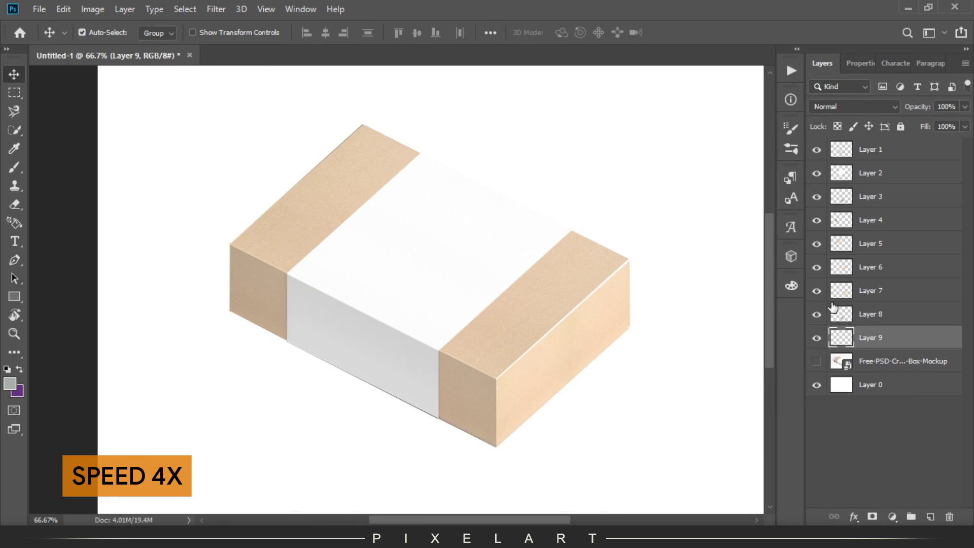
Rename Layer 9 to 'Down Right Shadow' and Layer 7 to 'Rigt Side'.
double_click(863, 338)
type("Down Right S")
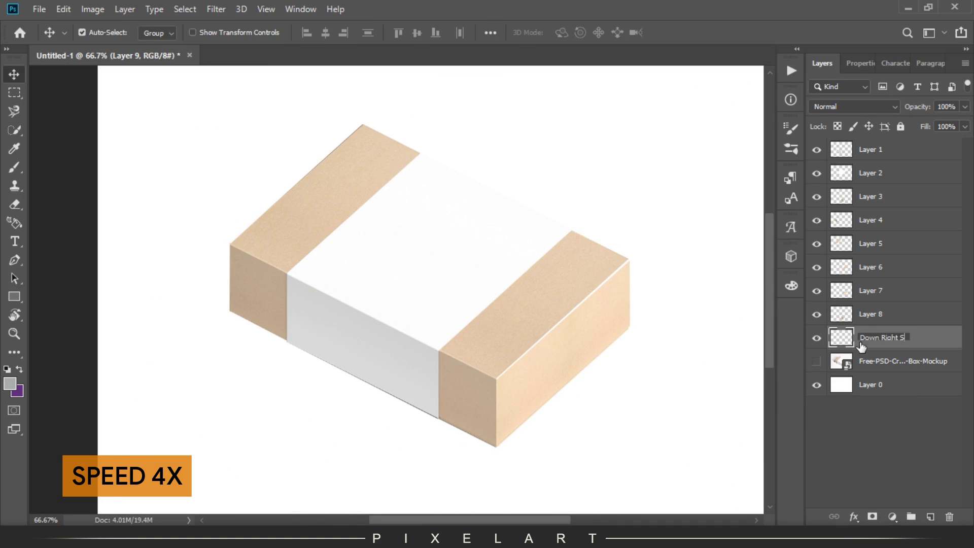
type("hadow")
key("Return")
left_click(817, 291)
left_click(888, 297)
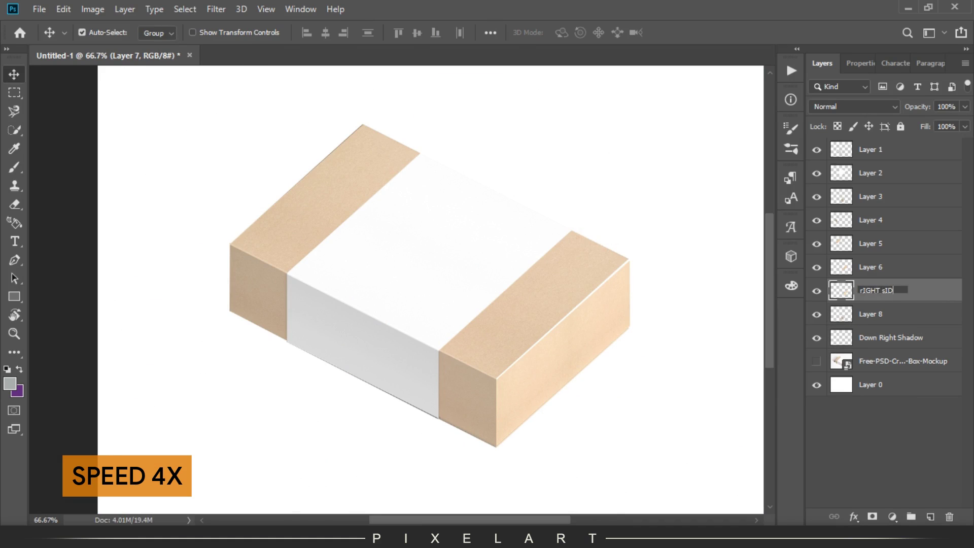
type("e")
key("Return")
Rename Layers 6, 5 and 4 to 'Top Right', 'Top Left' and 'Left Front'.
double_click(870, 267)
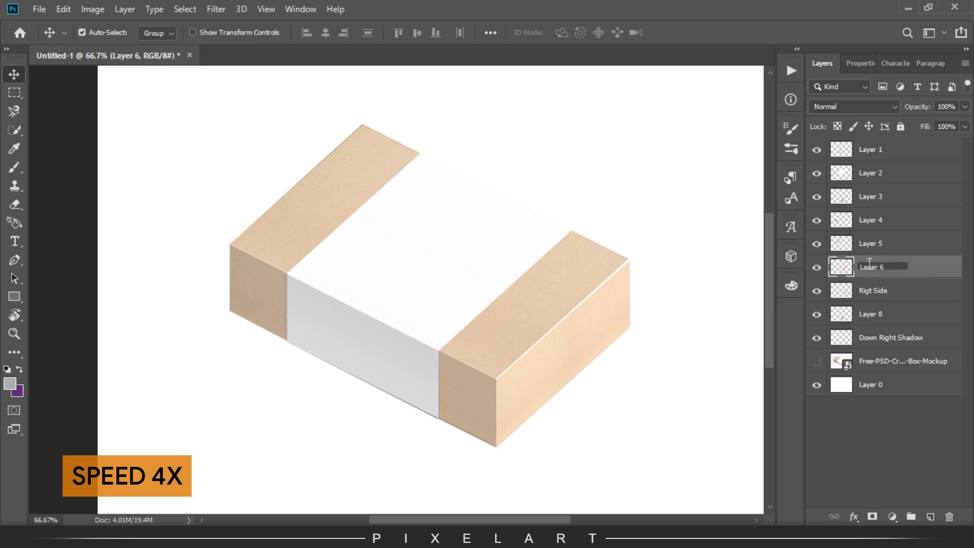
type("Top Right")
key("Return")
double_click(871, 244)
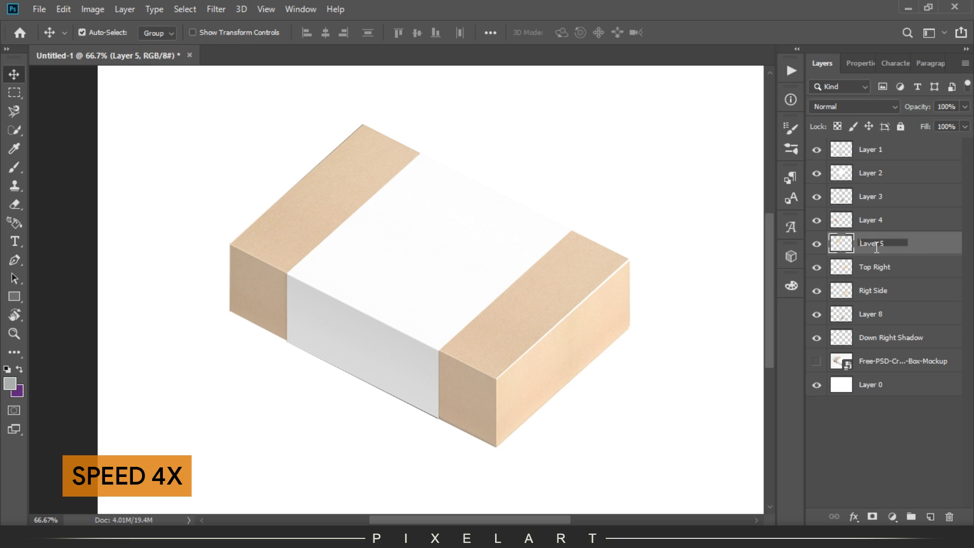
type("Top Left")
key("Return")
left_click(817, 220)
left_click(817, 220)
double_click(871, 219)
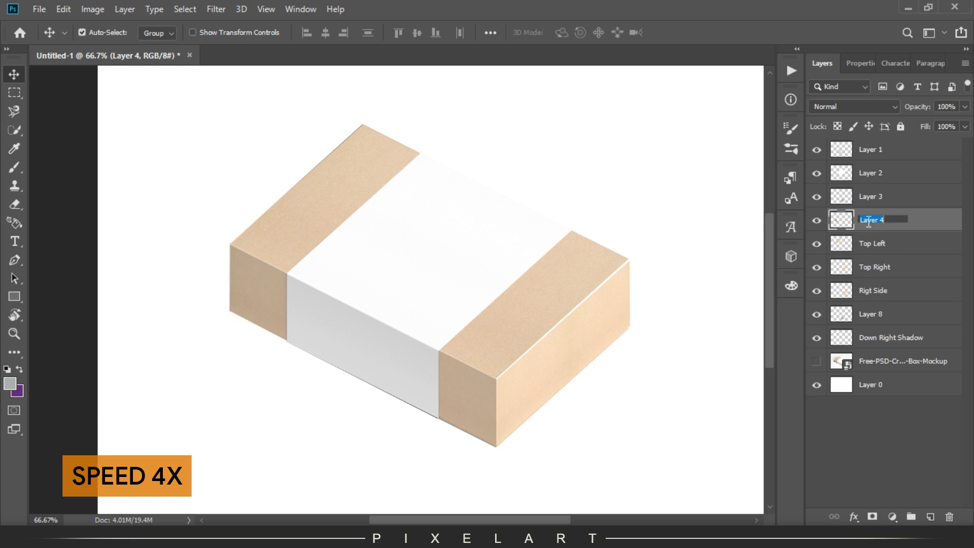
type("Left Front")
key("Return")
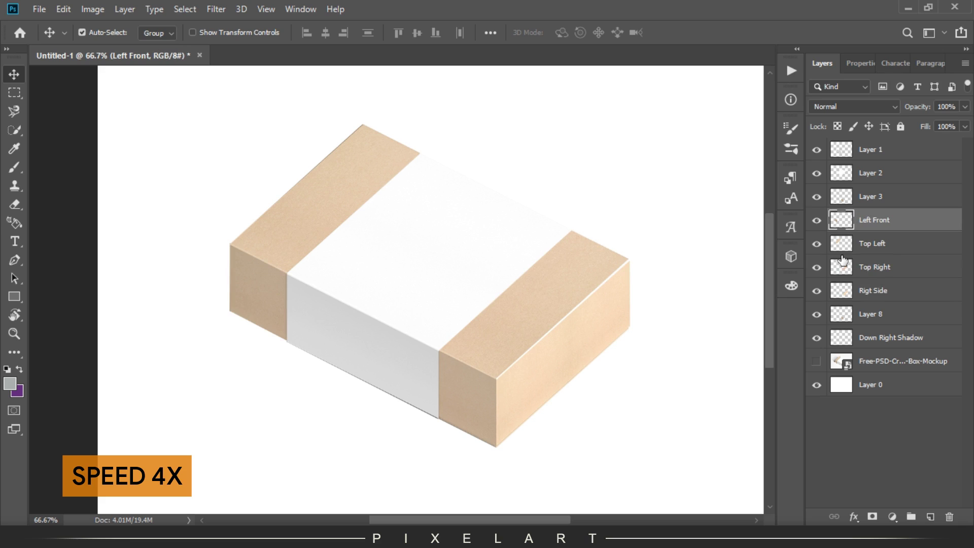
Delete the unused Layer 8 and rename Layer 3 to 'Right Front'.
left_click(861, 314)
key("Delete")
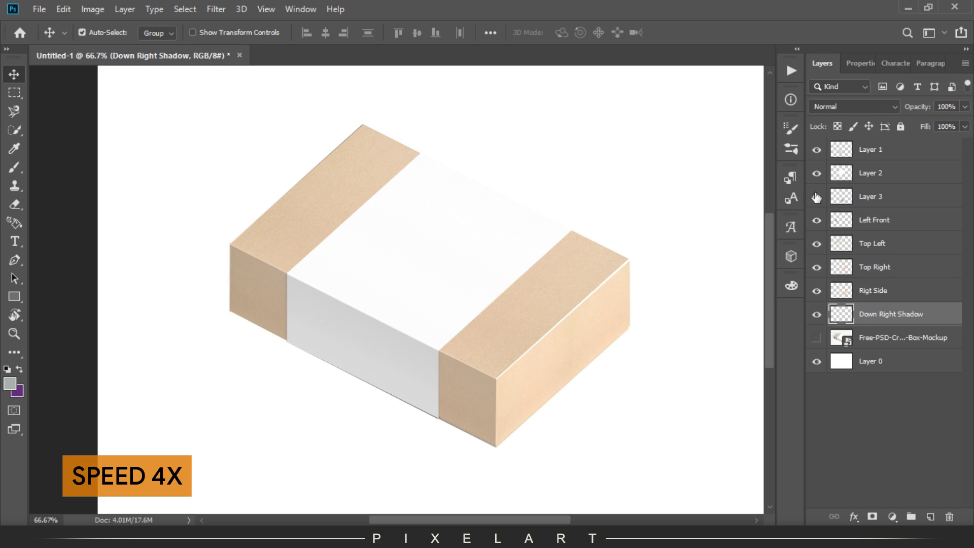
double_click(871, 197)
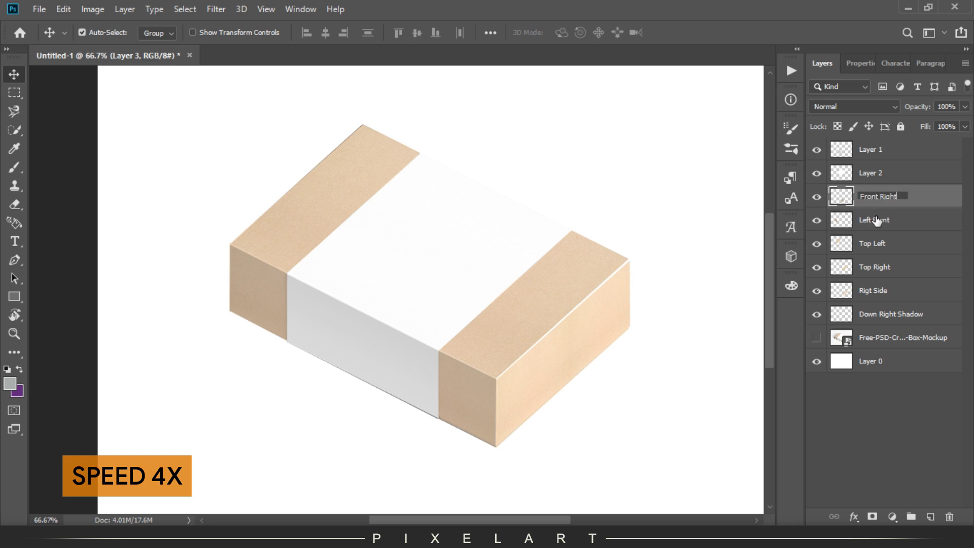
type("Right Front")
key("Return")
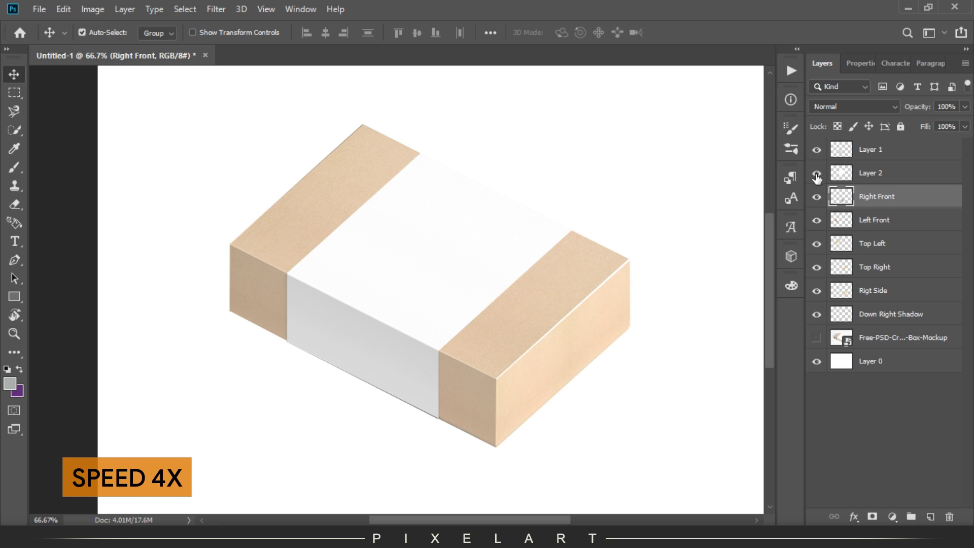
Rename Layer 2 to 'Top Label' and Layer 1 to 'Front Label'.
double_click(863, 173)
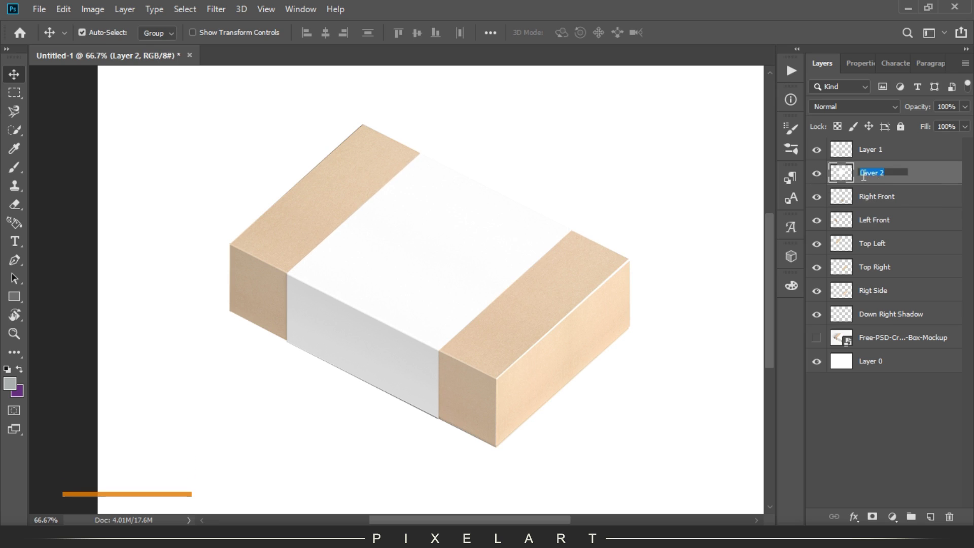
type("TopLabel")
key("Return")
double_click(870, 149)
type("Front")
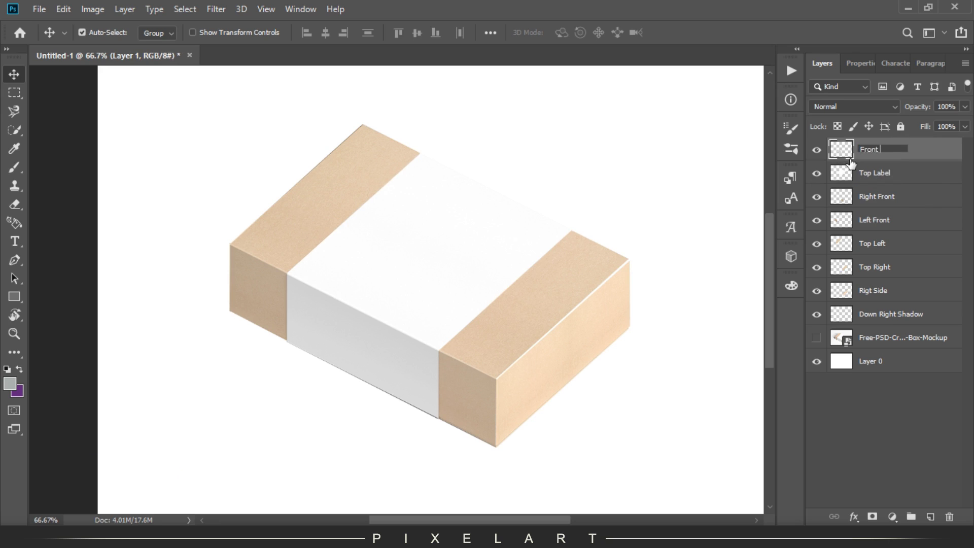
type("Label")
key("Return")
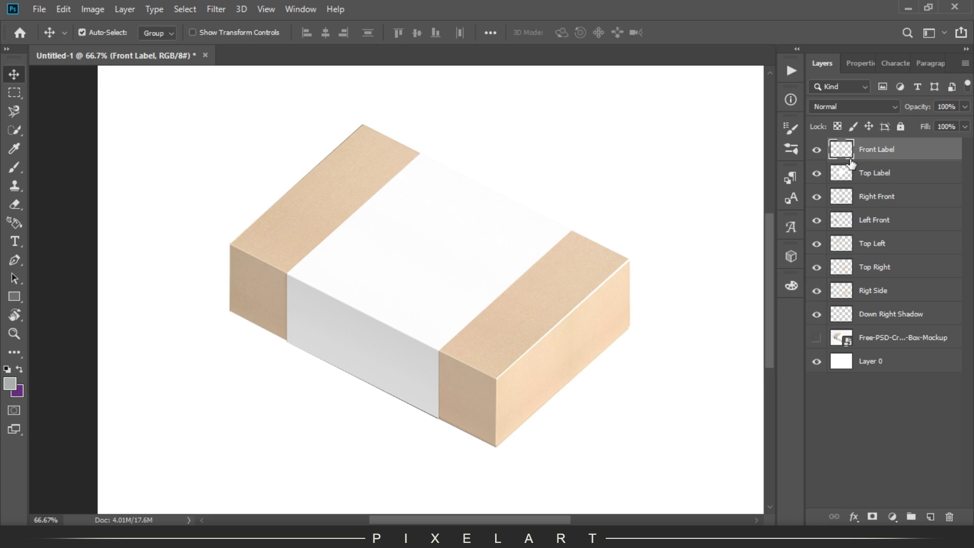
left_click(889, 218)
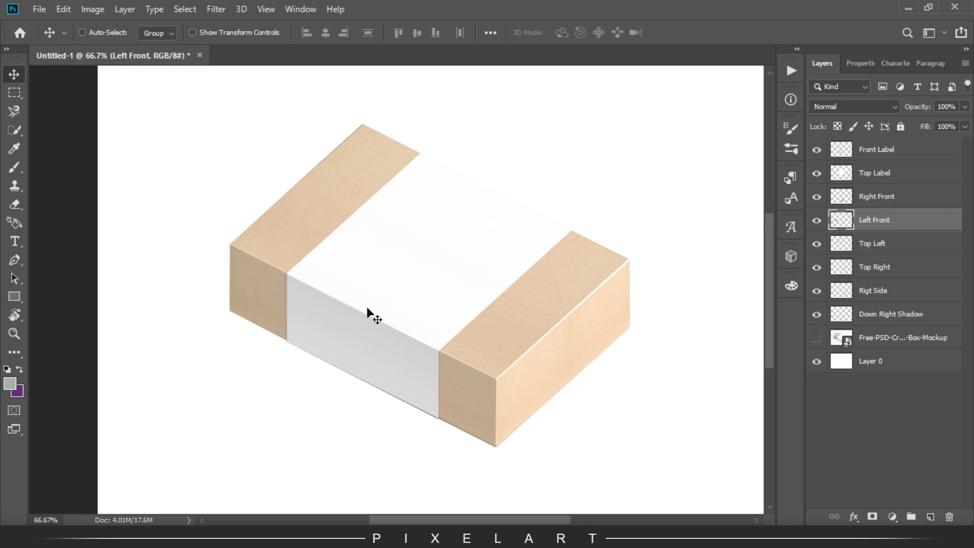
key("ctrl+plus")
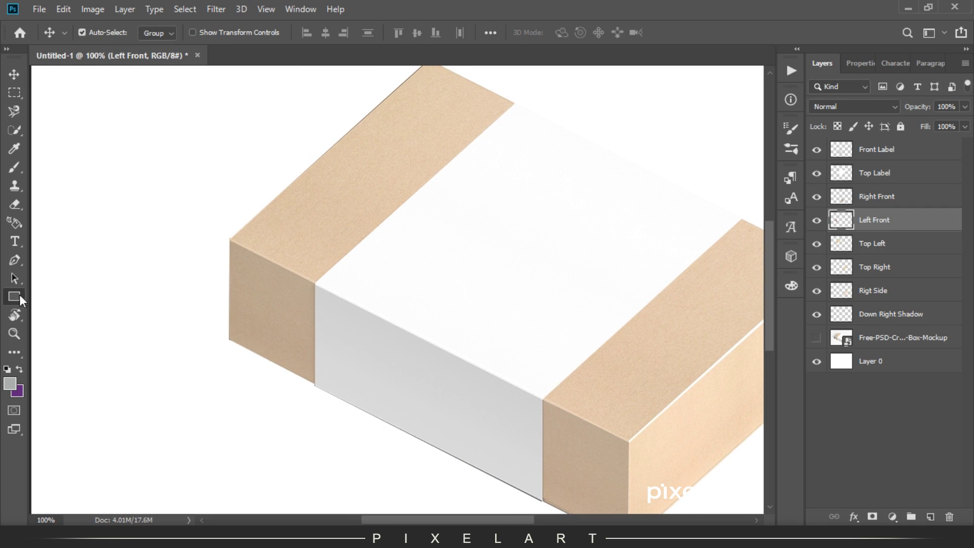
Draw a red-filled rectangle over the box's left end.
left_click(15, 297)
left_click_drag(217, 231, 322, 401)
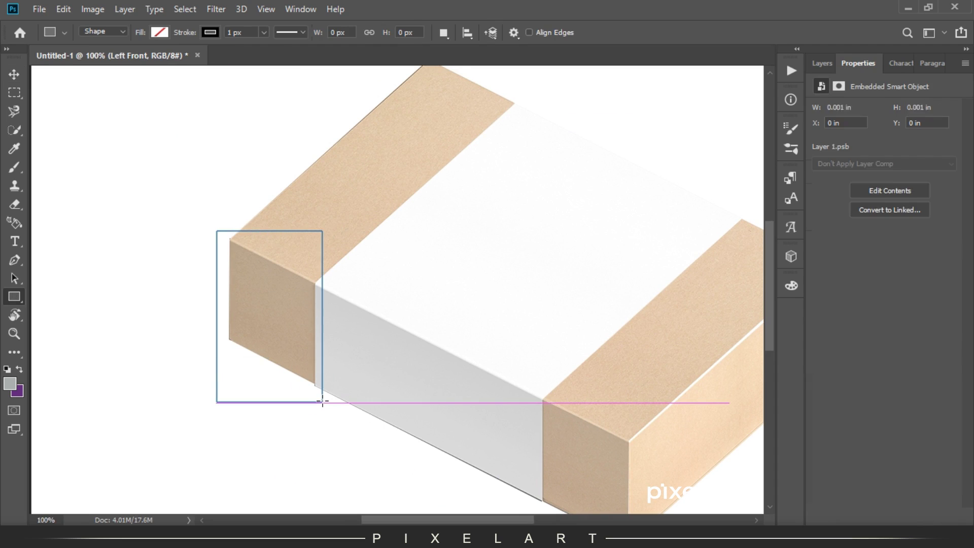
left_click(827, 62)
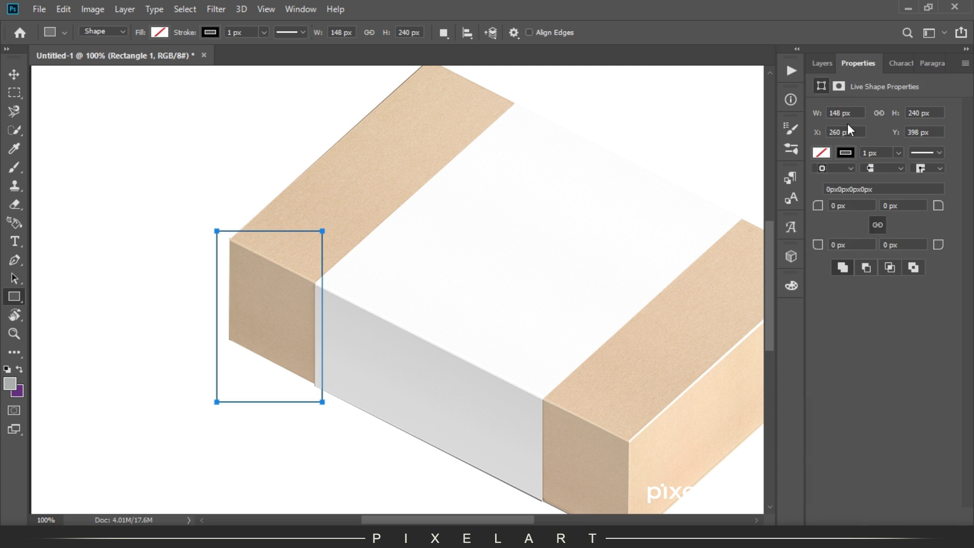
left_click(823, 153)
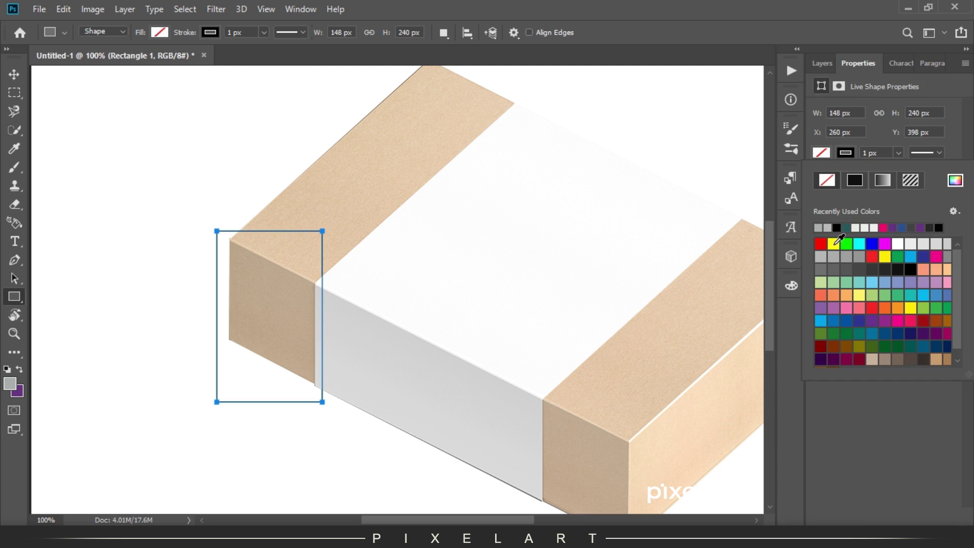
left_click(821, 244)
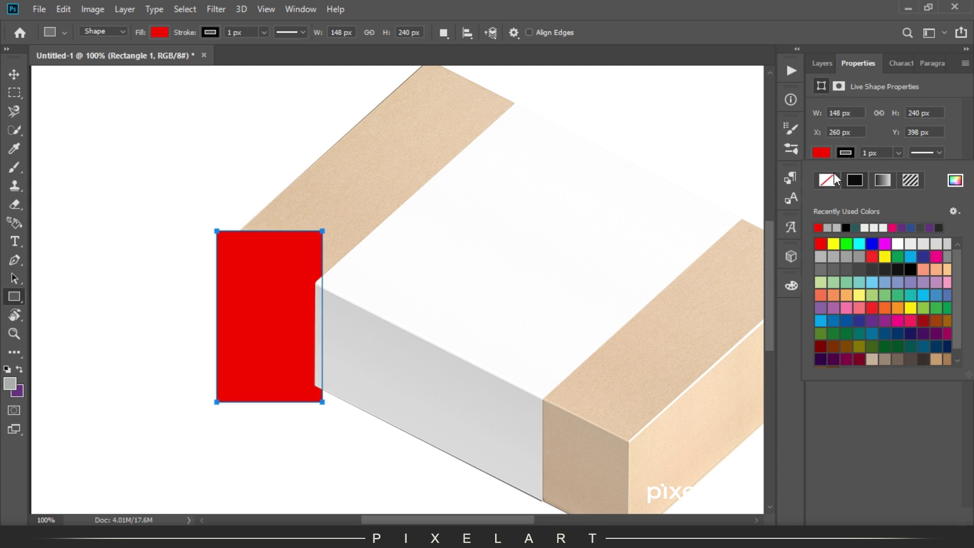
left_click(819, 62)
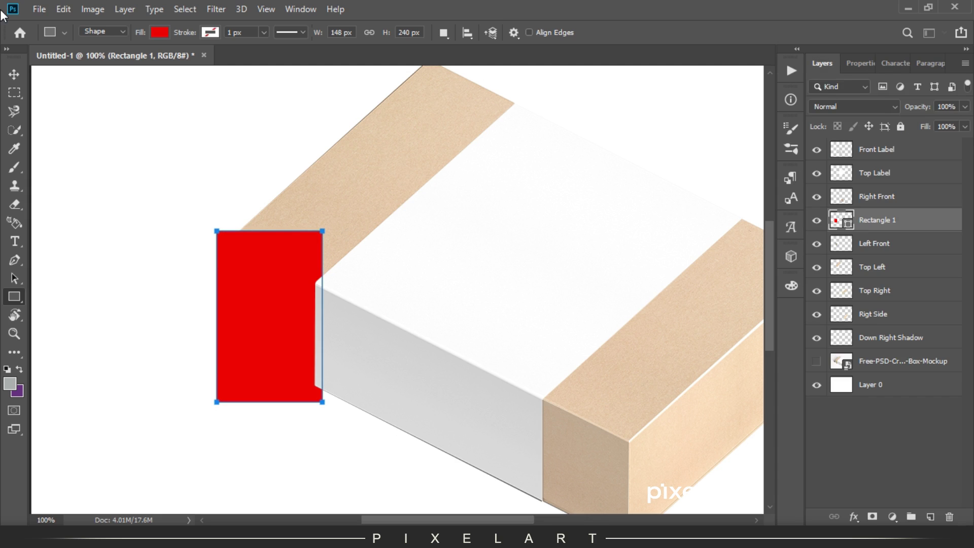
left_click(13, 72)
left_click(15, 75)
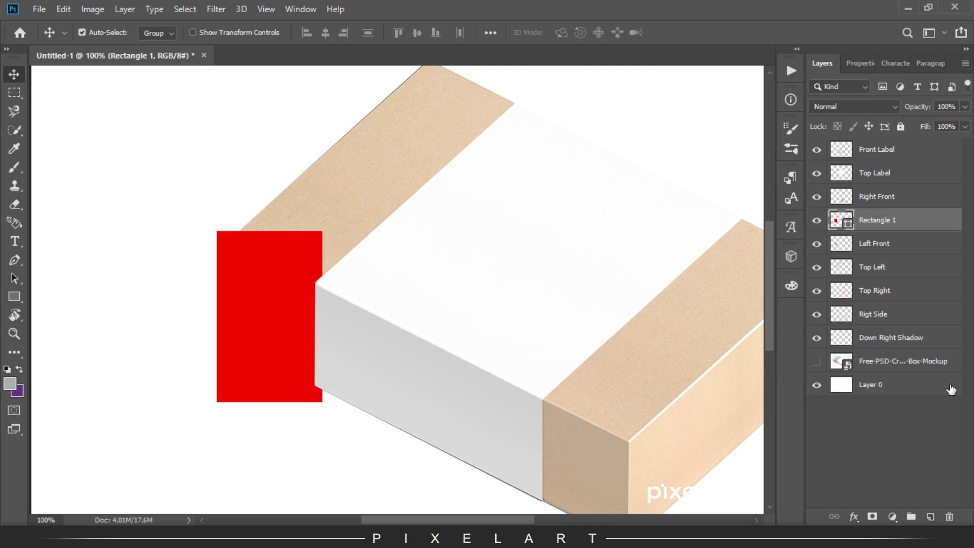
Convert the red rectangle to a smart object and lower its opacity for tracing.
key("ctrl+t")
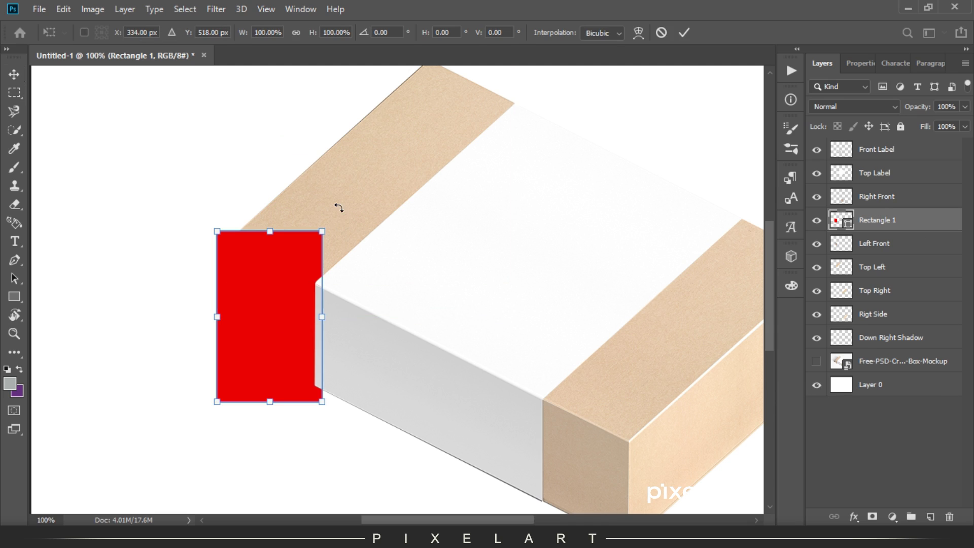
key("ctrl+plus")
left_click_drag(277, 250, 460, 203)
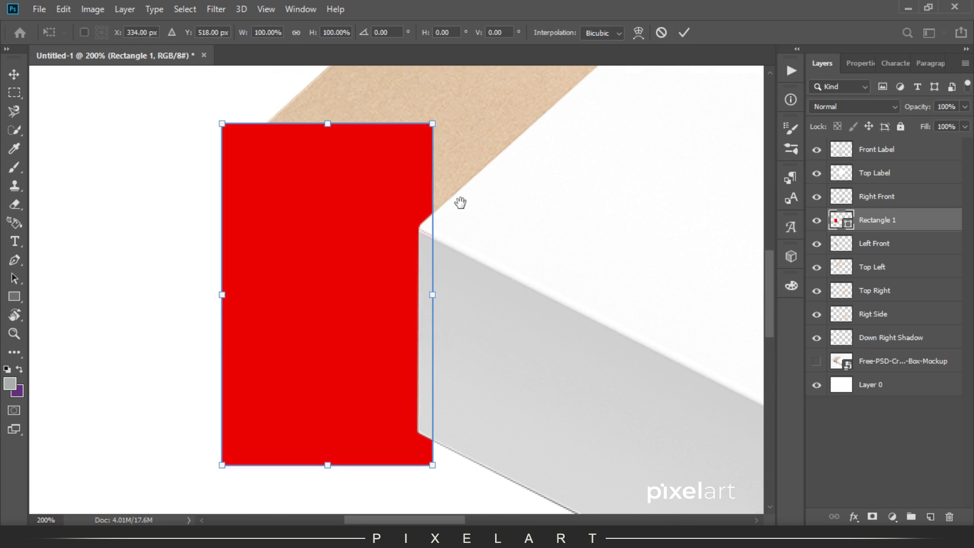
key("Return")
right_click(904, 219)
left_click(832, 196)
left_click_drag(897, 108, 869, 107)
Skew and reshape the red rectangle to match the box's left end face.
key("ctrl")
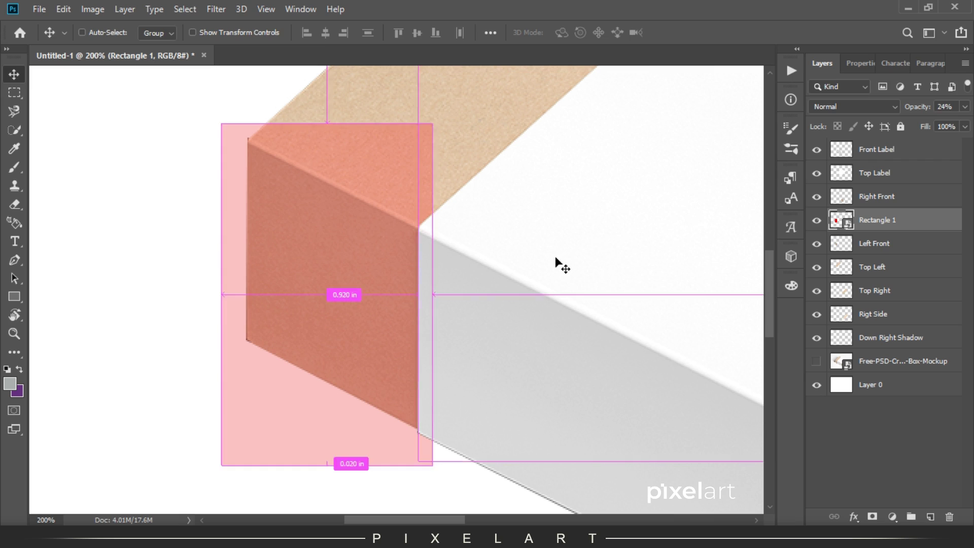
key("ctrl+t")
left_click_drag(223, 464, 229, 357)
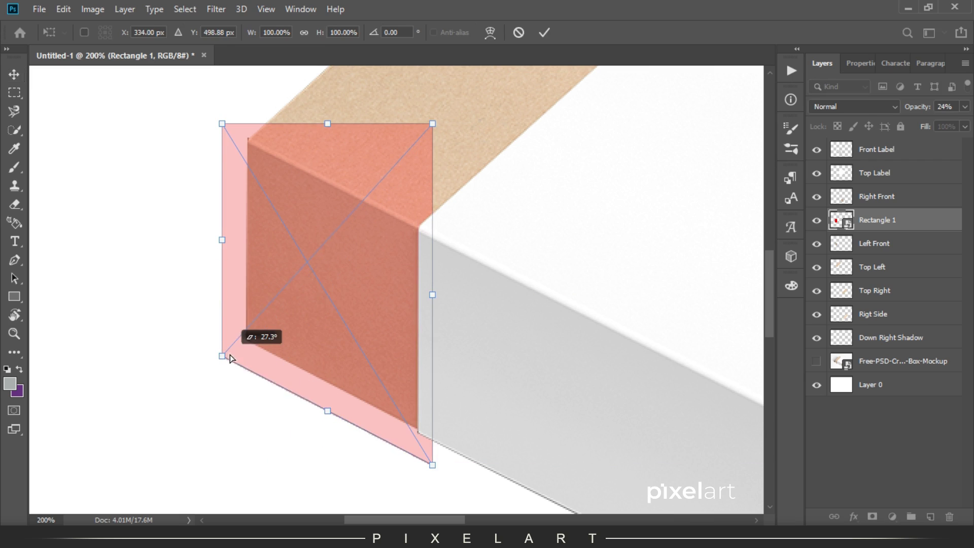
left_click_drag(229, 359, 230, 352)
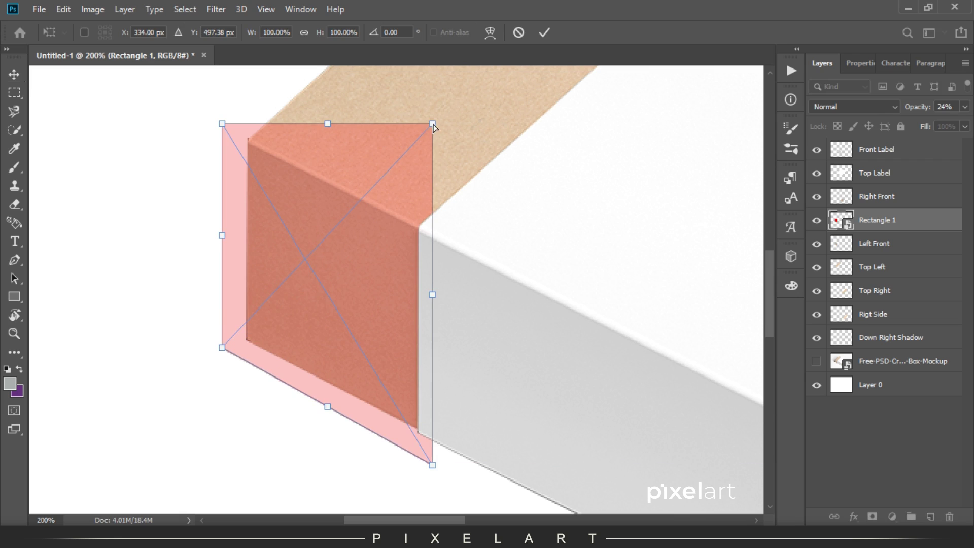
left_click_drag(432, 124, 417, 234)
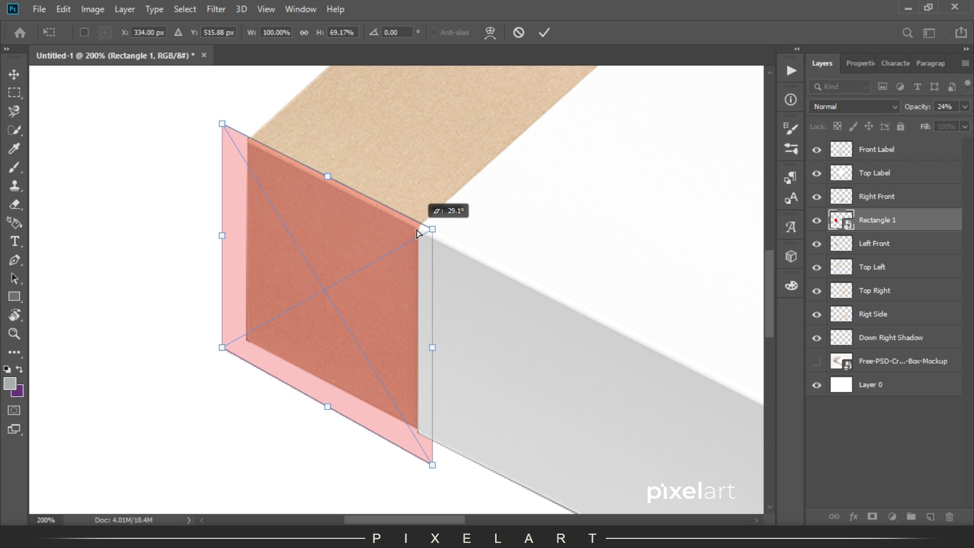
left_click_drag(222, 235, 239, 237)
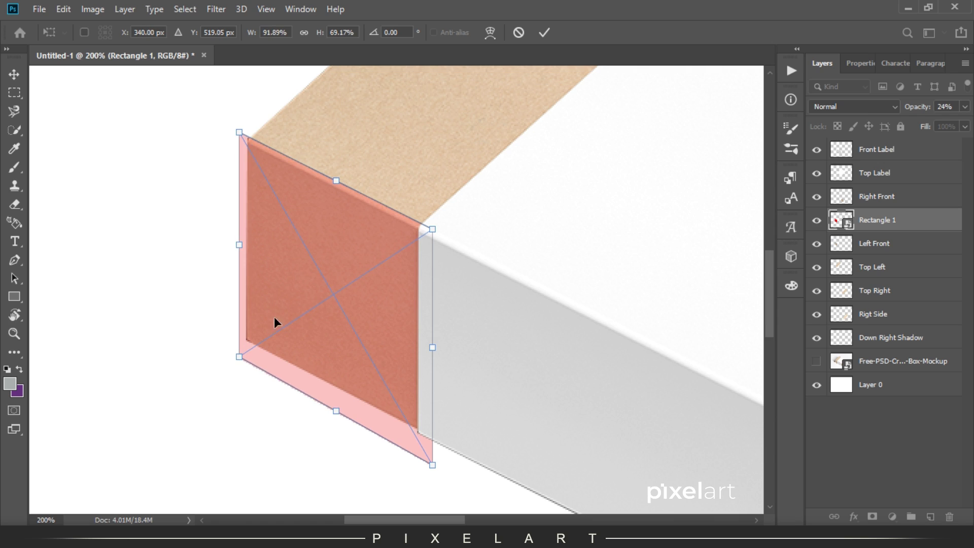
left_click_drag(328, 411, 337, 396)
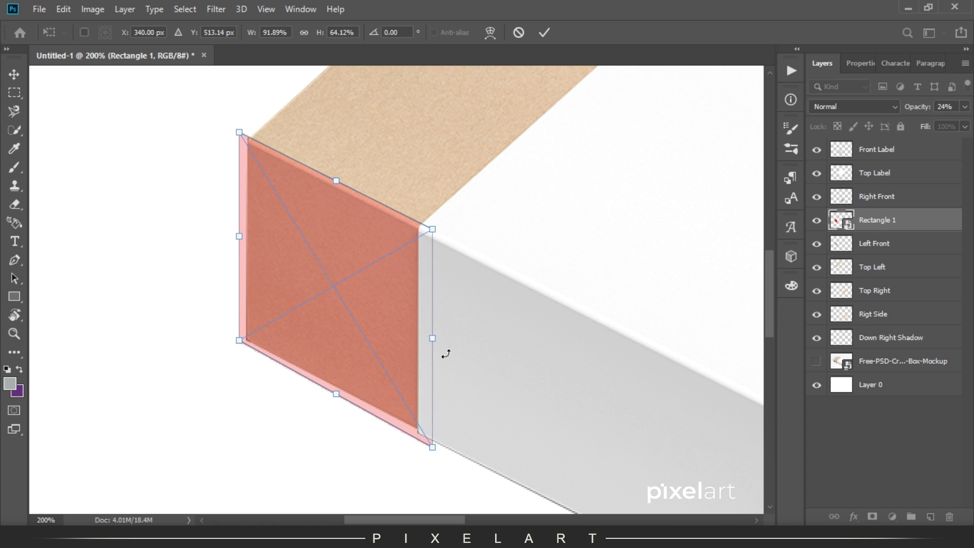
left_click_drag(432, 339, 429, 338)
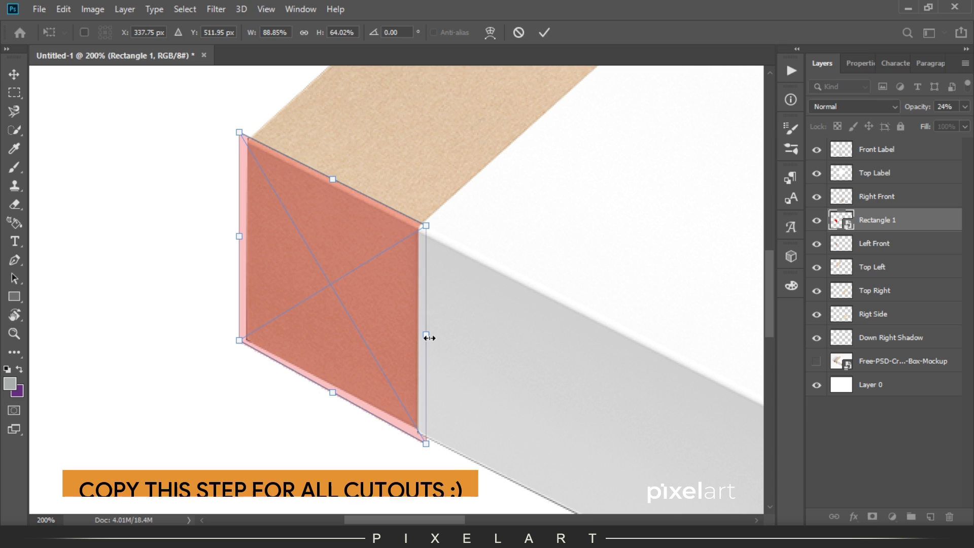
key("Return")
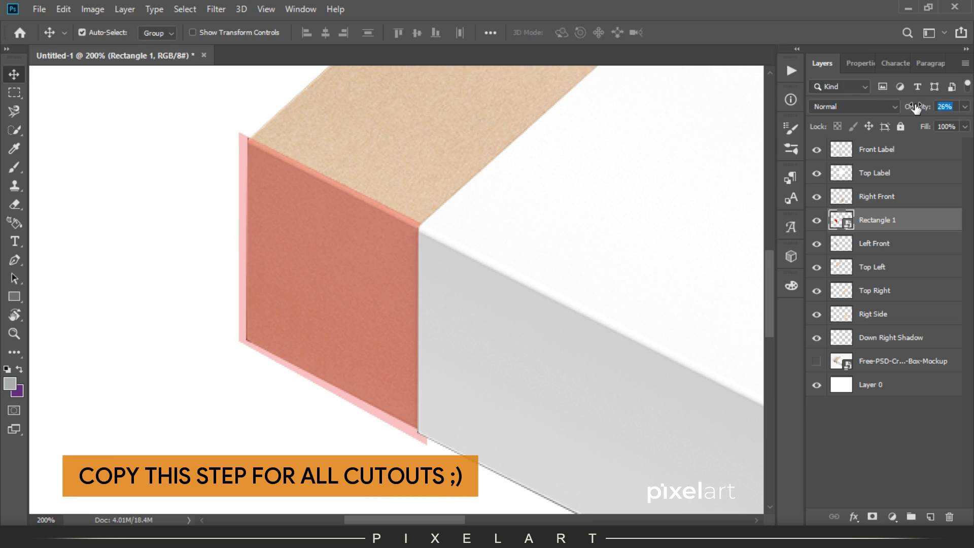
Restore 100% opacity, mask the red shape to Left Front, and rename it Smart.
left_click_drag(916, 108, 972, 121)
left_click(841, 246, "ctrl")
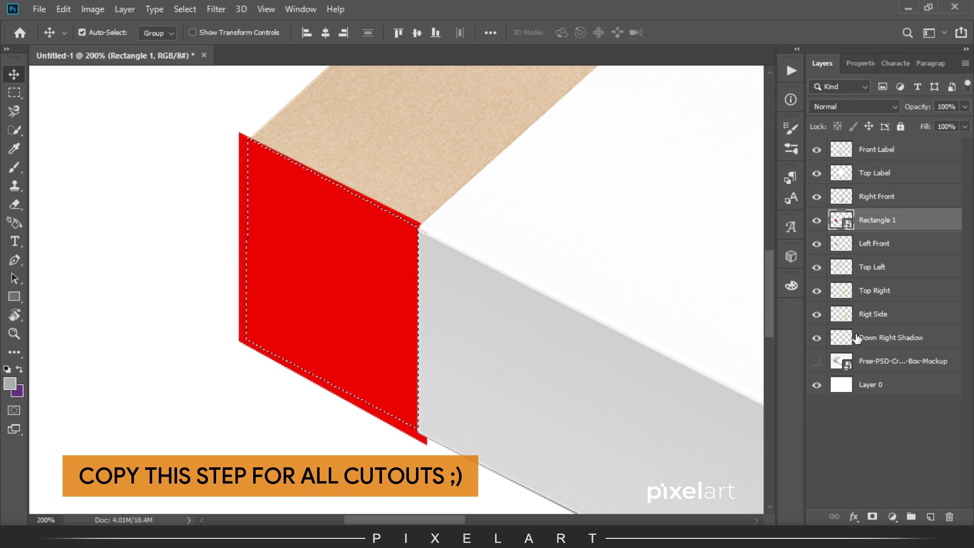
left_click(872, 516)
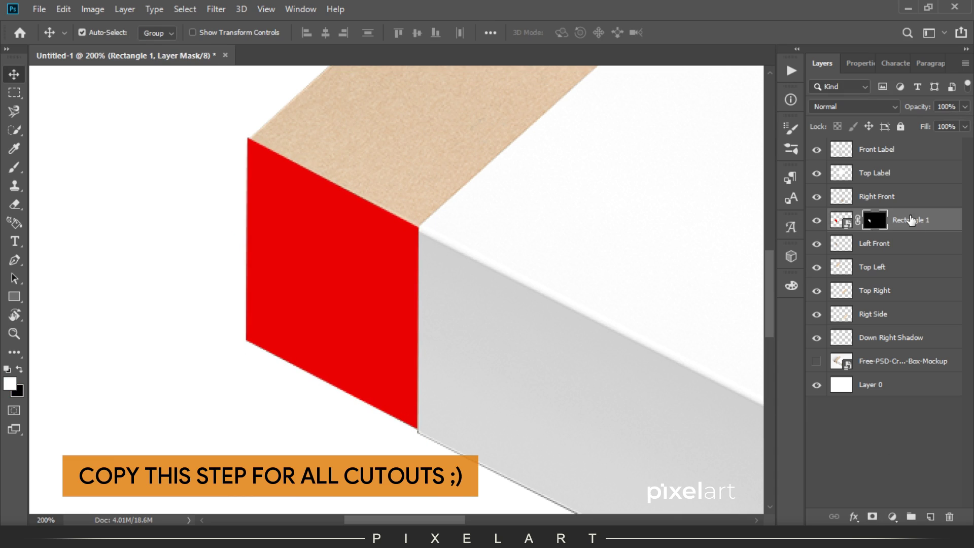
double_click(911, 219)
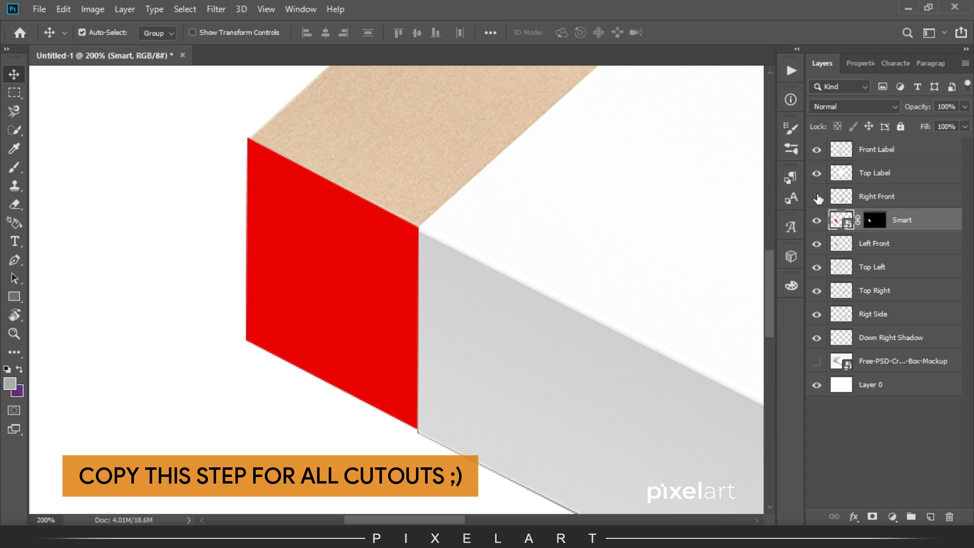
type("Smart")
left_click_drag(675, 294, 432, 401)
left_click(817, 267)
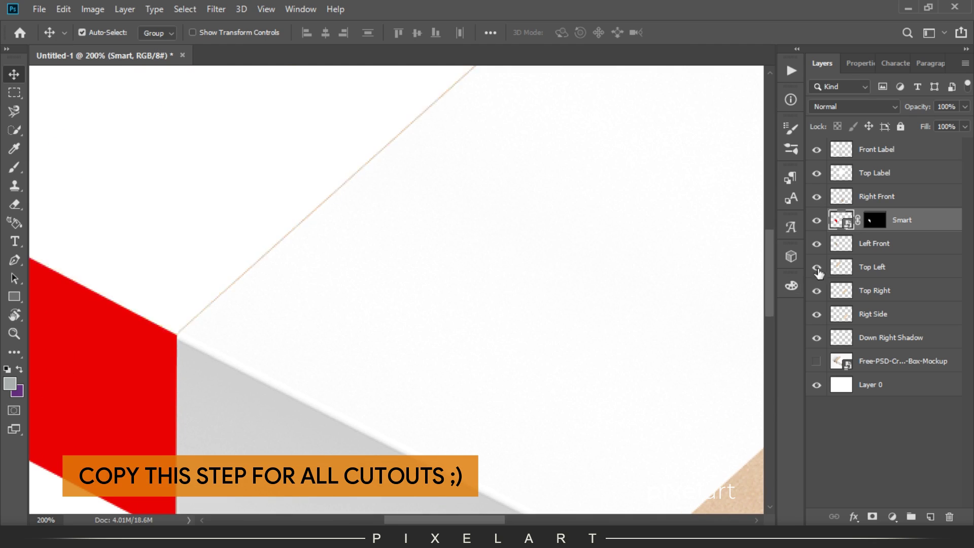
Draw a tall yellow rectangle with no stroke across the lid's left band.
left_click(884, 267)
key("ctrl+minus")
key("u")
left_click_drag(286, 75, 390, 394)
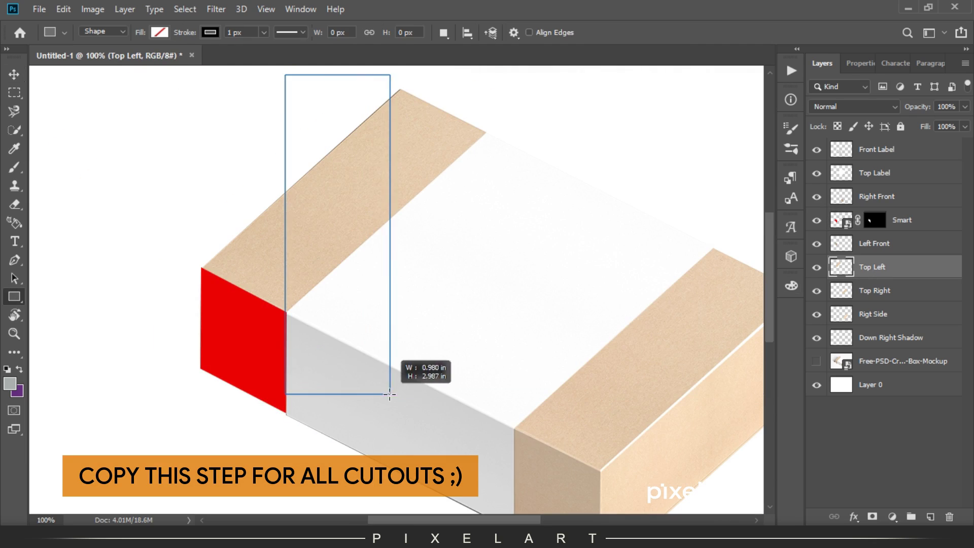
left_click(821, 153)
left_click(834, 245)
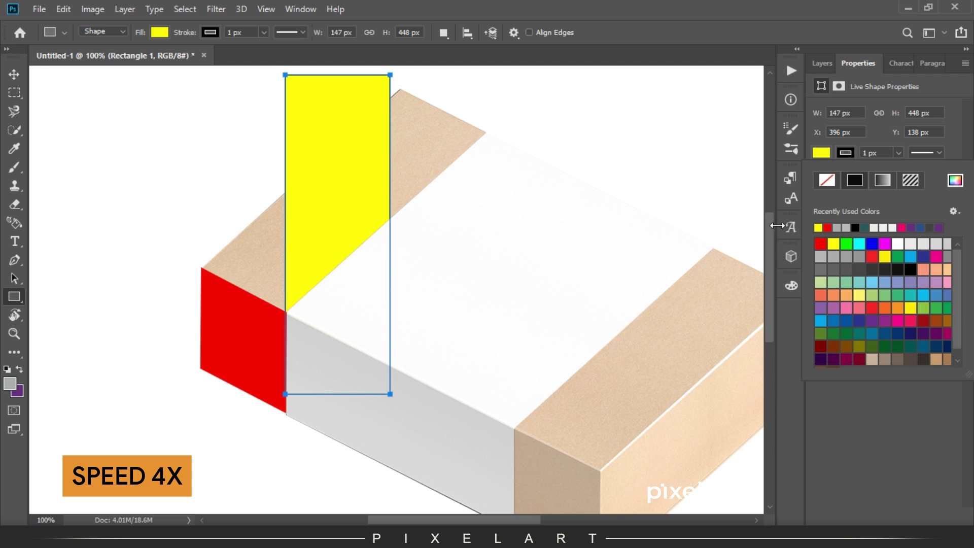
left_click(827, 180)
Enlarge the yellow rectangle and convert it to a smart object.
key("v")
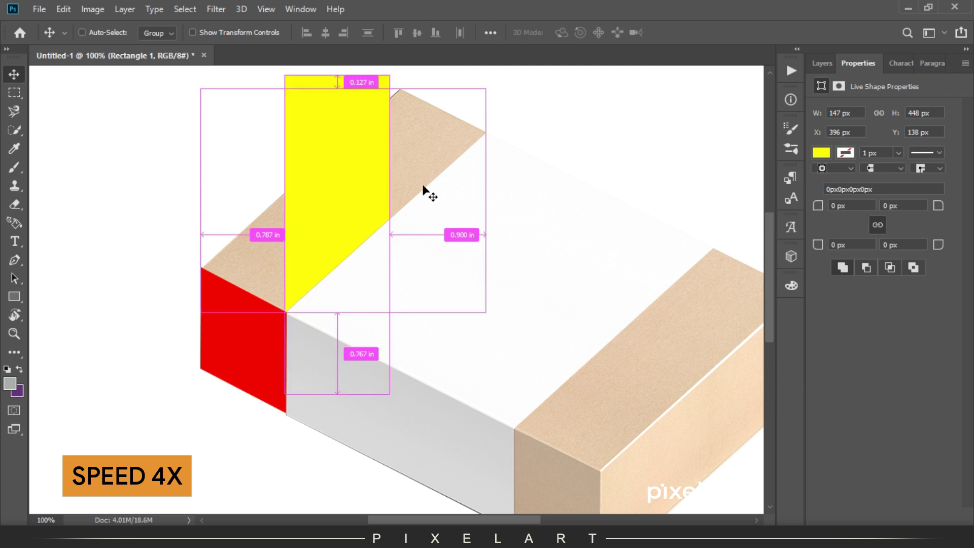
scroll(372, 254, "up", 3)
key("ctrl+t")
left_click_drag(391, 155, 409, 99)
key("Return")
left_click(822, 63)
right_click(894, 269)
left_click(820, 198)
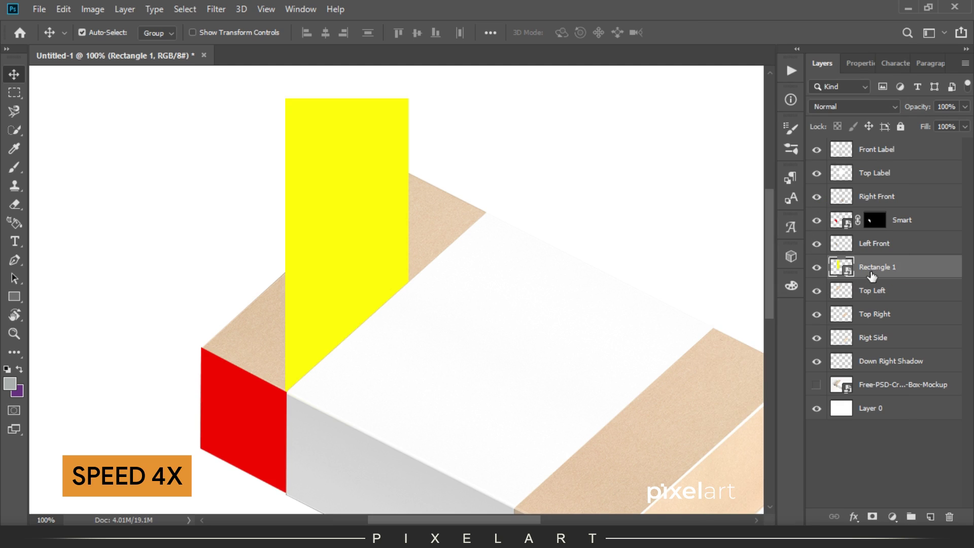
Make the yellow layer semi-transparent, rotate it and pin its corners onto the left band.
key("4")
key("1")
key("ctrl+t")
left_click_drag(424, 93, 571, 216)
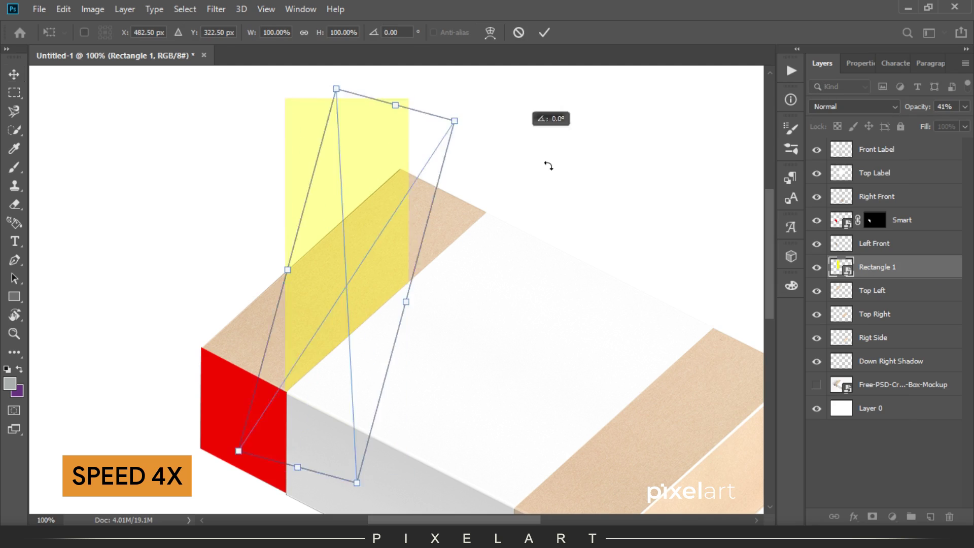
left_click_drag(257, 461, 237, 394)
left_click_drag(170, 375, 196, 350)
left_click_drag(237, 394, 308, 411)
Fine-tune the yellow shape's corners to the lid's band edges and apply the transform.
left_click_drag(436, 110, 401, 144)
left_click_drag(523, 197, 503, 217)
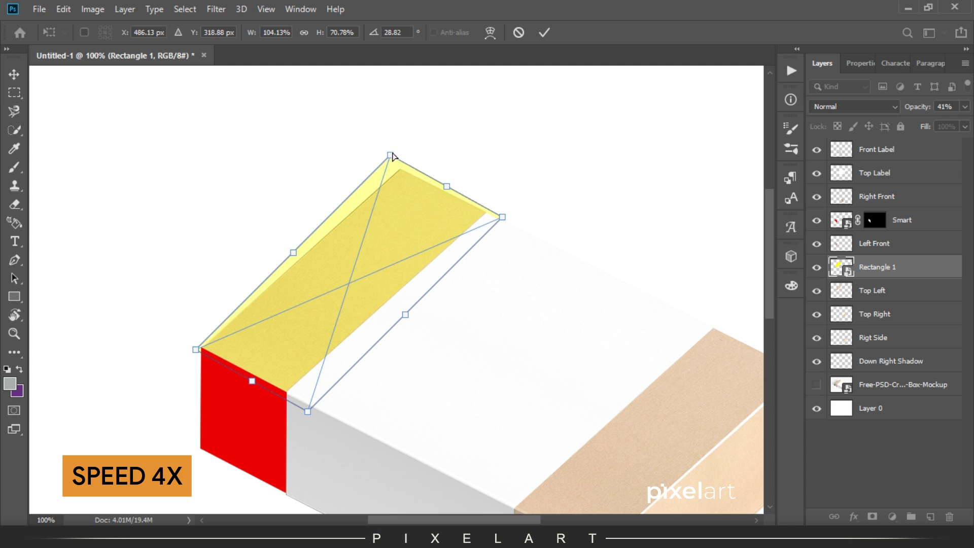
left_click_drag(401, 144, 400, 163)
left_click_drag(405, 315, 391, 319)
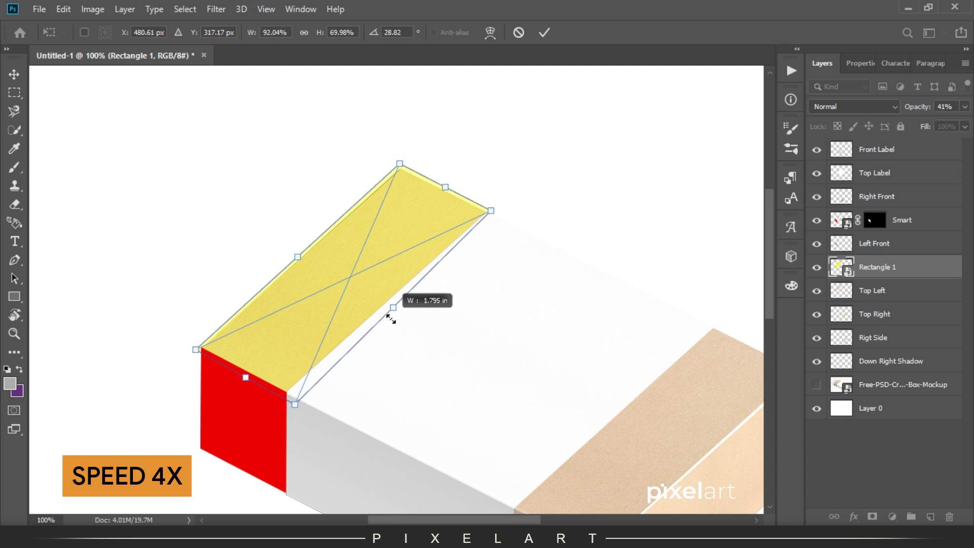
left_click_drag(291, 400, 287, 405)
left_click_drag(491, 210, 494, 211)
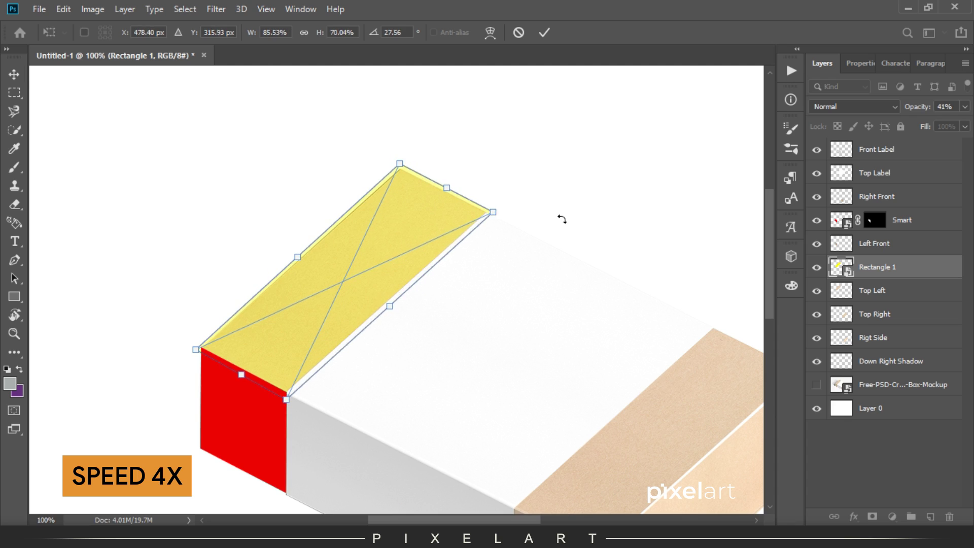
key("Return")
Restore full opacity, mask the yellow shape to Top Left, and rename it Smart.
key("0")
left_click(841, 267, "ctrl")
left_click(872, 516)
double_click(877, 267)
type("Smart")
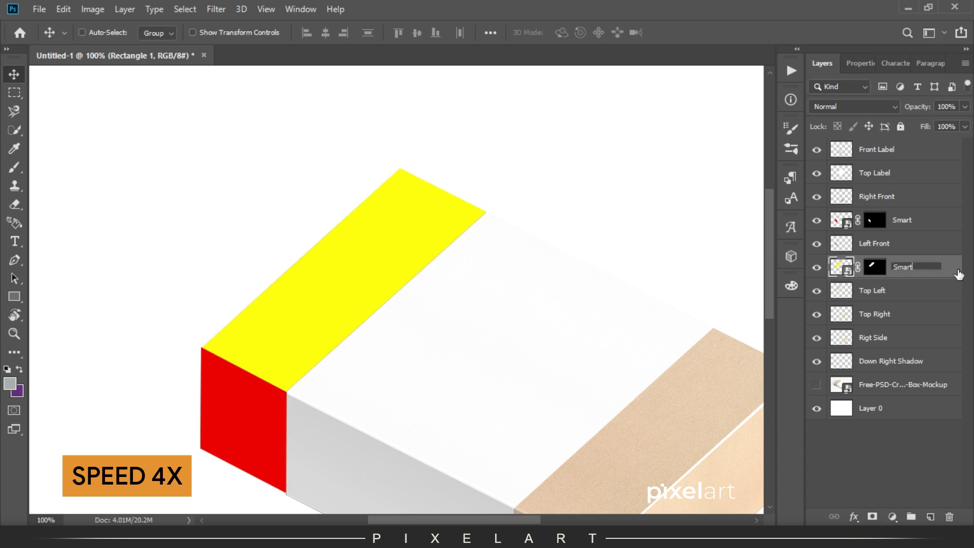
key("Return")
left_click_drag(624, 327, 561, 196)
left_click(817, 244)
left_click(839, 244, "ctrl")
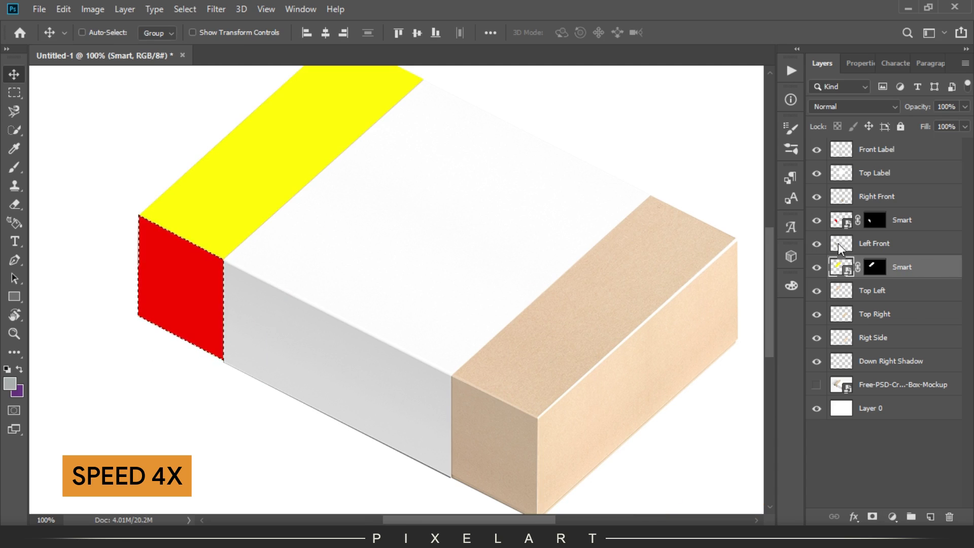
Above Top Right, draw a bright green rectangle over the lid's right band as a smart object.
left_click(883, 314)
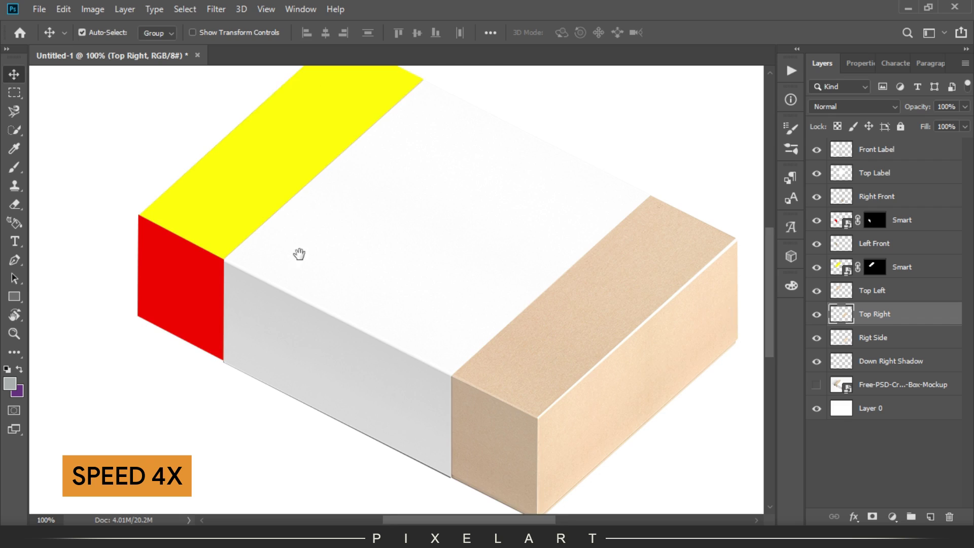
key("u")
left_click_drag(300, 254, 228, 224)
mouse_move(481, 127)
left_mouse_down()
mouse_move(600, 502)
mouse_move(599, 484)
left_mouse_up()
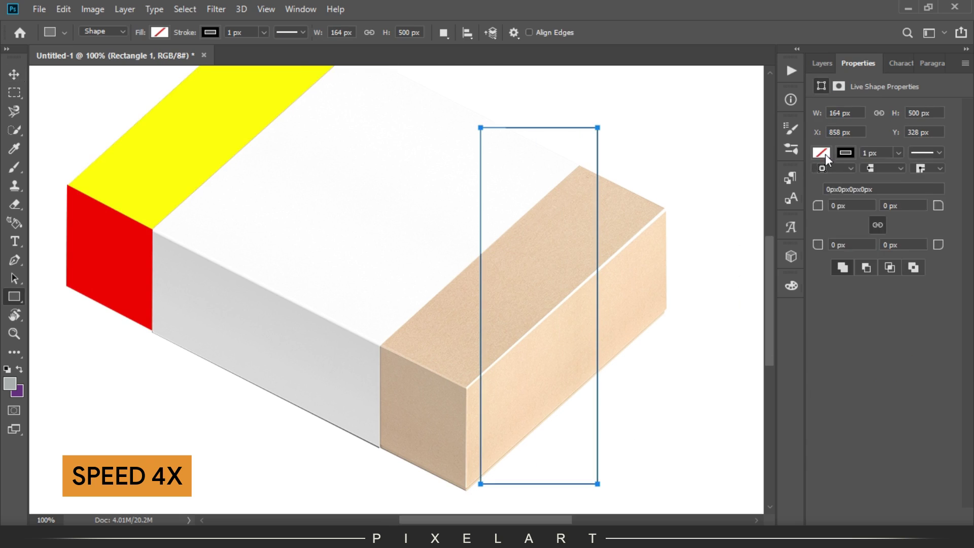
left_click(826, 154)
key("v")
key("ctrl+t")
left_click(822, 63)
right_click(883, 314)
left_click(802, 217)
Rotate the green shape onto the lid and lower its opacity to 20%.
key("ctrl+t")
left_click_drag(643, 105, 731, 245)
left_click_drag(543, 326, 562, 250)
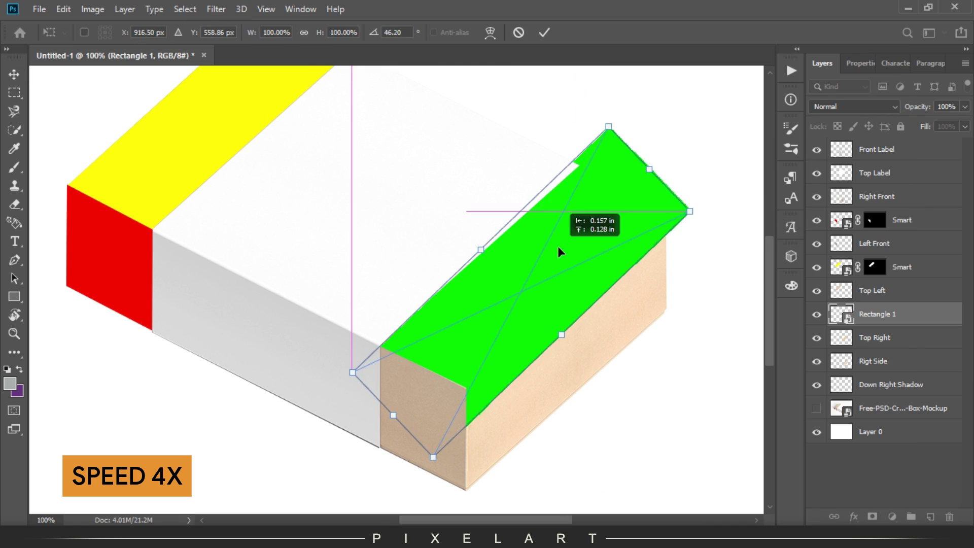
key("Return")
left_click_drag(918, 107, 860, 112)
key("ctrl+t")
Distort the green shape's corners to fit the lid's right band.
left_click_drag(466, 388, 477, 403)
left_click_drag(476, 274, 482, 274)
left_click_drag(339, 373, 370, 349)
left_click_drag(577, 307, 572, 307)
left_click_drag(478, 403, 468, 401)
left_click_drag(596, 127, 568, 153)
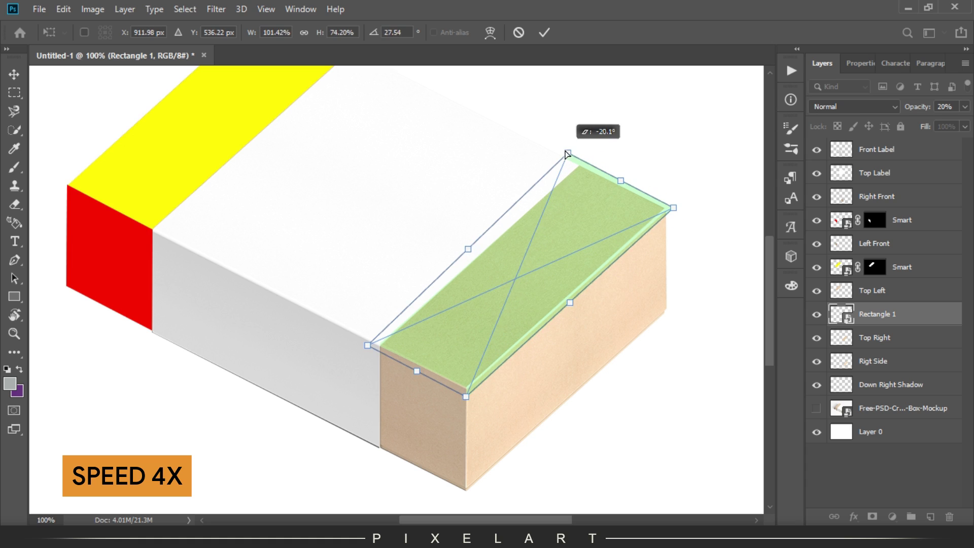
left_click_drag(368, 345, 372, 347)
left_click_drag(582, 177, 579, 165)
key("Return")
Mask the green shape to the right band, rename it Smart, and restore full opacity.
left_click(841, 337, "ctrl")
left_click(872, 516)
double_click(909, 314)
type("Smart")
key("Return")
left_click(817, 361)
left_click(817, 361)
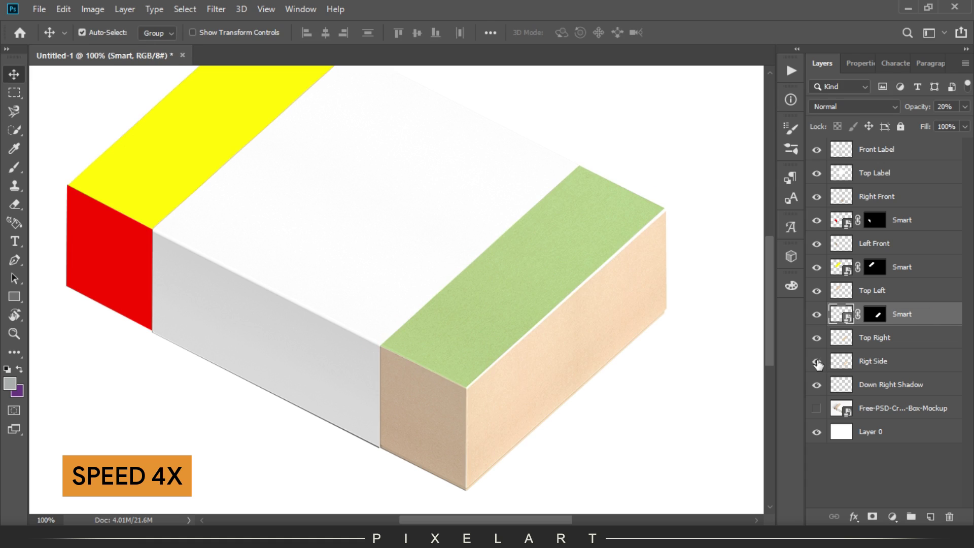
left_click(827, 201)
Draw a cyan-filled rectangle over the box's front end.
key("u")
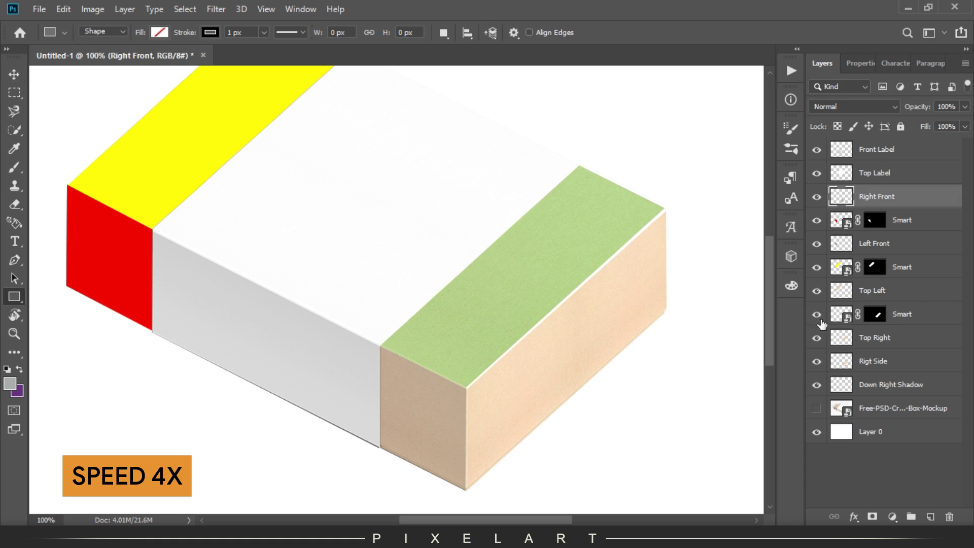
left_click(898, 315)
key("0")
left_click(888, 203)
left_click_drag(375, 335, 473, 489)
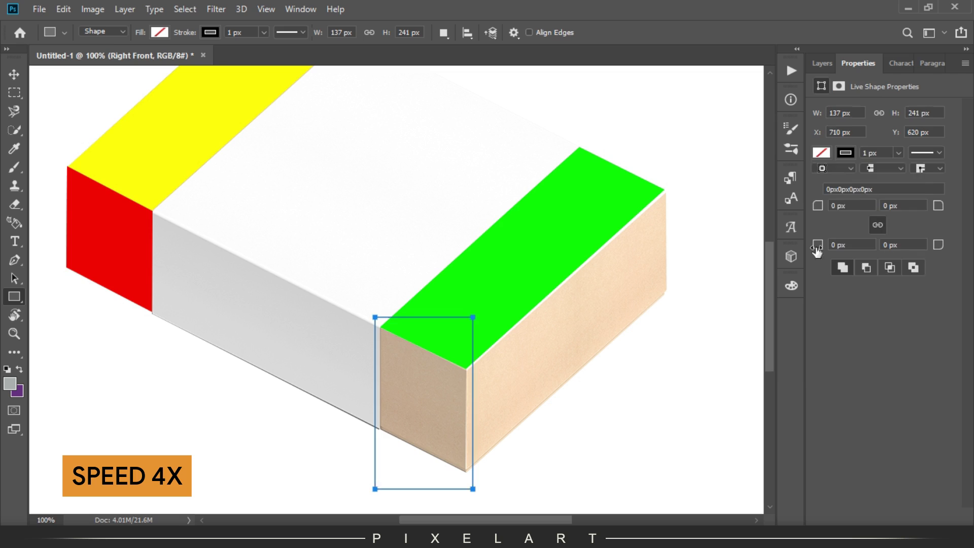
left_click(822, 152)
left_click(860, 243)
left_click(822, 63)
Make the cyan layer see-through and distort its corners onto the end face.
key("v")
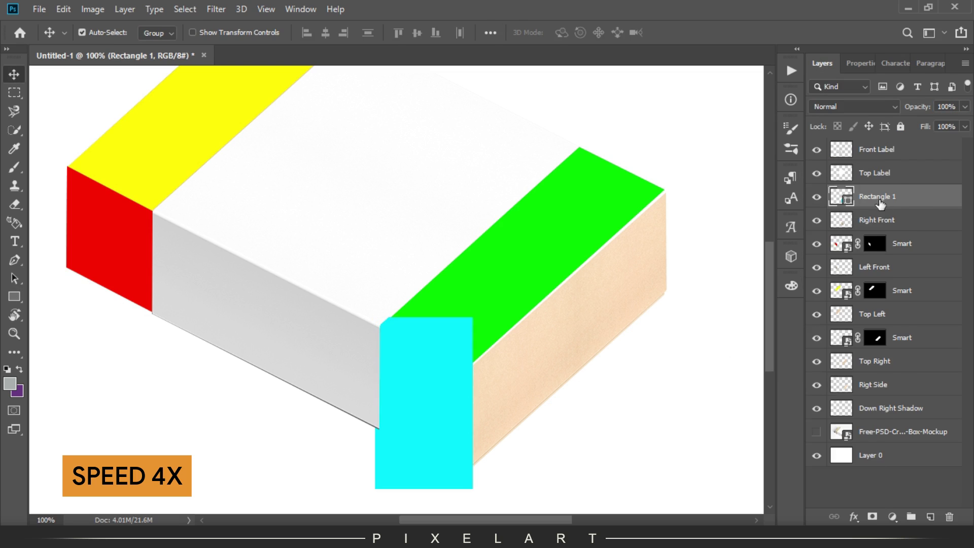
left_click_drag(917, 106, 872, 111)
key("ctrl+t")
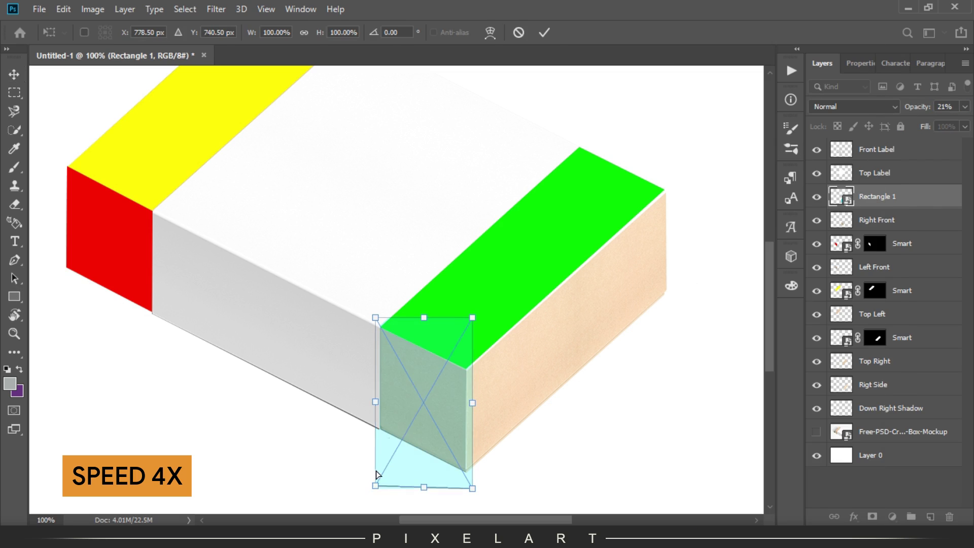
left_click_drag(376, 489, 375, 431)
left_click_drag(472, 489, 470, 478)
left_click_drag(473, 318, 473, 369)
left_click_drag(375, 318, 376, 324)
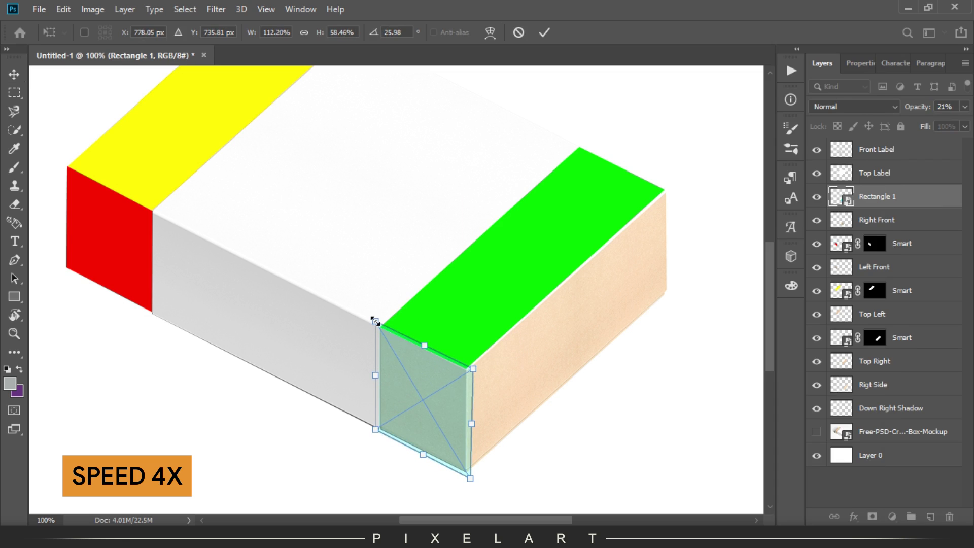
key("Return")
Rename the cyan layer 'Smart' and set its opacity to 100%.
left_click_drag(875, 244, 875, 197)
double_click(877, 197)
type("Smart")
left_click(970, 107)
type("100")
key("Return")
left_click_drag(479, 291, 418, 290)
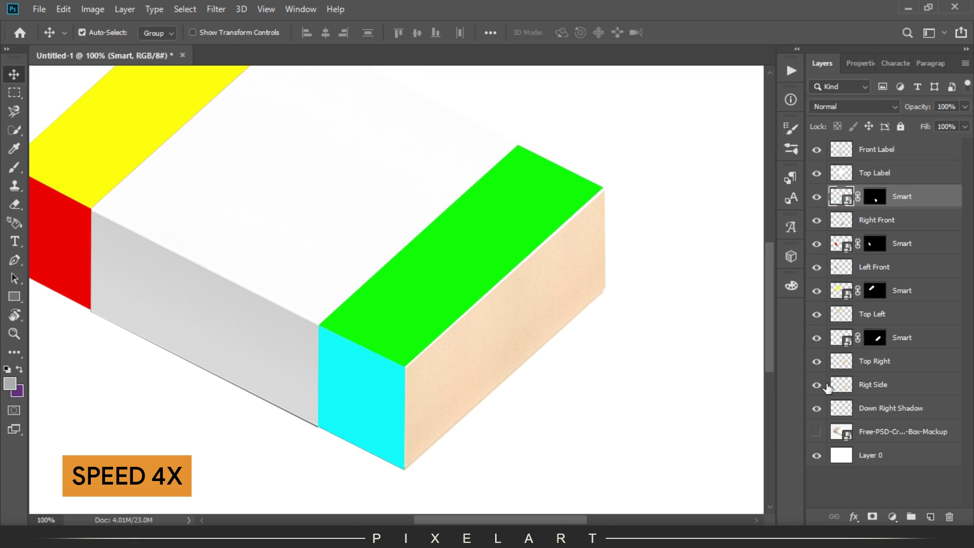
left_click(503, 305)
Draw a tall blue rectangle, convert it to a smart object, and set 38% opacity.
key("u")
left_click_drag(487, 144, 617, 504)
left_click(823, 150)
left_click(873, 227)
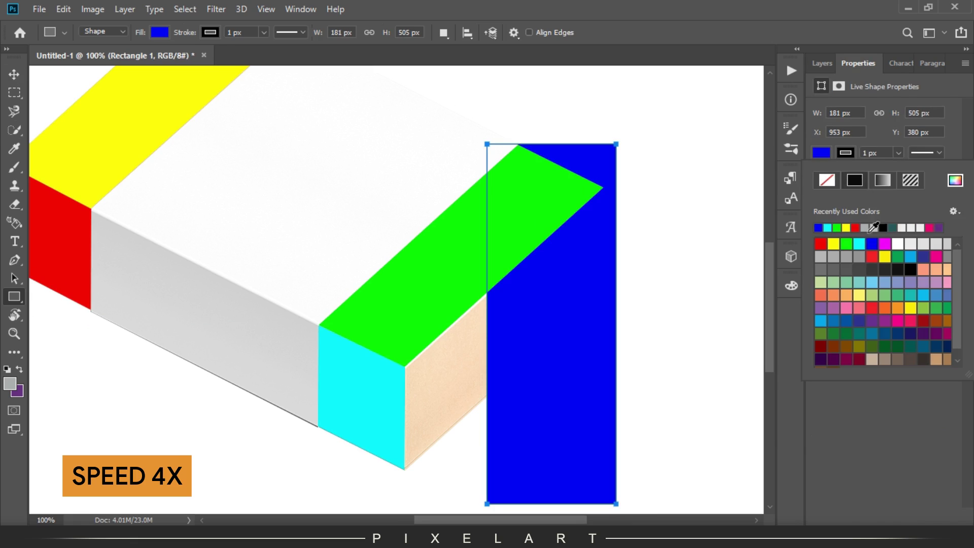
left_click(822, 63)
key("v")
right_click(896, 385)
left_click(790, 198)
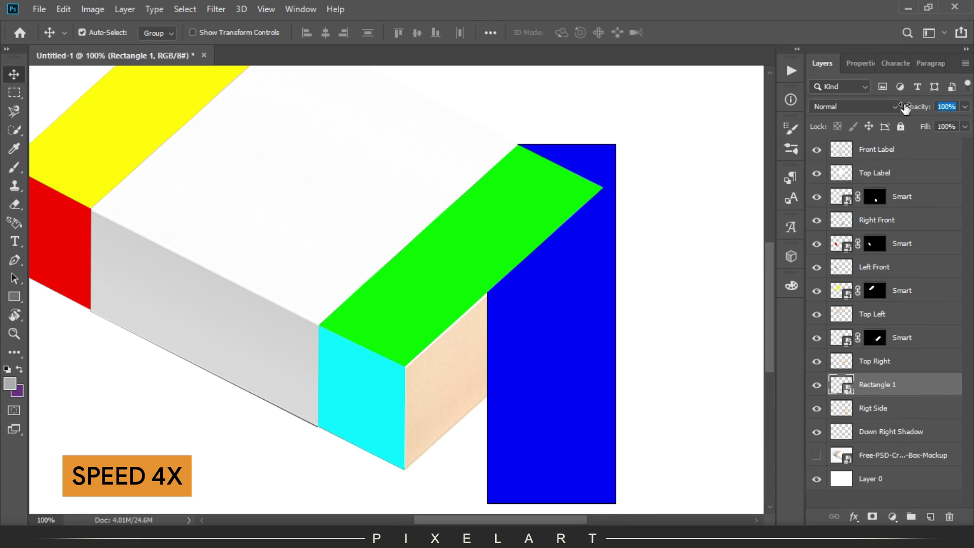
key("3")
key("8")
Distort the blue panel's corners to fit the box's right side face.
scroll(542, 263, "down", 1)
key("ctrl+t")
left_click_drag(634, 116, 740, 250)
left_click_drag(586, 303, 554, 259)
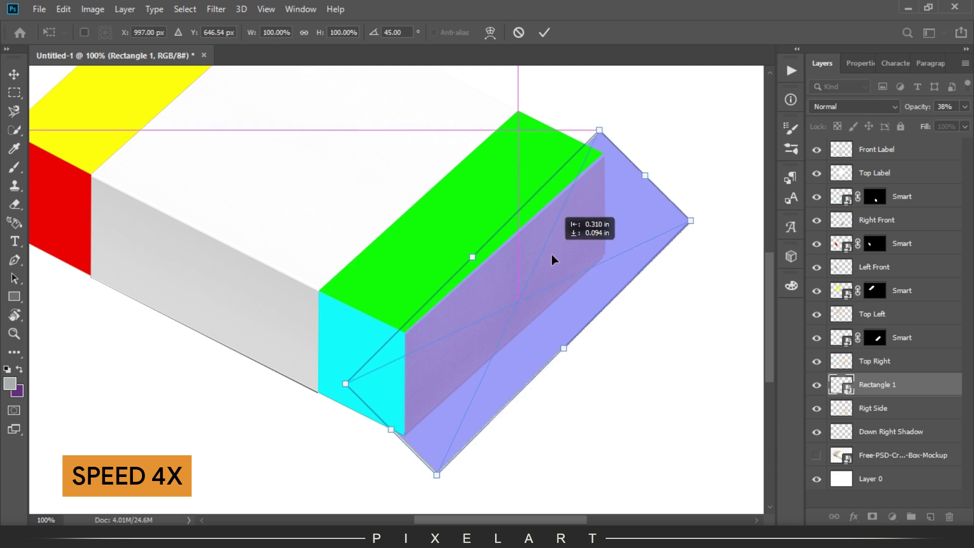
left_click_drag(342, 382, 396, 329)
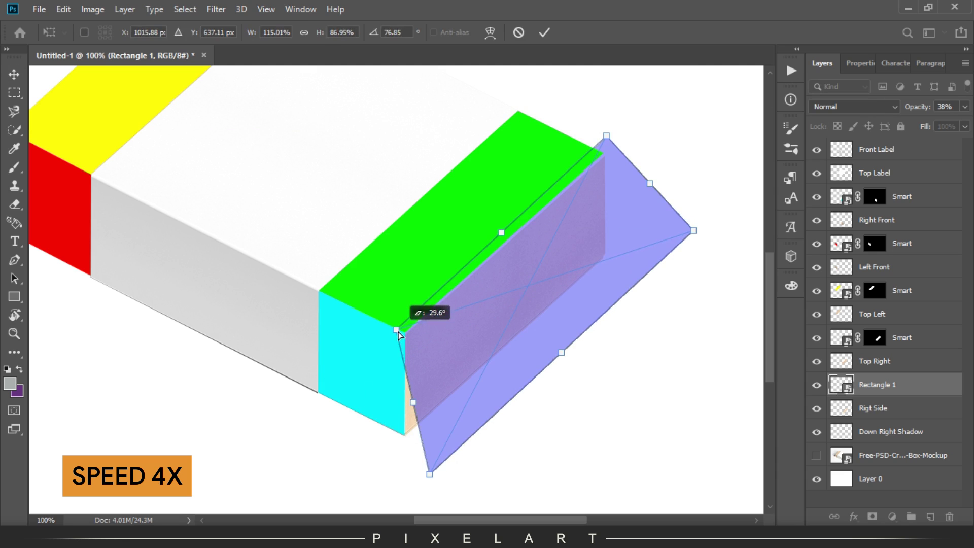
left_click_drag(428, 474, 405, 497)
left_click_drag(396, 329, 400, 331)
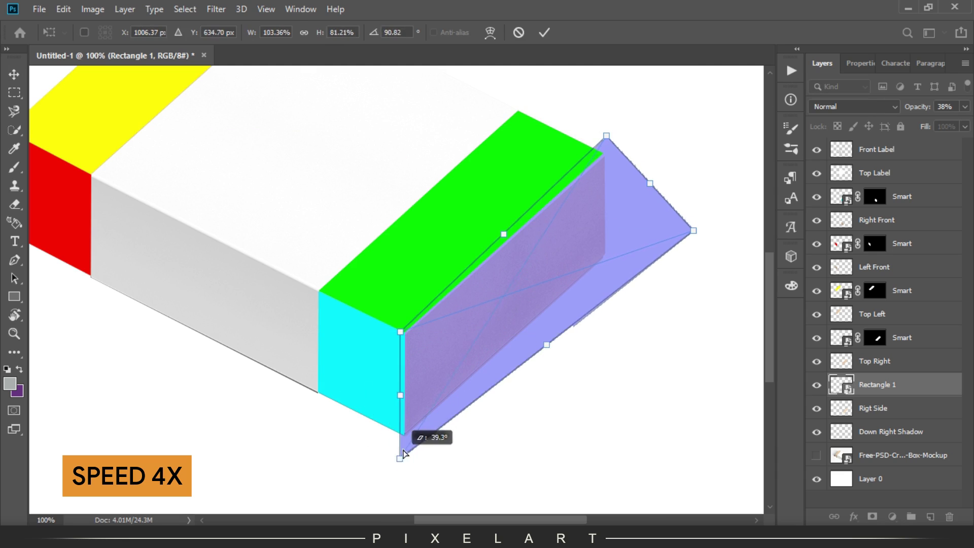
left_click_drag(405, 497, 402, 440)
left_click_drag(694, 231, 611, 257)
left_click_drag(607, 136, 609, 148)
key("Return")
Restore the blue panel to full opacity and mask it to the right side shape.
key("0")
left_click(842, 408, "ctrl")
left_click(873, 516)
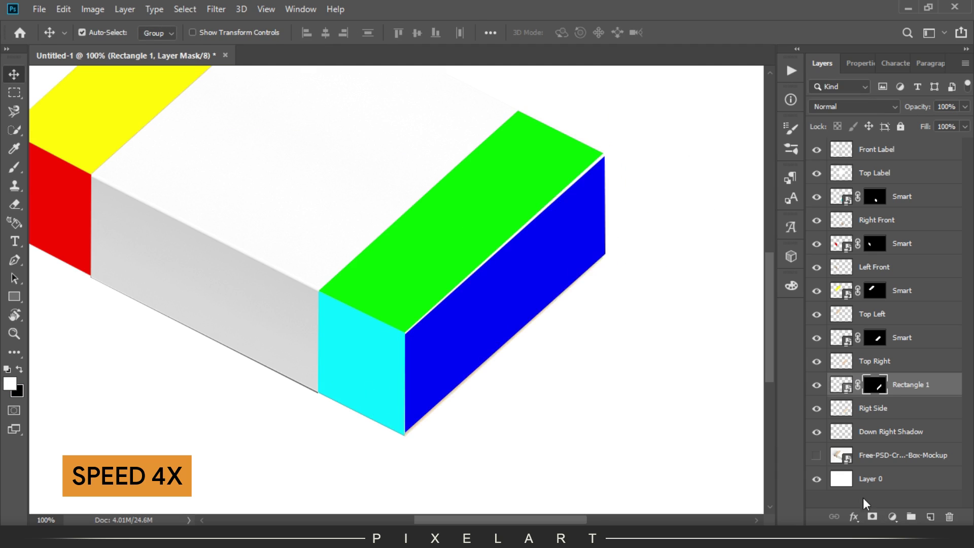
left_click_drag(627, 265, 547, 289)
key("Delete")
key("ctrl+z")
key("ctrl+minus")
left_click(875, 172)
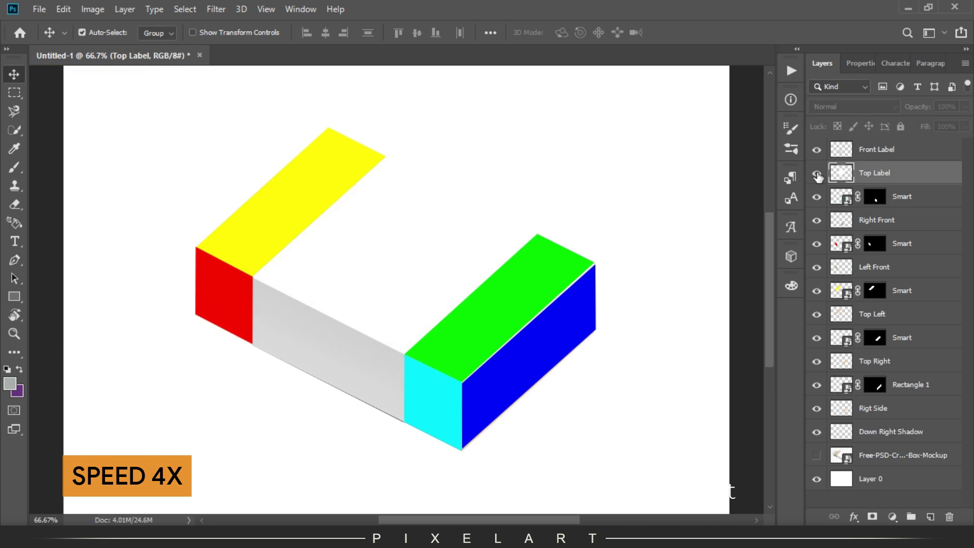
Draw a magenta rectangle over the box top, convert to smart object, set 10% opacity.
left_click(14, 297)
mouse_move(237, 132)
left_mouse_down()
mouse_move(359, 278)
mouse_move(542, 349)
left_mouse_up()
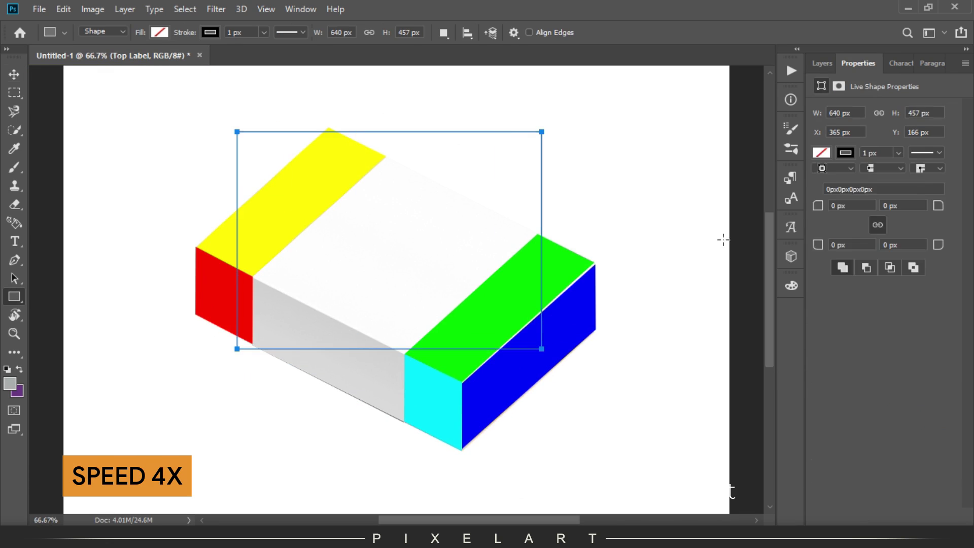
left_click(821, 152)
left_click(874, 227)
left_click(822, 63)
right_click(875, 172)
left_click(750, 198)
left_click_drag(918, 107, 808, 120)
Rotate and distort the magenta panel to fit the box's top face.
key("ctrl+t")
left_click_drag(586, 103, 627, 210)
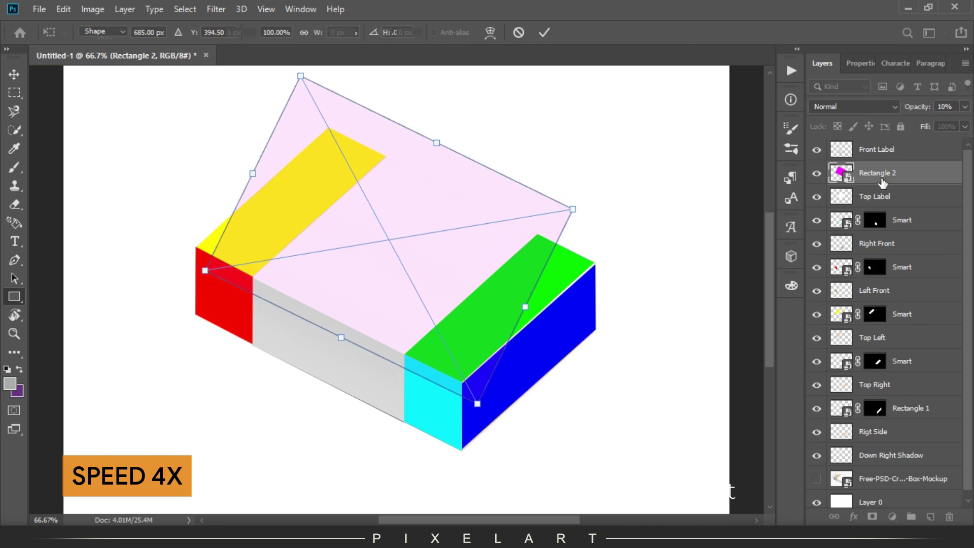
mouse_move(355, 87)
left_mouse_down()
mouse_move(357, 131)
mouse_move(413, 131)
left_mouse_up()
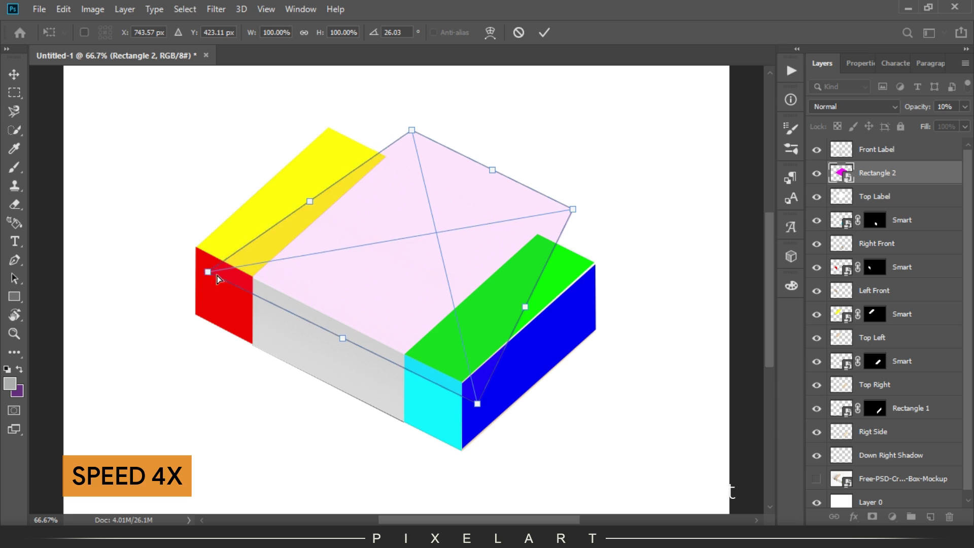
left_click_drag(206, 272, 238, 285)
mouse_move(477, 403)
left_mouse_down()
mouse_move(437, 388)
mouse_move(406, 358)
left_mouse_up()
left_click_drag(235, 286, 245, 278)
left_click_drag(492, 170, 466, 191)
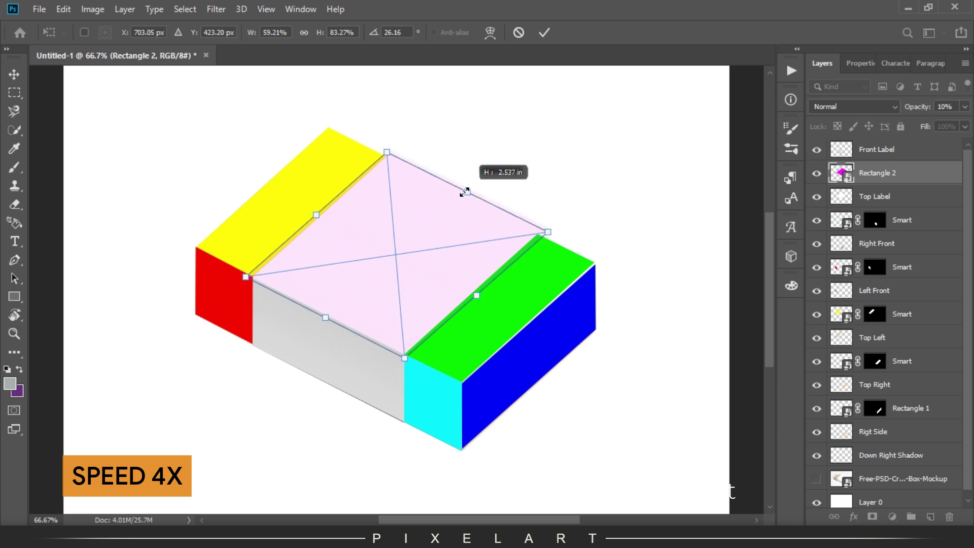
key("Return")
Mask the magenta panel to the top face, rename magenta and blue layers 'Smart', restore 100% opacity.
left_click(841, 173, "ctrl")
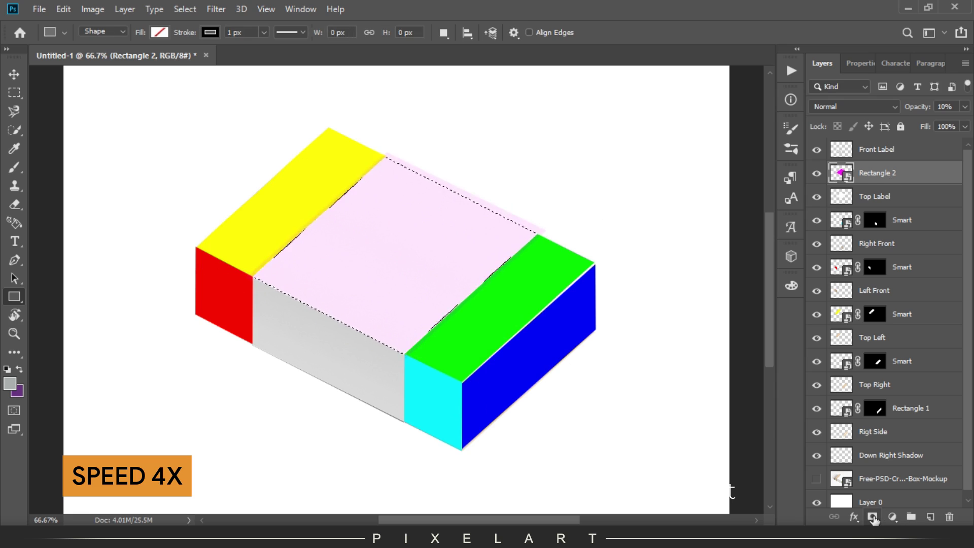
left_click(872, 517)
double_click(877, 172)
type("Smart")
key("Return")
double_click(909, 408)
type("Smart")
key("Return")
key("0")
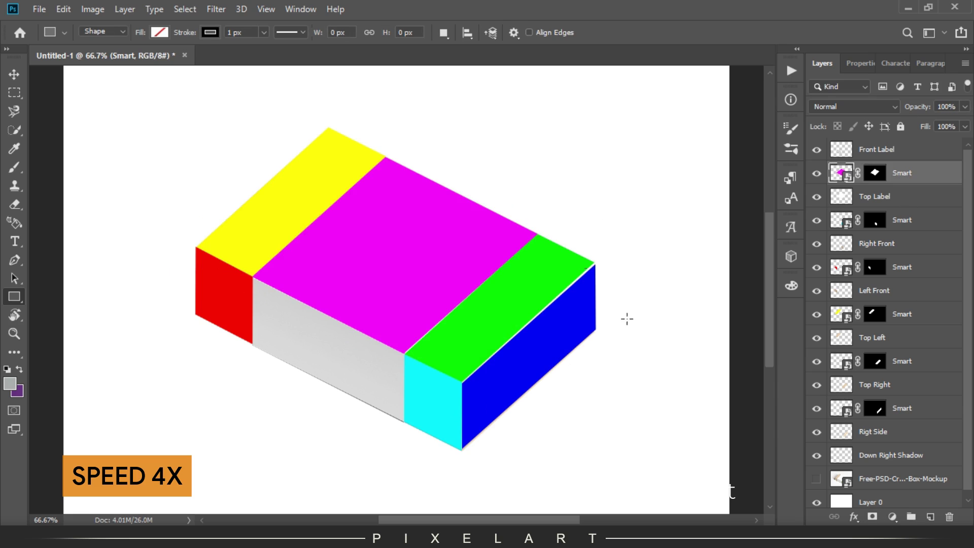
left_click(877, 149)
right_click(17, 296)
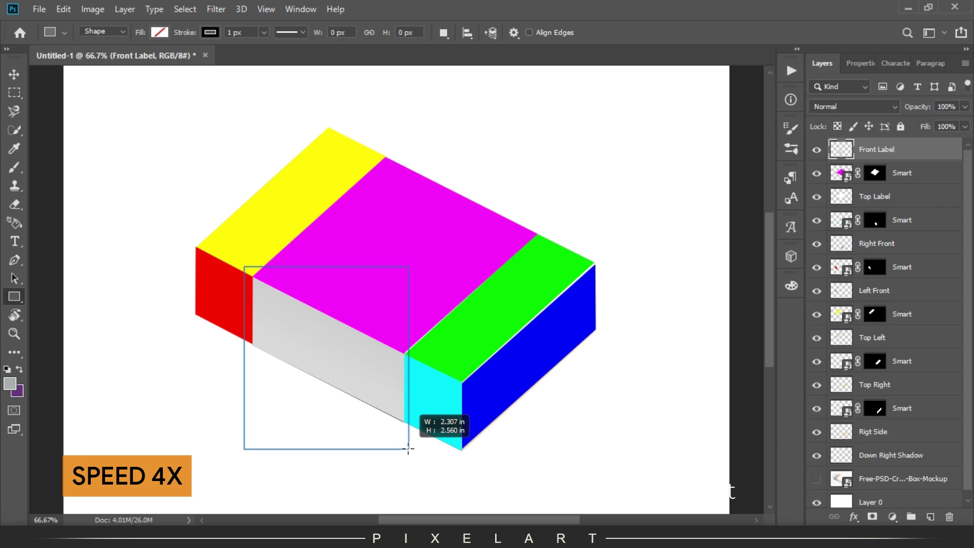
Fill the new rectangle purple and lower its opacity to 59%.
left_click(828, 154)
left_click(884, 320)
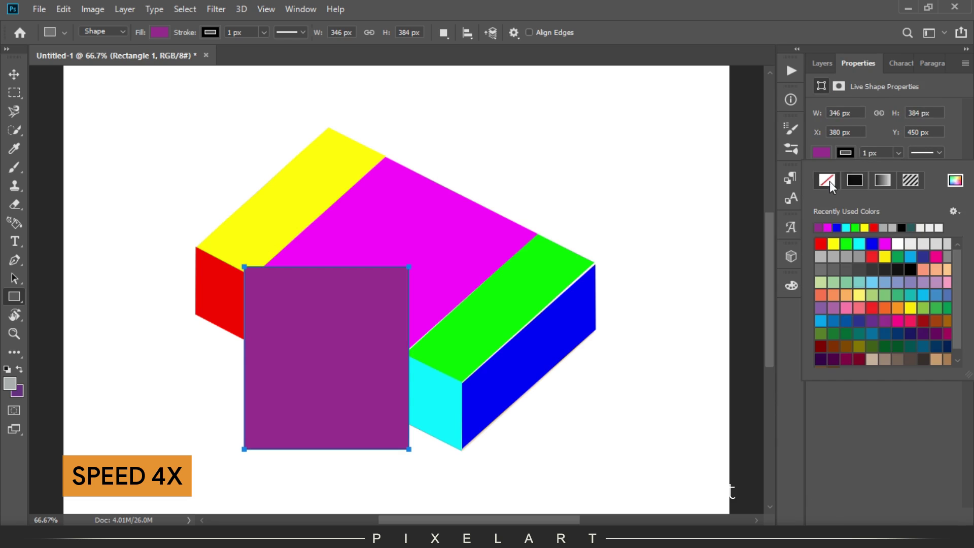
left_click(822, 63)
left_click_drag(918, 107, 889, 111)
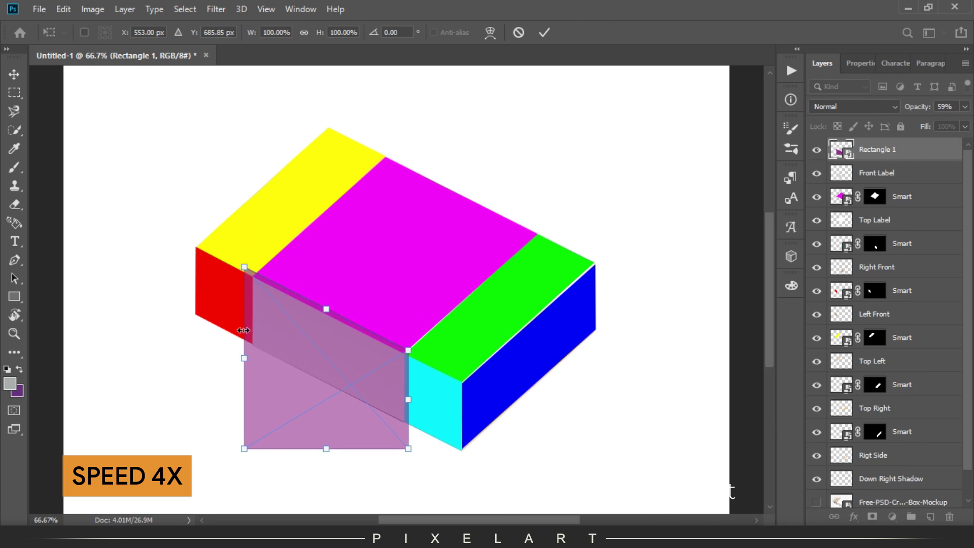
Align the purple panel's edges with the magenta and cyan faces.
scroll(244, 332, "up", 1)
left_click_drag(217, 224, 231, 228)
scroll(466, 172, "up", 2)
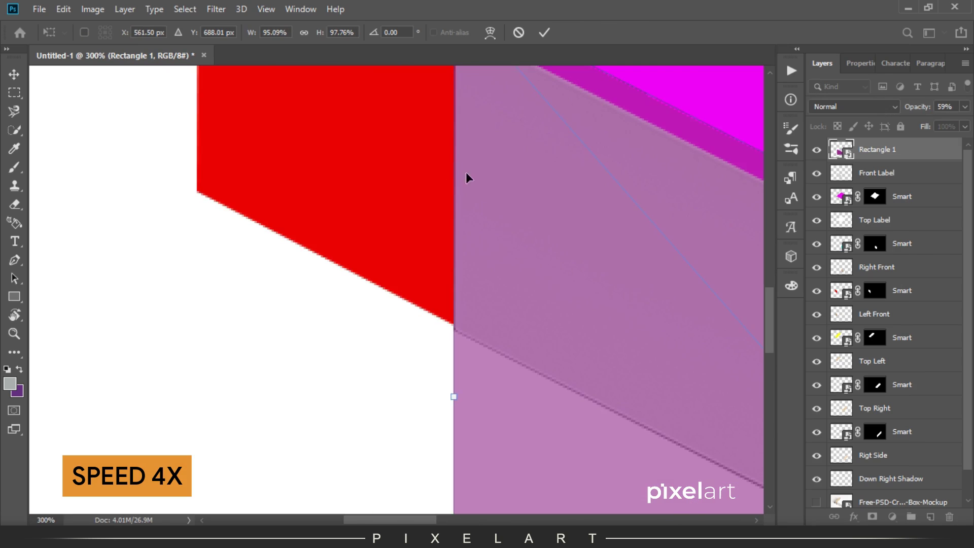
left_click_drag(550, 225, 51, 71)
left_click_drag(386, 249, 381, 250)
left_click_drag(355, 203, 596, 393)
left_click_drag(268, 76, 278, 102)
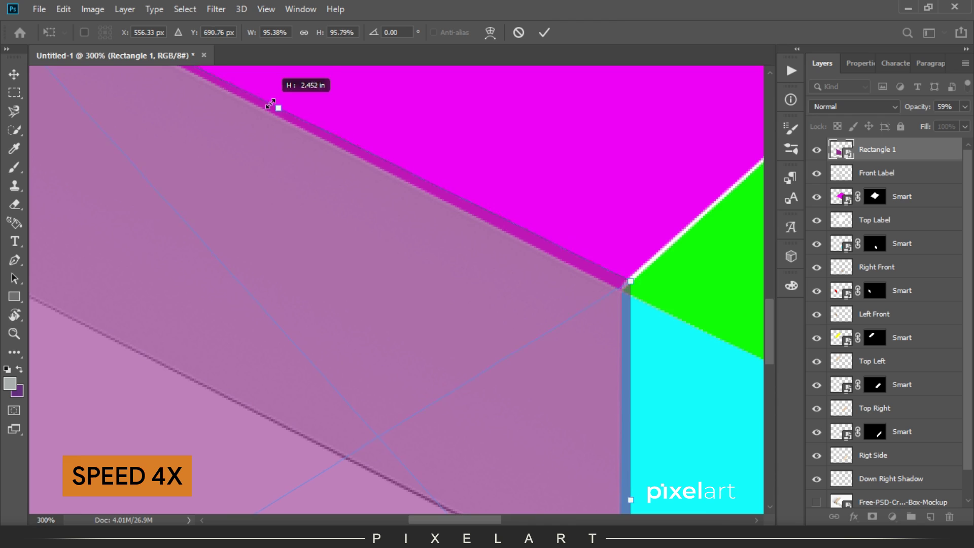
key("ctrl+minus")
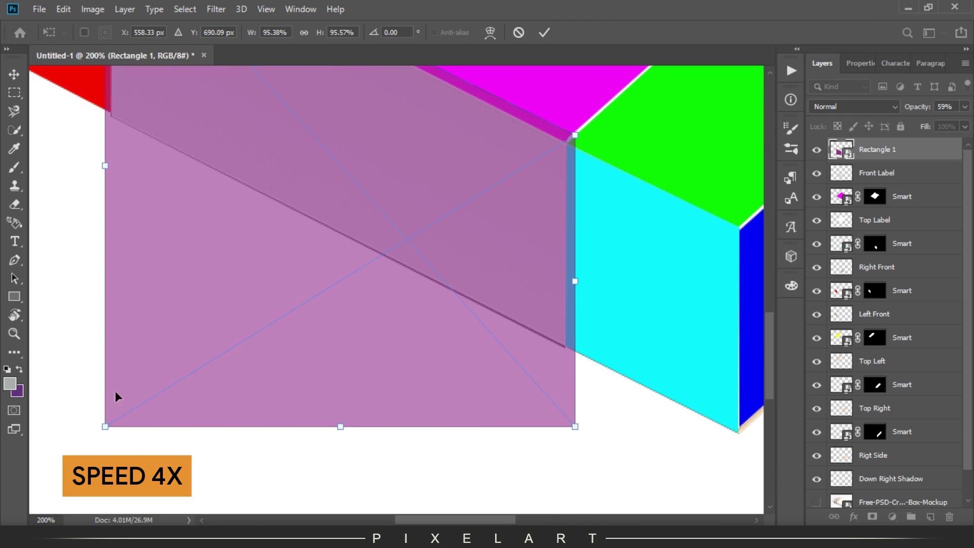
Skew the purple panel's bottom corners onto the front face and restore full opacity.
mouse_move(116, 394)
left_mouse_down()
mouse_move(99, 161)
mouse_move(107, 119)
left_mouse_up()
left_click_drag(575, 426, 576, 362)
key("Return")
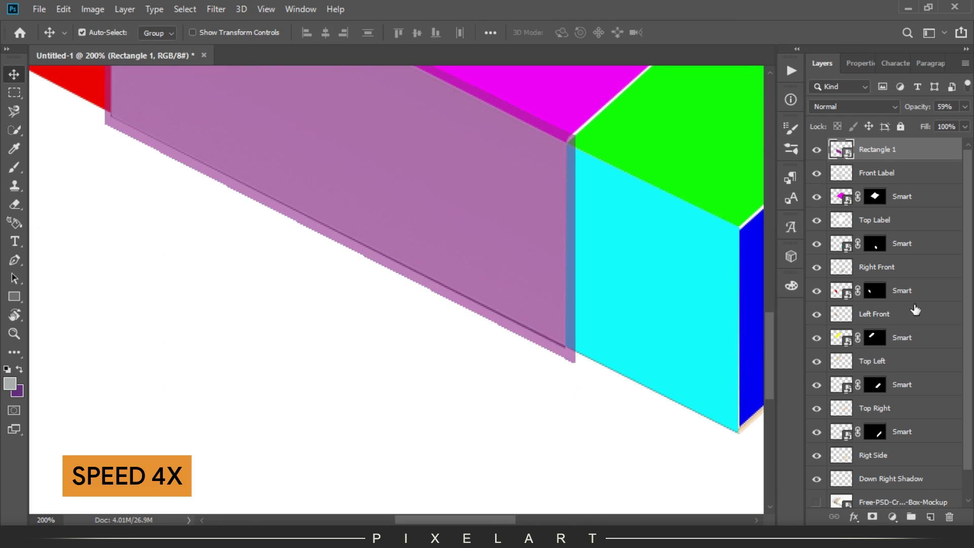
key("0")
key("ctrl+minus")
key("ctrl+minus")
key("ctrl+minus")
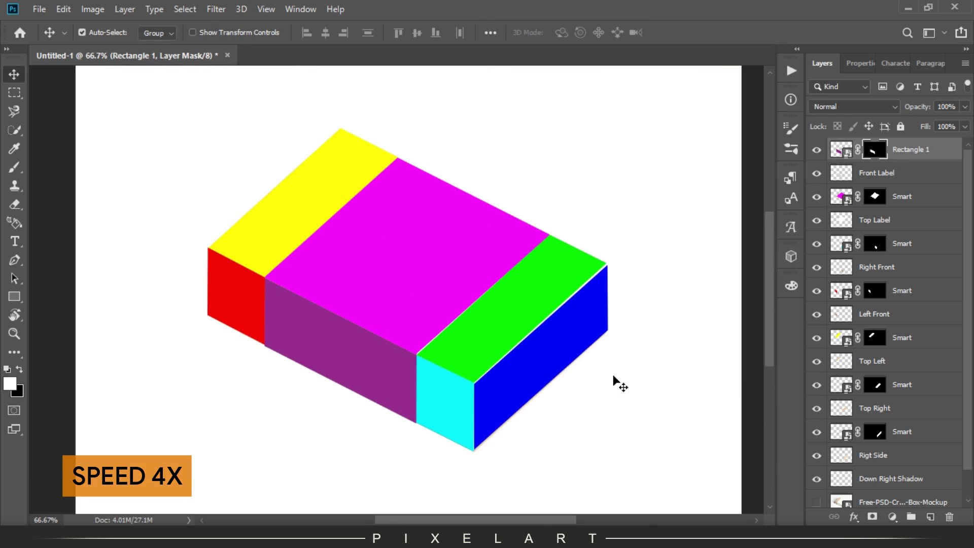
Place the polka-dot pattern in the blue side's smart object, scaled to fill, and save.
double_click(834, 434)
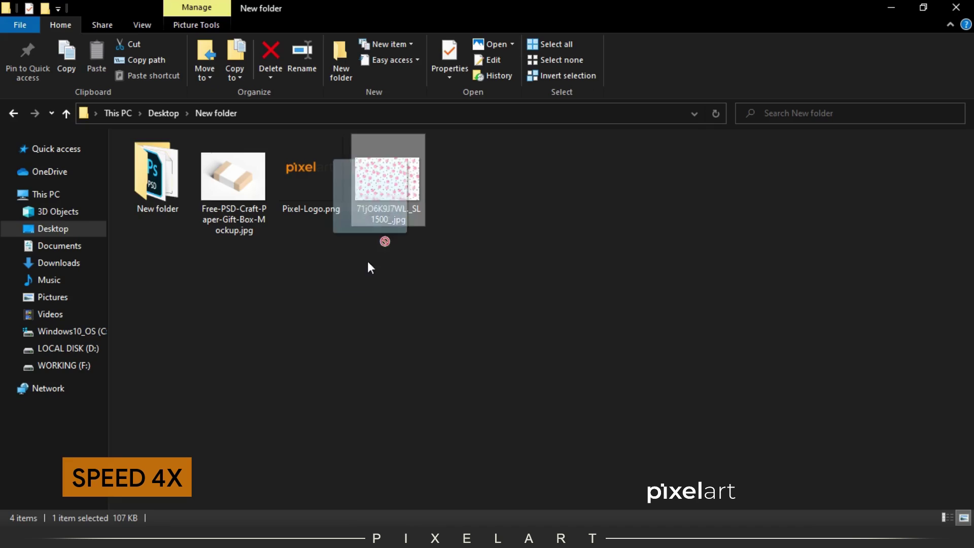
left_click_drag(368, 260, 397, 289)
left_click_drag(459, 251, 663, 112)
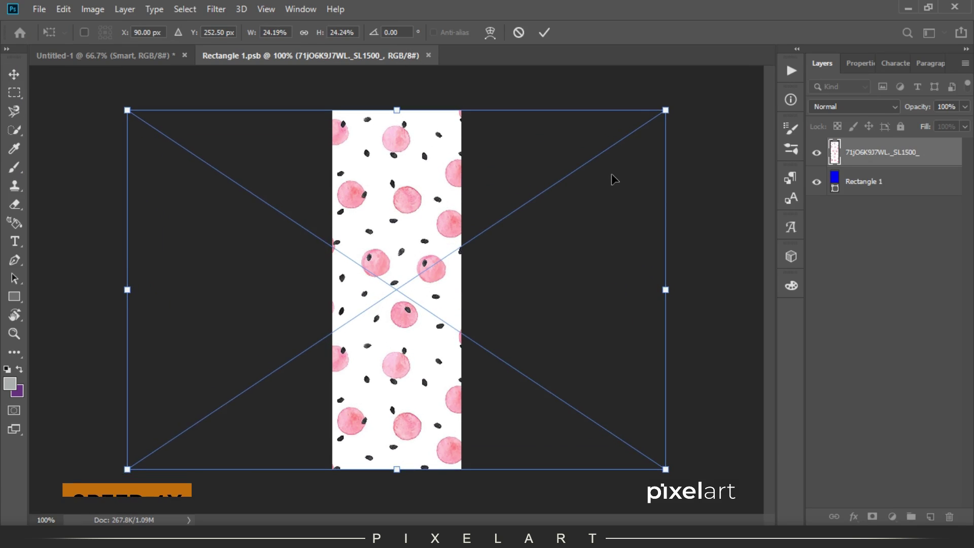
key("Return")
left_click(39, 8)
left_click(51, 141)
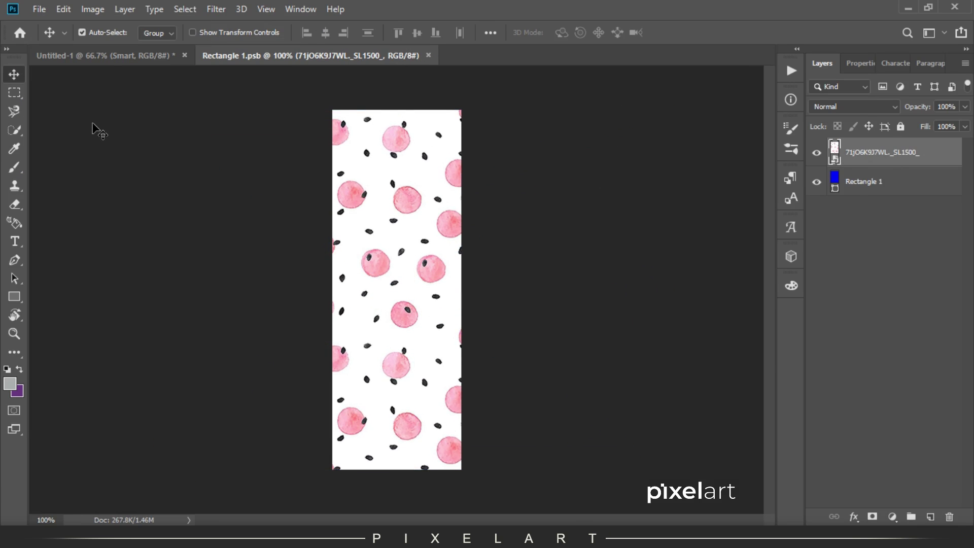
left_click(108, 65)
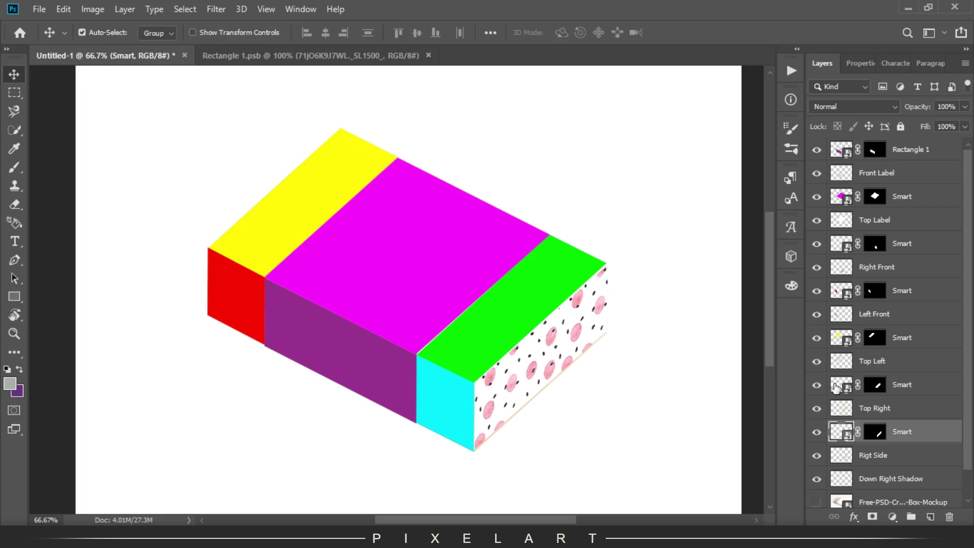
Paste the polka-dot pattern into the green strip's smart object, scaled and centred.
double_click(839, 388)
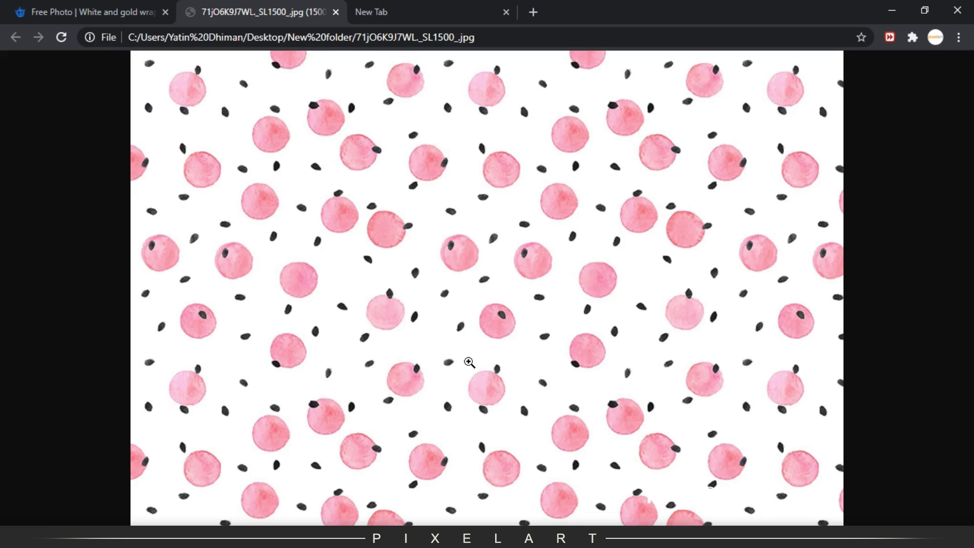
right_click(395, 230)
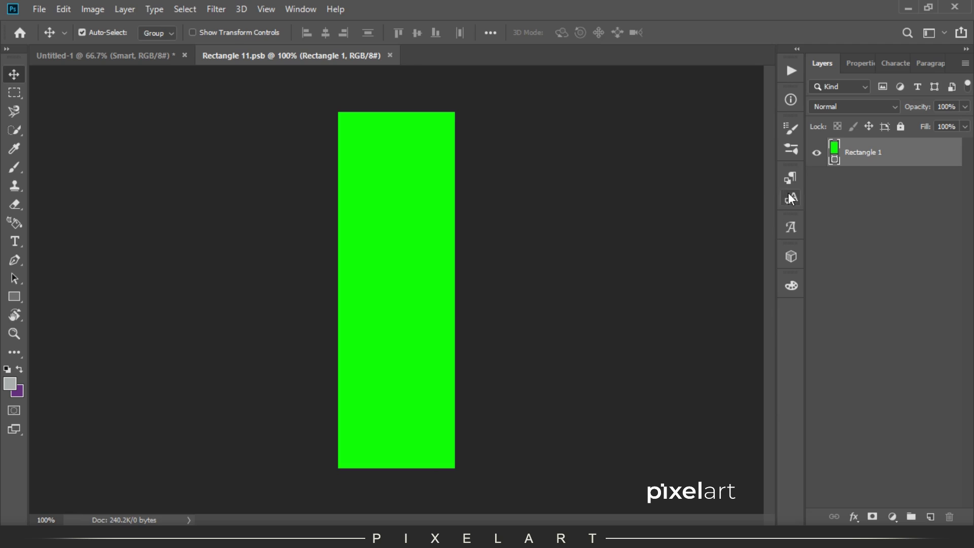
key("ctrl+v")
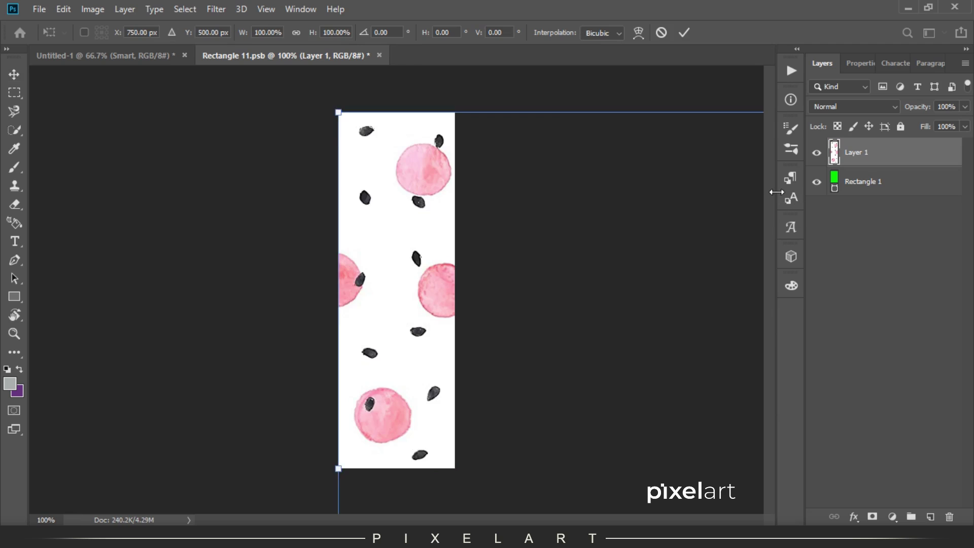
left_click_drag(584, 415, 534, 405)
key("ctrl+plus")
key("ctrl+plus")
left_click_drag(589, 294, 395, 291)
key("Return")
Move the pattern to cover the yellow strip and save its contents.
left_click(376, 55)
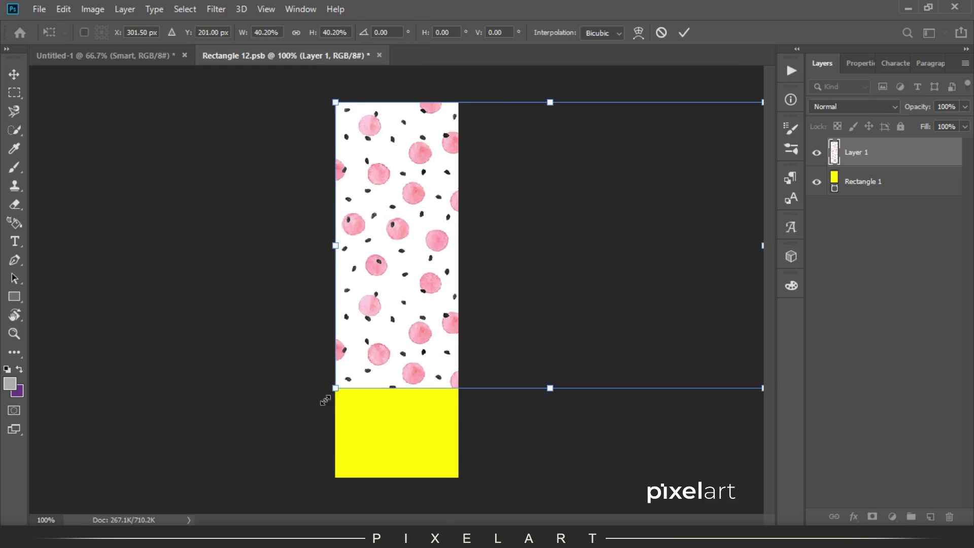
left_click_drag(470, 418, 403, 330)
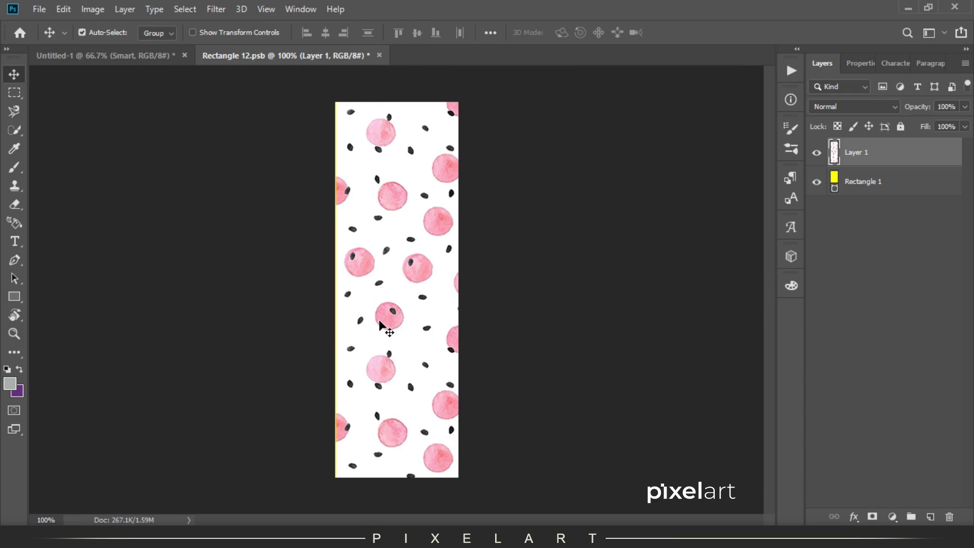
left_click(39, 8)
left_click(68, 142)
left_click(96, 56)
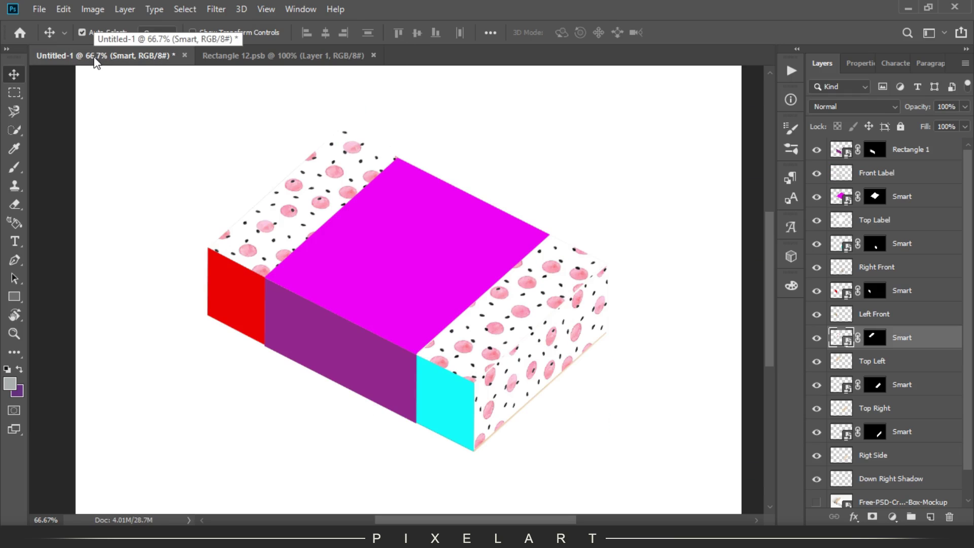
Shrink the pattern to fit the red end face's smart object and save it.
double_click(837, 288)
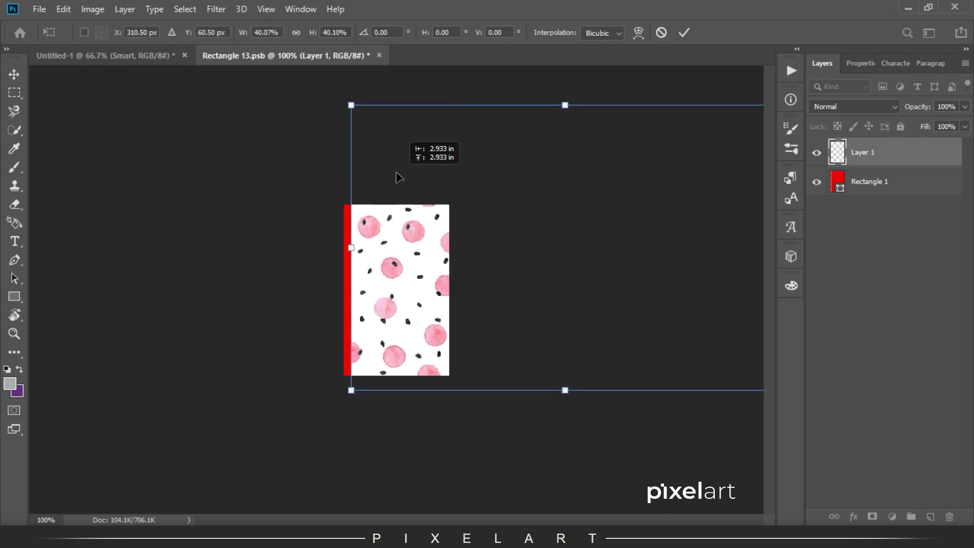
left_click_drag(572, 430, 320, 124)
key("Return")
left_click(39, 9)
left_click(50, 140)
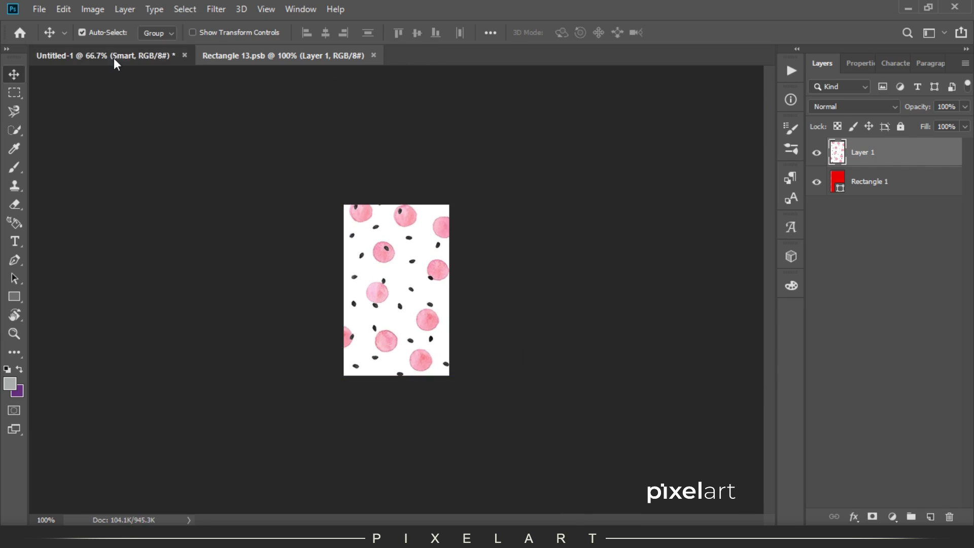
left_click(114, 58)
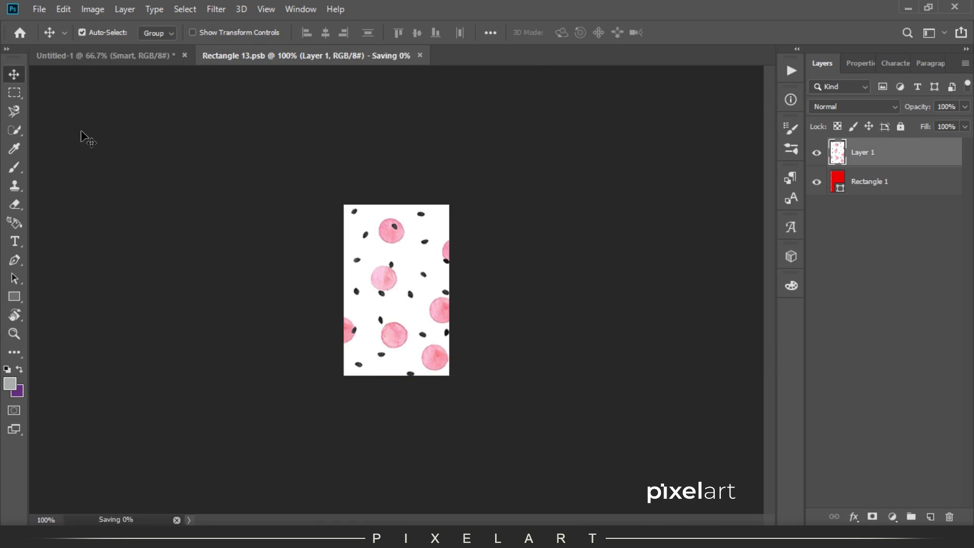
left_click(92, 58)
Paste and position the polka-dot pattern in the next side panel and save it.
double_click(834, 249)
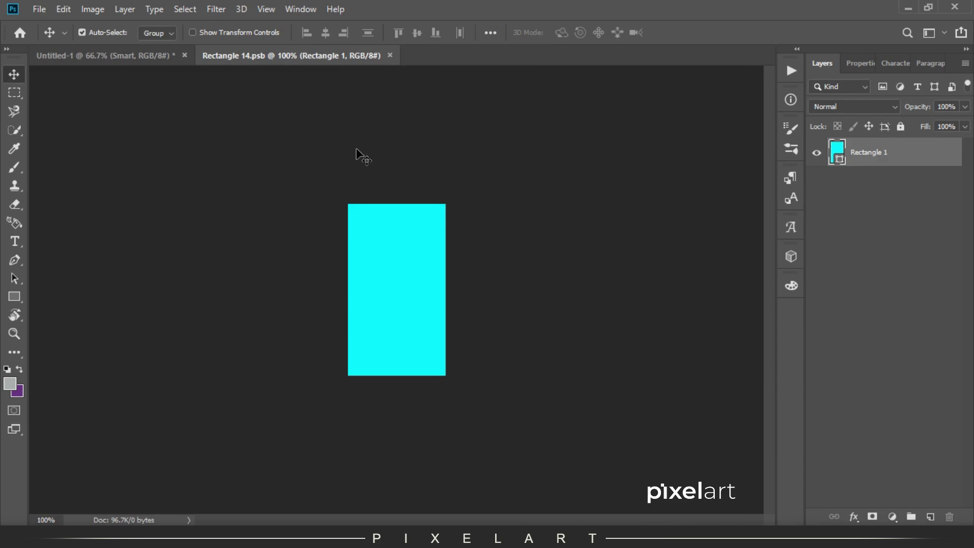
key("ctrl+v")
key("ctrl+t")
mouse_move(412, 114)
left_mouse_down()
mouse_move(429, 114)
mouse_move(495, 327)
mouse_move(436, 148)
left_mouse_up()
key("ctrl+minus")
key("Return")
left_click(39, 9)
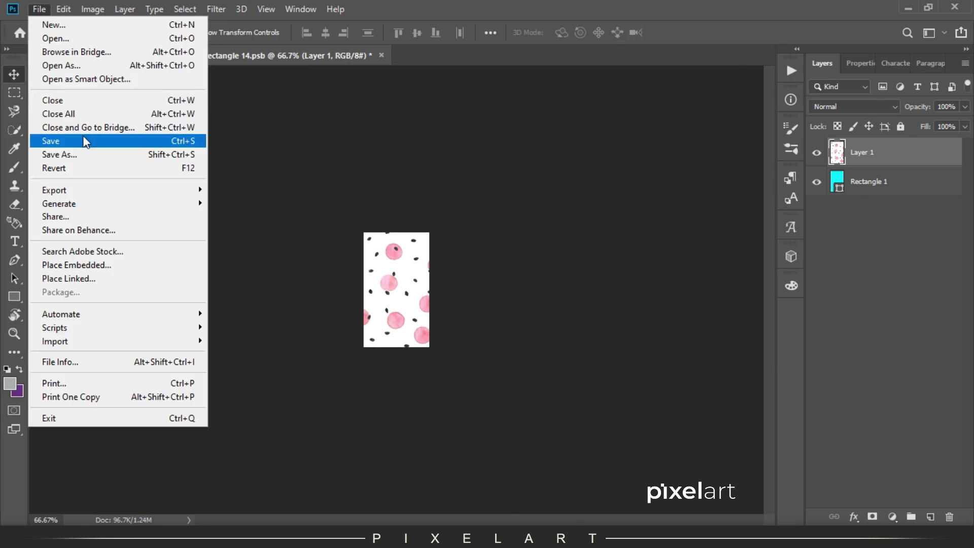
left_click(87, 139)
left_click(96, 54)
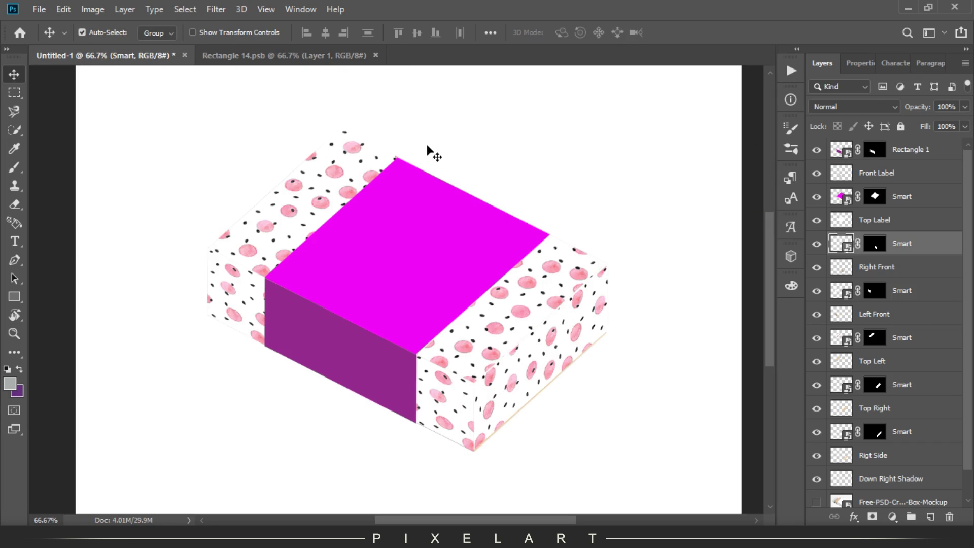
Set the polka-dot side layers to Darken blend mode and close the side panel document.
left_click(912, 388, "ctrl")
left_click(855, 106)
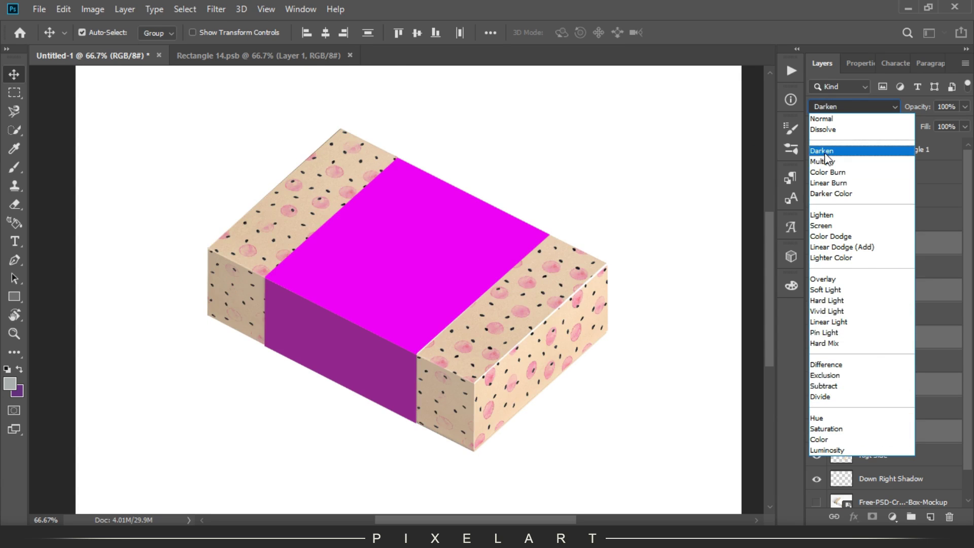
left_click(828, 179)
left_click(883, 176)
left_click(300, 53)
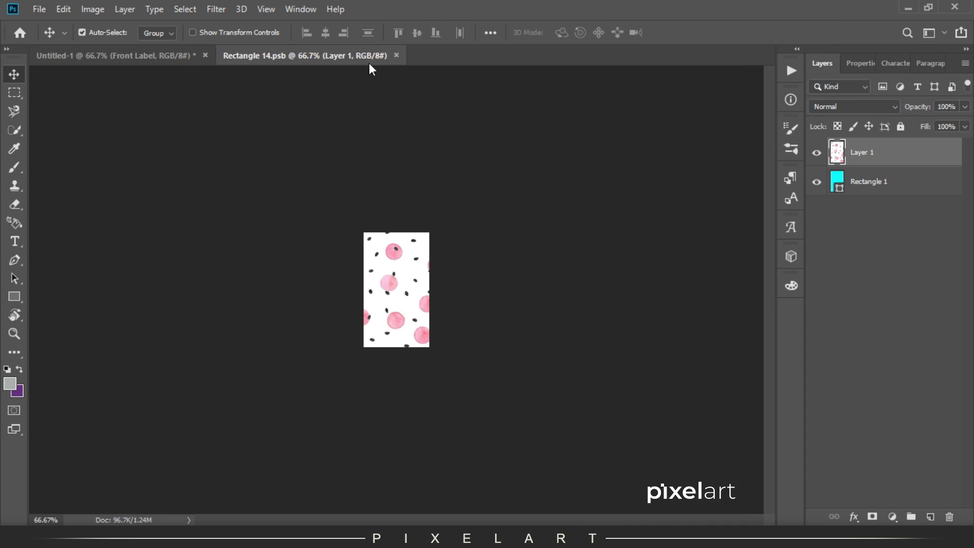
key("ctrl+w")
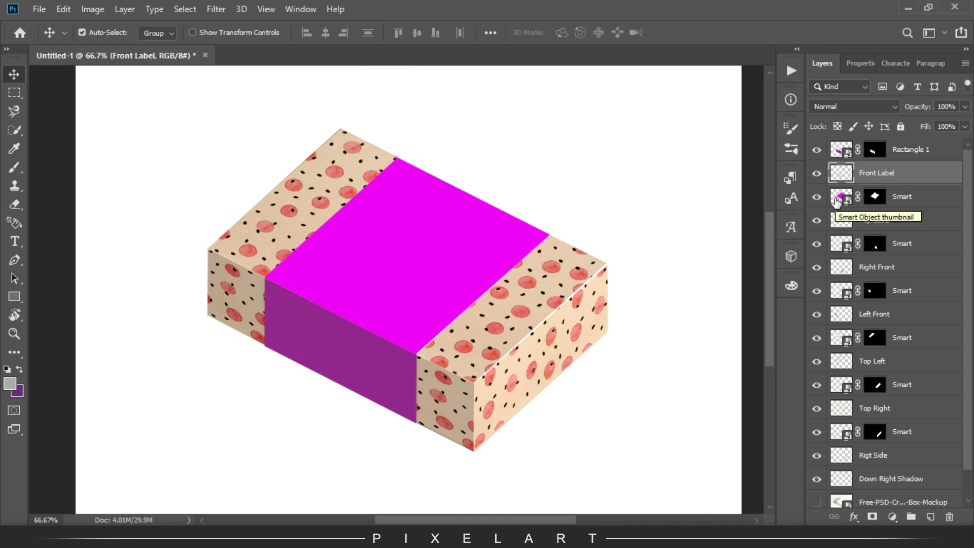
Open the top band smart object, paste the gold stripe image, and enlarge it to fill.
double_click(836, 199)
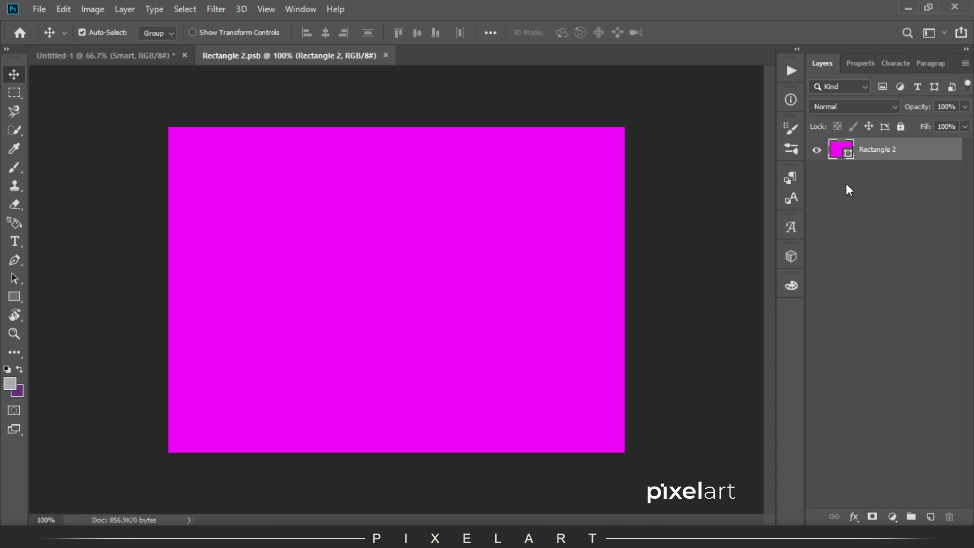
key("ctrl+v")
left_click_drag(620, 135, 640, 124)
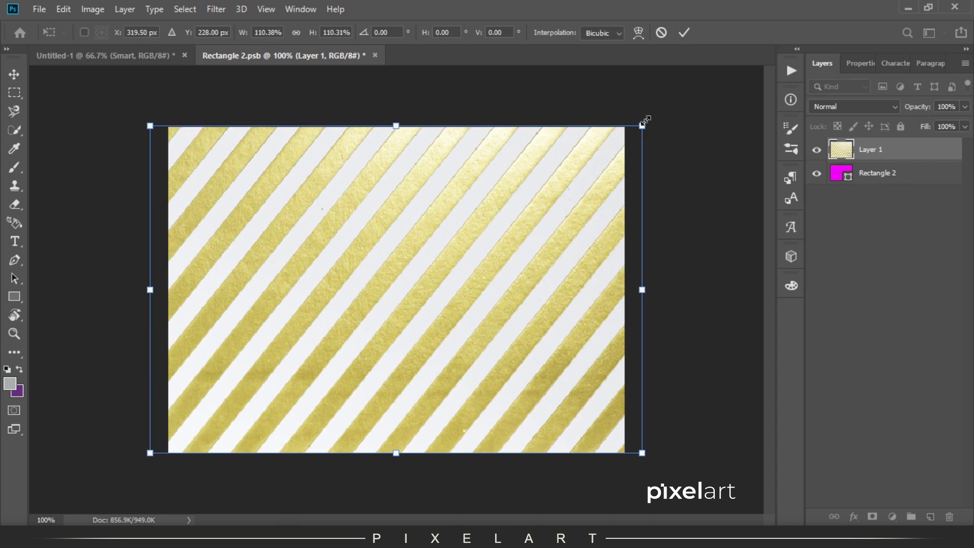
Commit the stripe image size and save the top band document.
key("Return")
left_click(39, 9)
left_click(54, 139)
left_click(96, 57)
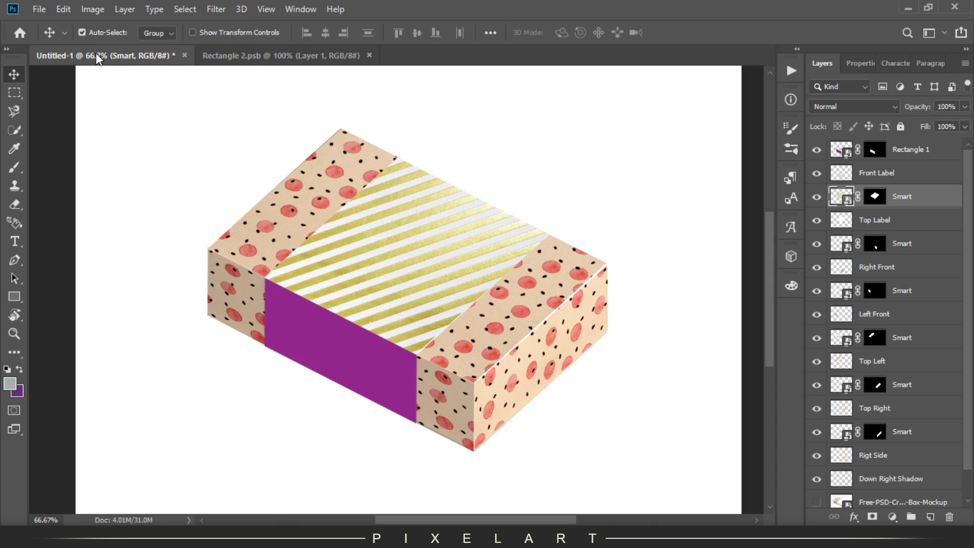
Hide the stripes and fill the top band rectangle with red.
left_click(293, 52)
left_click(816, 150)
key("i")
left_click(17, 391)
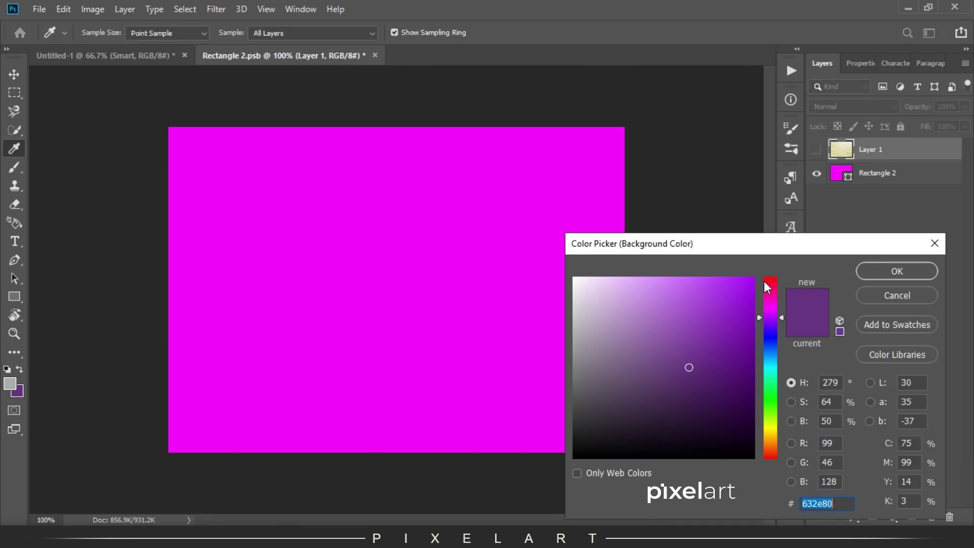
key("Return")
left_click(878, 173)
key("ctrl+BackSpace")
Show the stripes again, set their blend mode to Linear Burn, and save.
left_click(817, 150)
left_click(870, 149)
left_click(854, 106)
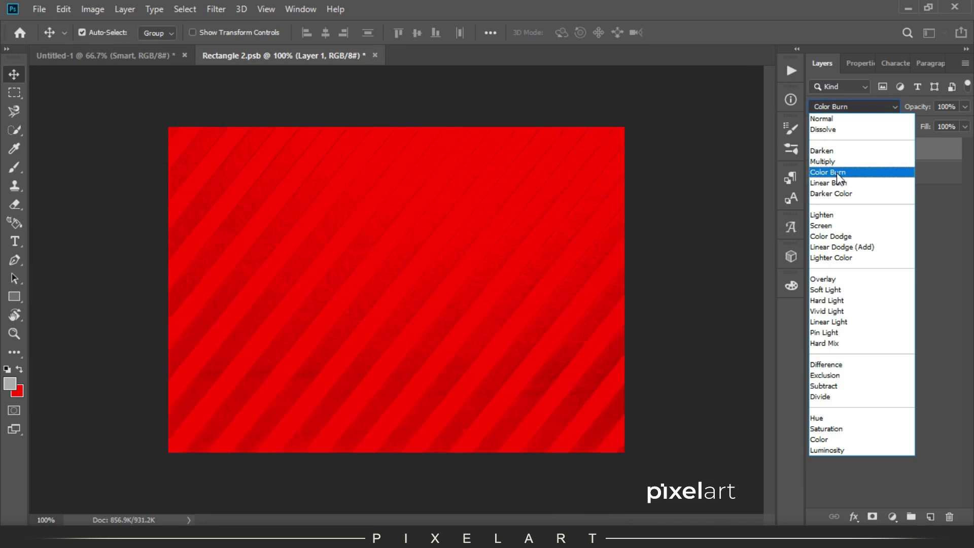
left_click(843, 182)
left_click(39, 10)
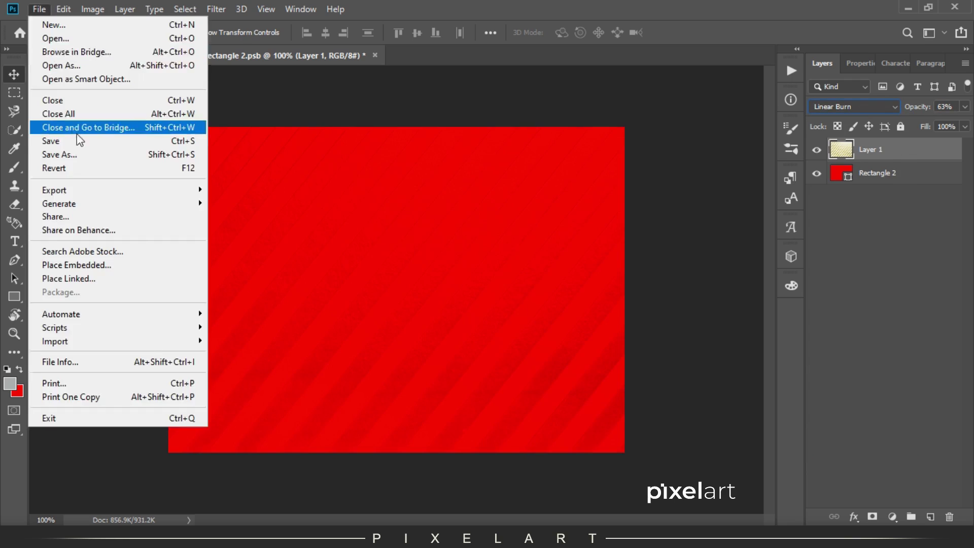
left_click(80, 139)
left_click(99, 55)
Re-commit the stripe transform, save, and check the red band on the mockup.
left_click(281, 56)
key("ctrl+t")
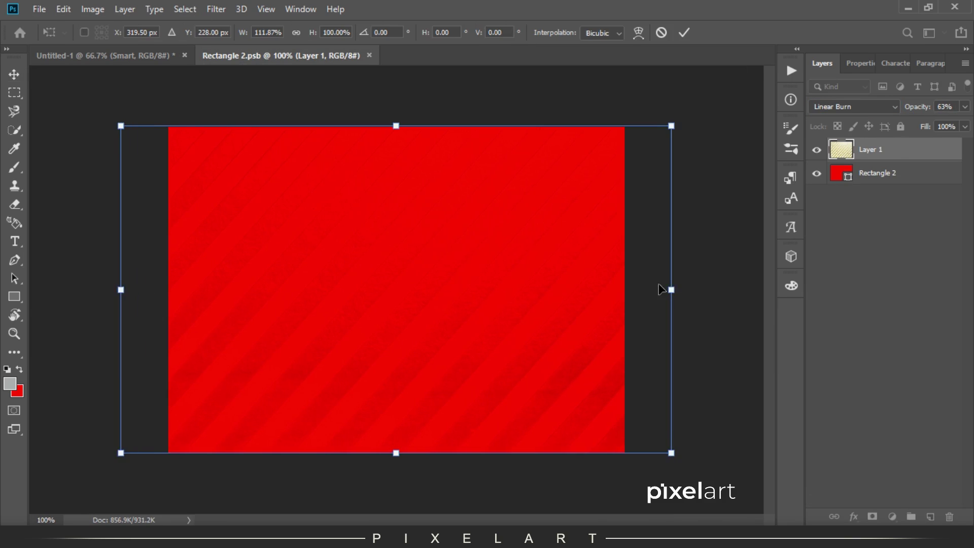
key("Return")
left_click(40, 9)
left_click(72, 141)
left_click(95, 57)
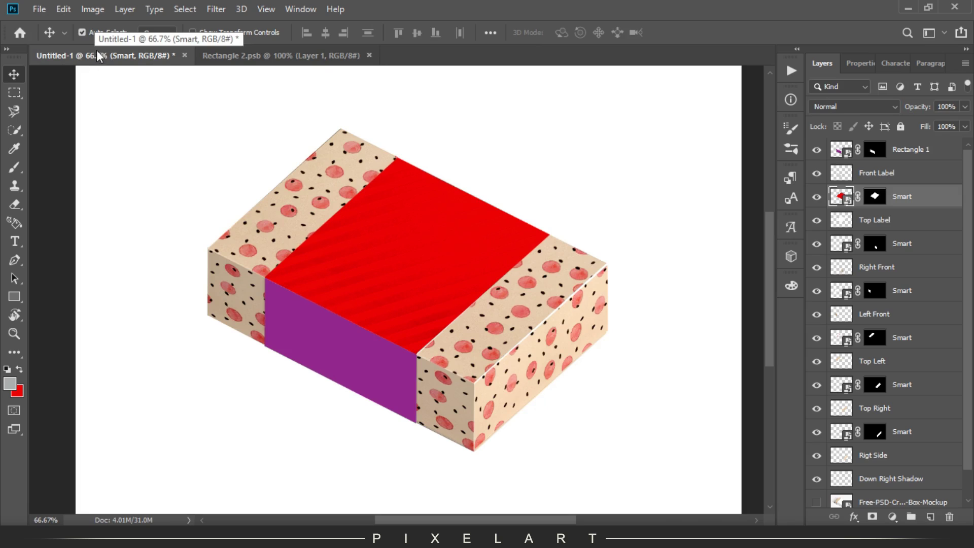
Fill the top band rectangle with white instead of red.
left_click(280, 55)
left_click(817, 173)
left_click(17, 391)
left_click(902, 257)
left_click(817, 173)
key("ctrl+BackSpace")
Lower the stripe layer opacity to about 30% and save the top band document.
left_click(888, 149)
left_click_drag(918, 107, 890, 107)
left_click(39, 9)
left_click(76, 142)
left_click(105, 53)
Confirm the stripe transform and save the top band document again.
left_click(281, 55)
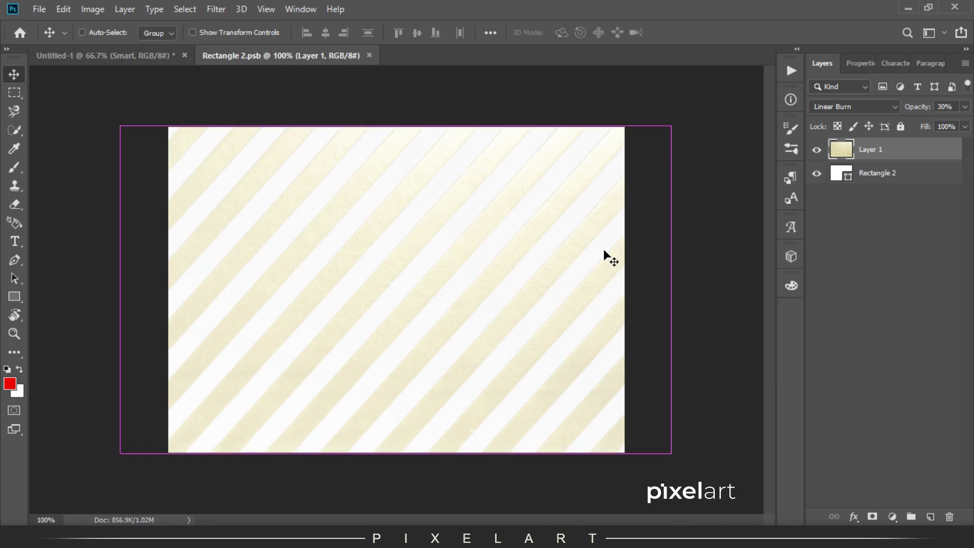
key("ctrl+t")
key("Return")
left_click(39, 10)
left_click(77, 141)
left_click(96, 55)
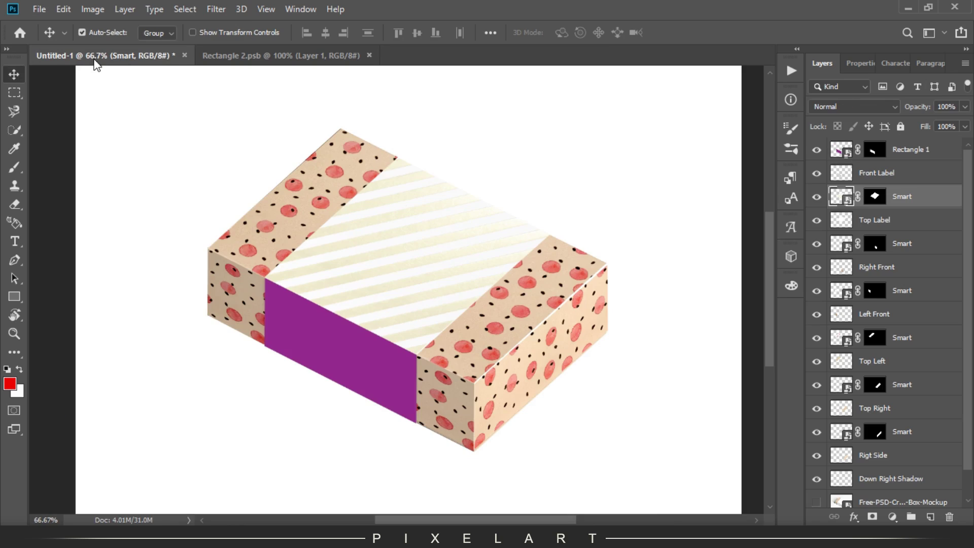
double_click(853, 150)
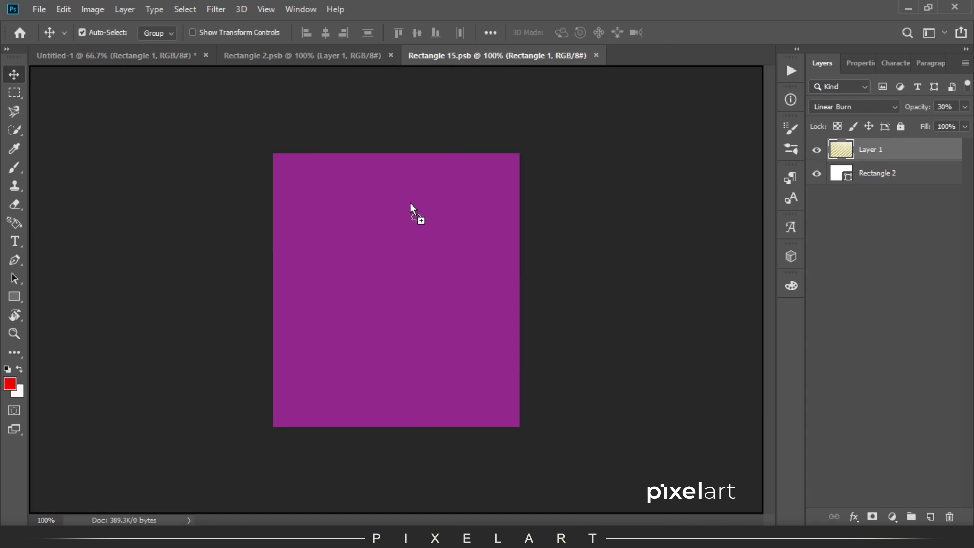
Place the faded stripes over the front band, fill its rectangle white, and save.
key("ctrl+t")
left_click_drag(474, 186, 498, 219)
key("Return")
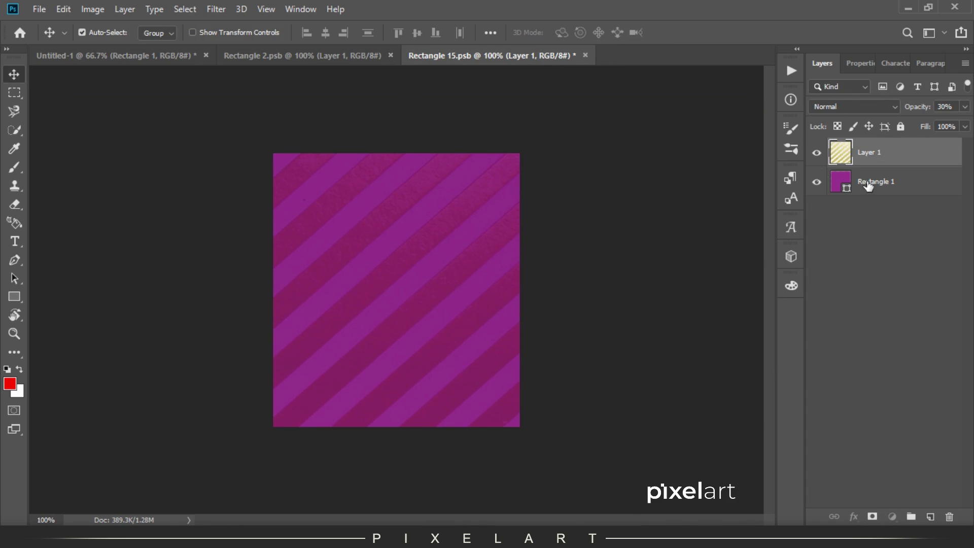
left_click(873, 181)
key("ctrl+BackSpace")
left_click(39, 9)
left_click(77, 139)
left_click(102, 55)
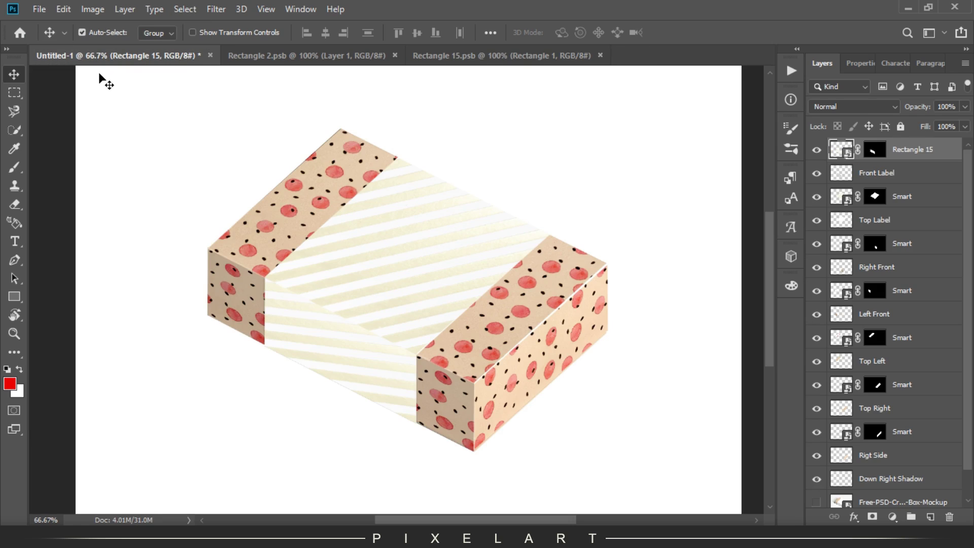
Stretch the stripes taller to cover the whole front band and save.
left_click(508, 55)
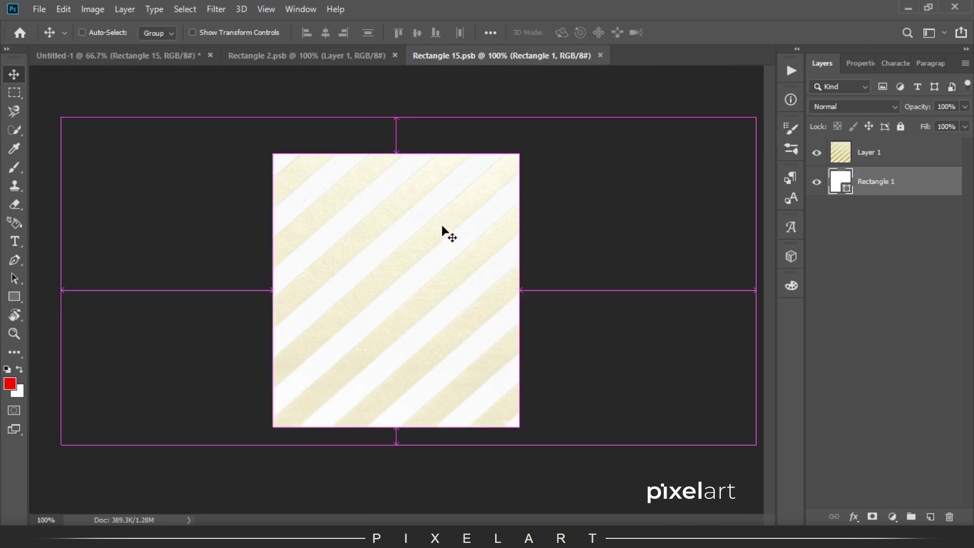
key("ctrl+t")
key("ctrl+minus")
left_click_drag(403, 208, 403, 151)
key("Return")
left_click(39, 10)
left_click(66, 142)
left_click(108, 53)
Save the front band document again and view the mockup at actual size.
left_click(457, 57)
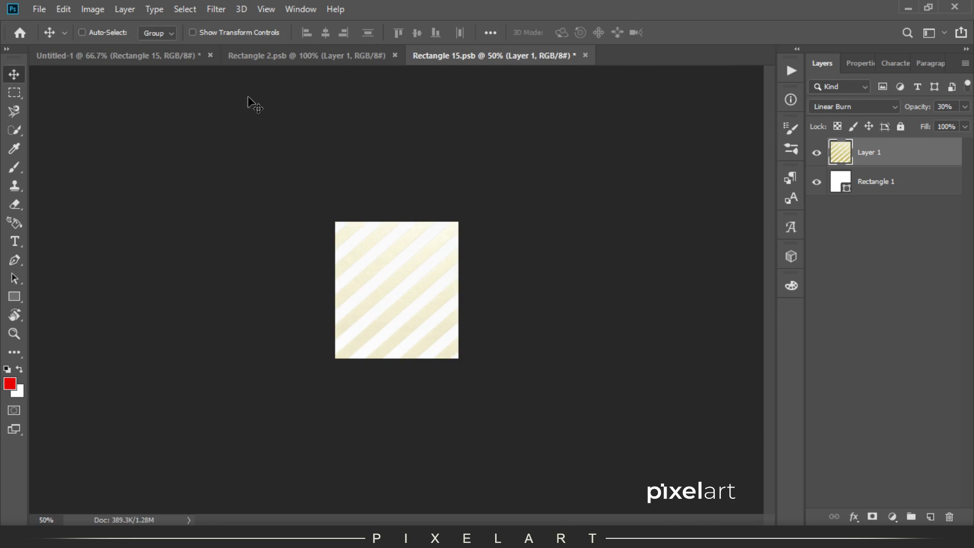
left_click(40, 10)
left_click(66, 142)
left_click(86, 59)
key("ctrl+1")
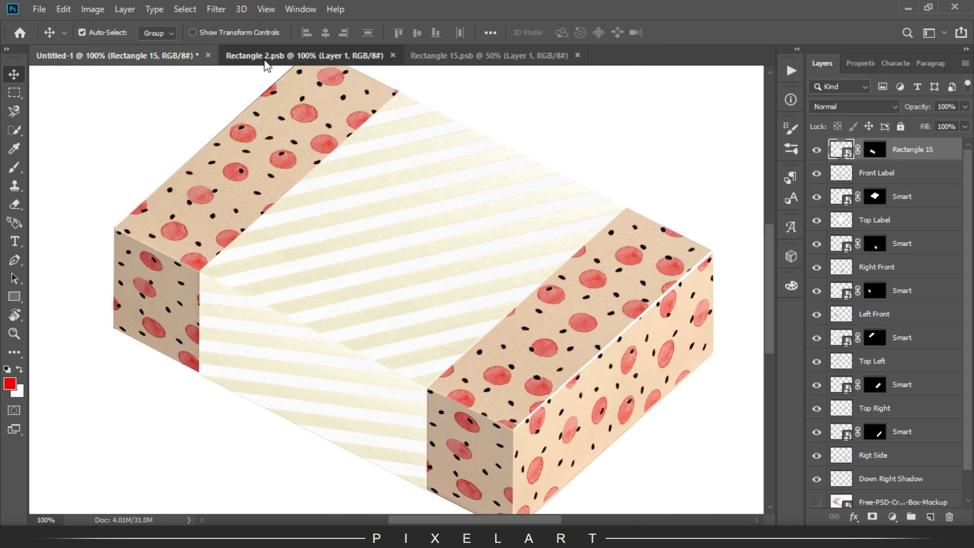
Add a text layer on the stripes and set it in Kunstler Script.
left_click(254, 56)
left_click(328, 253)
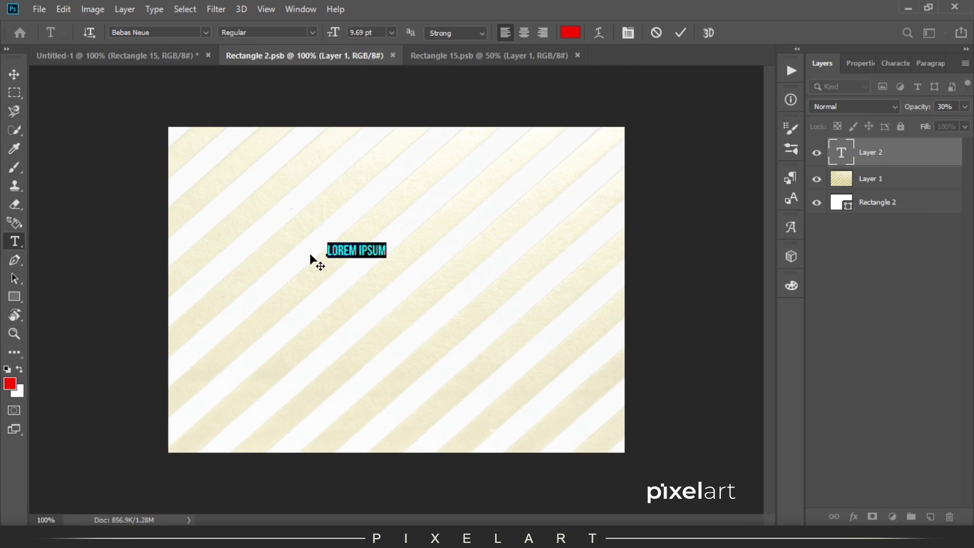
type("GIFT BOX")
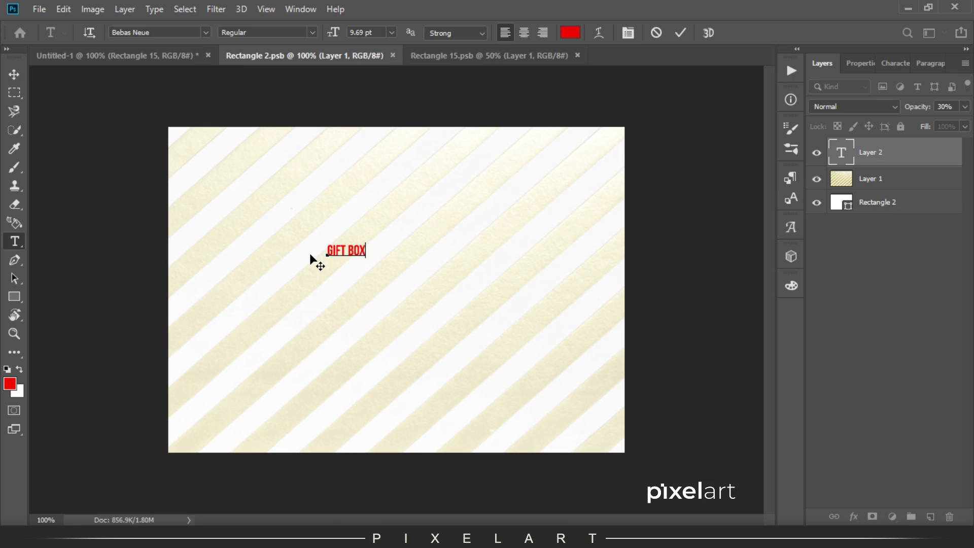
left_click(205, 32)
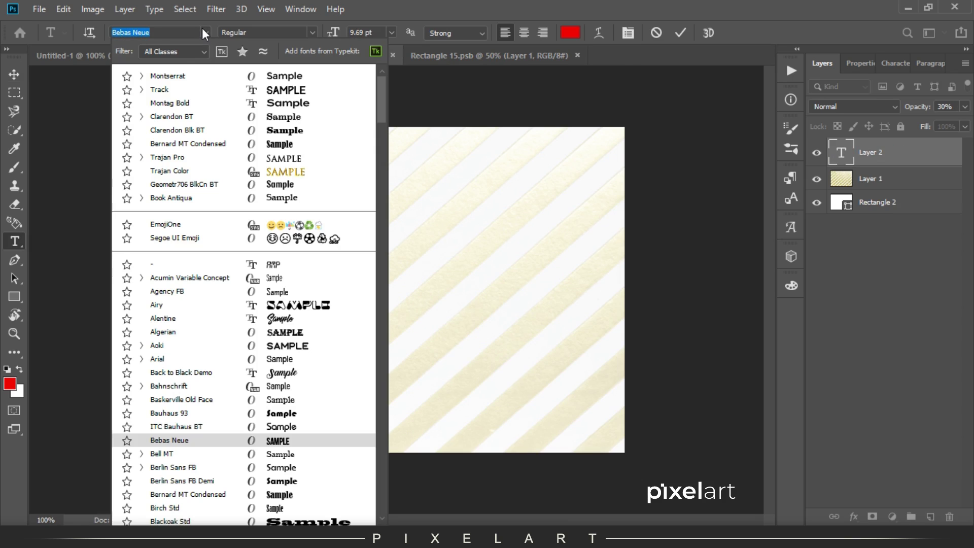
scroll(278, 434, "down", 2)
scroll(278, 434, "down", 3)
scroll(279, 431, "down", 1)
scroll(282, 426, "down", 3)
scroll(284, 417, "down", 4)
scroll(284, 417, "down", 2)
scroll(283, 416, "down", 5)
scroll(283, 415, "down", 4)
scroll(282, 415, "down", 1)
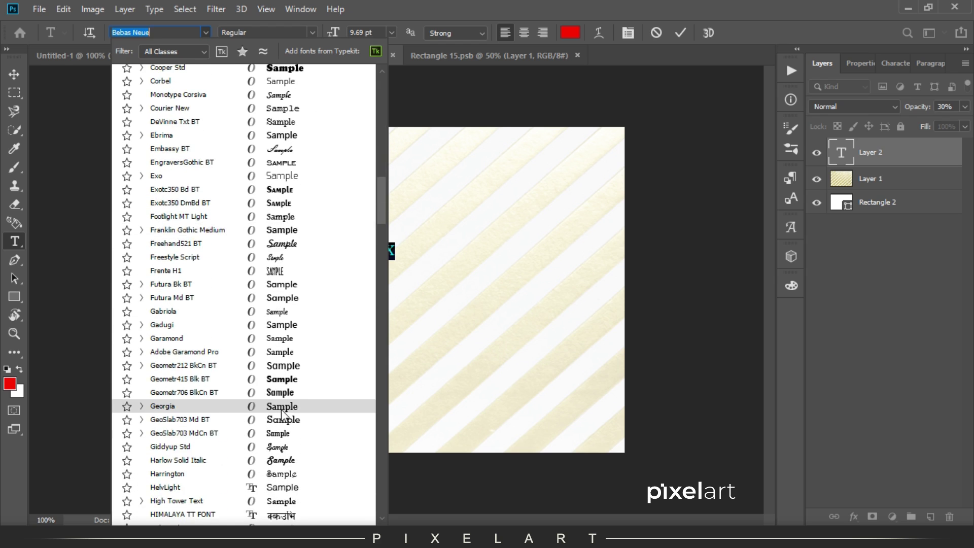
scroll(282, 417, "down", 2)
scroll(283, 420, "down", 5)
scroll(285, 424, "down", 1)
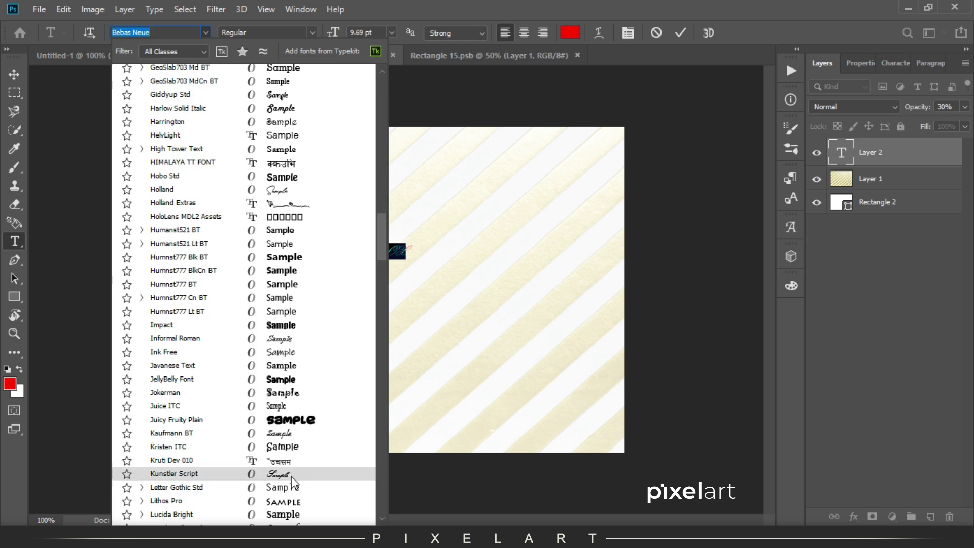
left_click(282, 474)
Try Alentine and Back to Black Demo, settle on a condensed serif, and enlarge Gift.
left_click(205, 33)
left_click(303, 233)
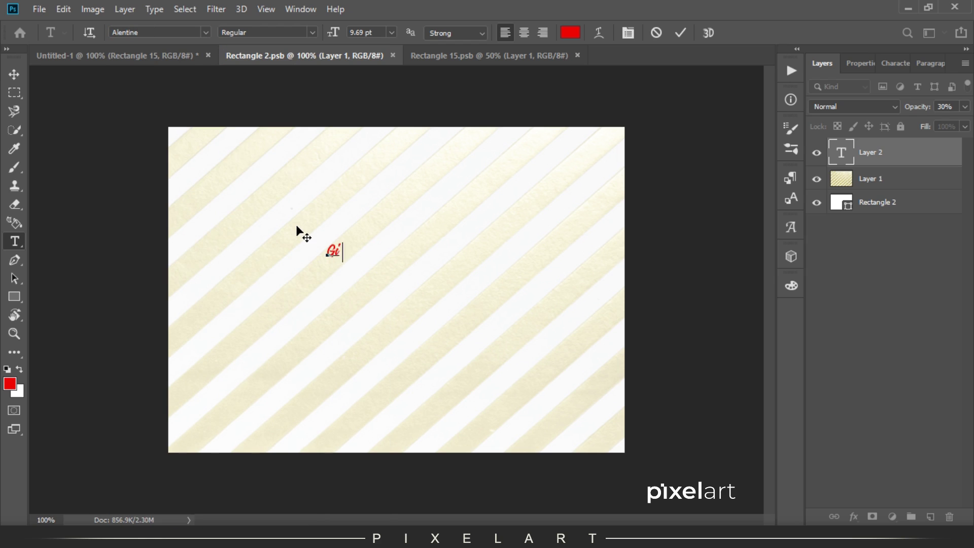
left_click_drag(361, 235, 479, 180)
key("ctrl+a")
left_click(205, 33)
left_click(307, 374)
left_click(205, 32)
scroll(267, 449, "down", 1)
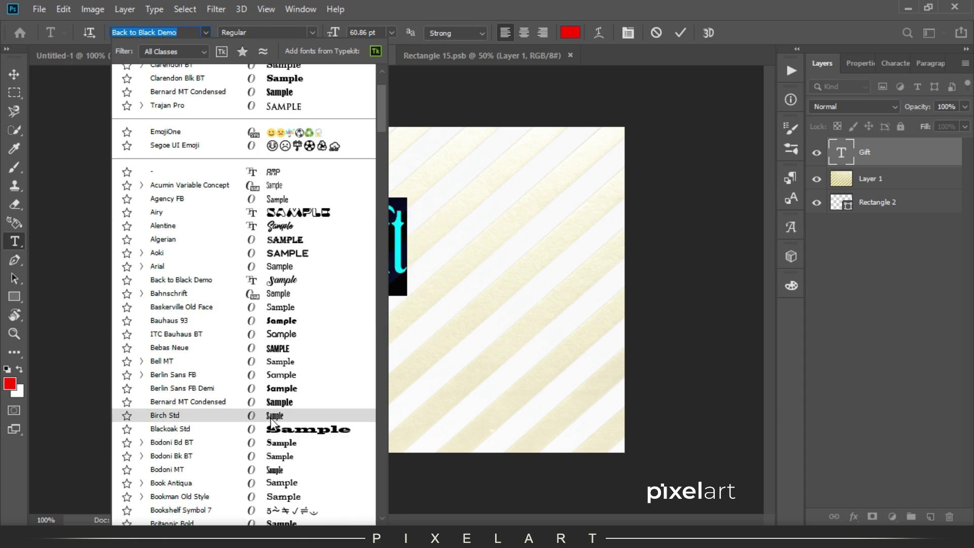
left_click(267, 457)
left_click(13, 74)
key("ctrl+t")
left_click_drag(447, 200, 478, 147)
Duplicate the Gift layer and retype the copy as BOX in Montserrat.
key("Return")
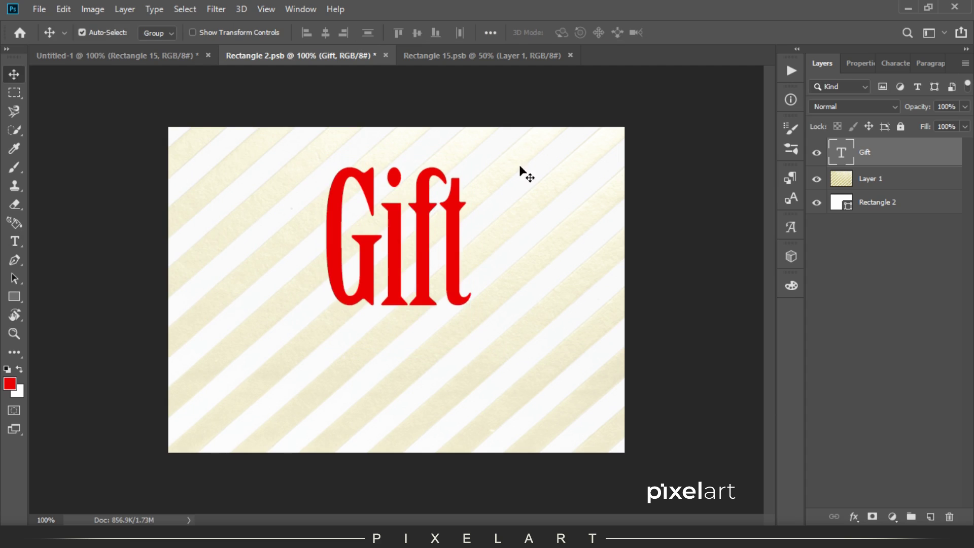
left_click_drag(396, 309, 396, 420)
double_click(396, 420)
left_click(205, 33)
left_click(185, 128)
type("BOO")
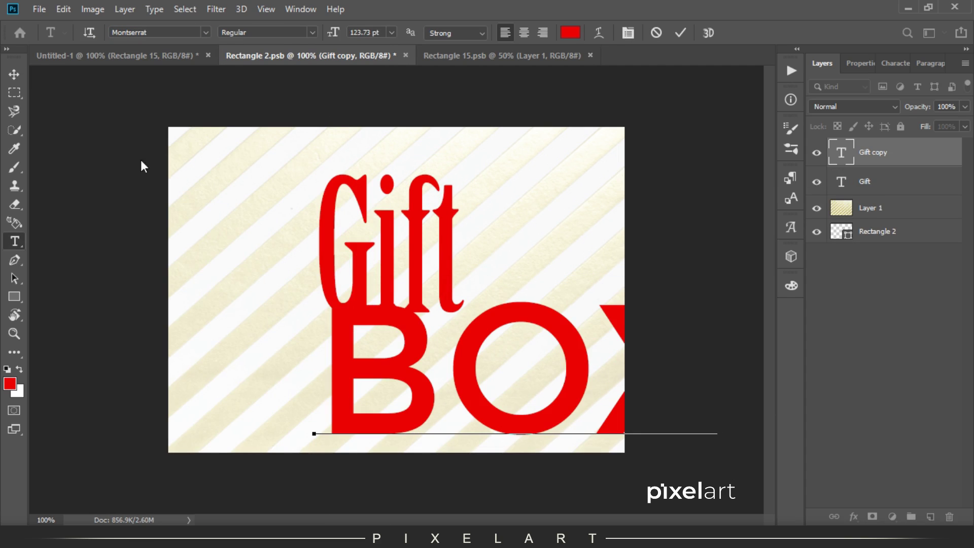
left_click(14, 148)
Recolour BOX dark grey and shrink it to sit under Gift.
left_click(107, 157)
key("v")
key("x")
key("ctrl+BackSpace")
key("ctrl+t")
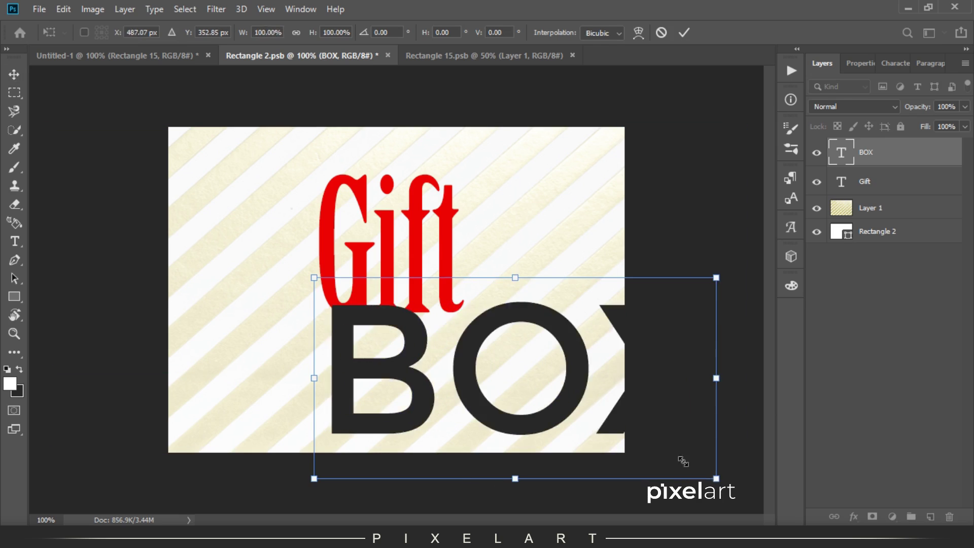
left_click_drag(710, 477, 455, 375)
key("Return")
Duplicate BOX, retype the copy as MOCKUP, and shrink it beneath BOX.
key("ctrl+j")
key("Down")
key("Return")
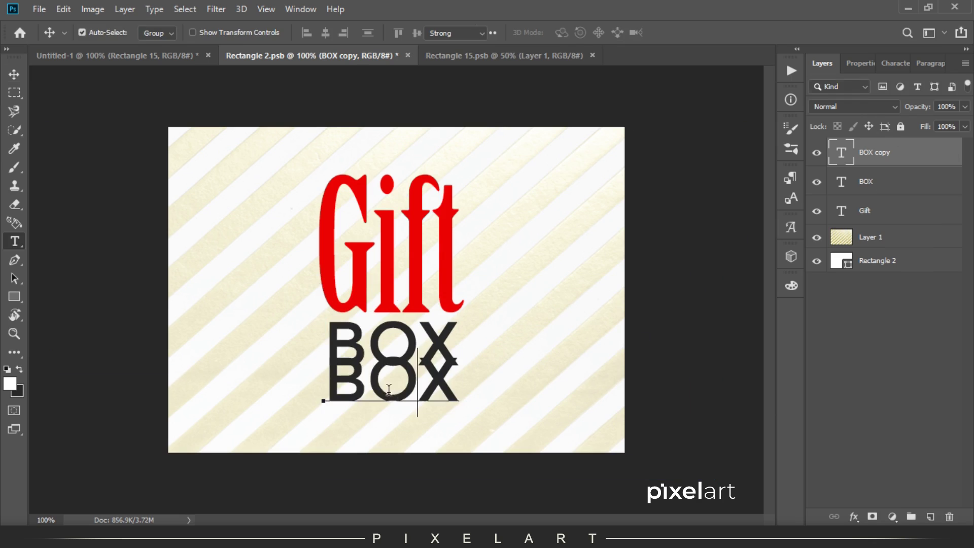
key("ctrl+a")
type("MO")
left_click(14, 74)
key("ctrl+t")
left_click_drag(616, 402, 459, 411)
key("Return")
Scale the Gift, BOX and MOCKUP text layers down together.
left_click(837, 218, "shift")
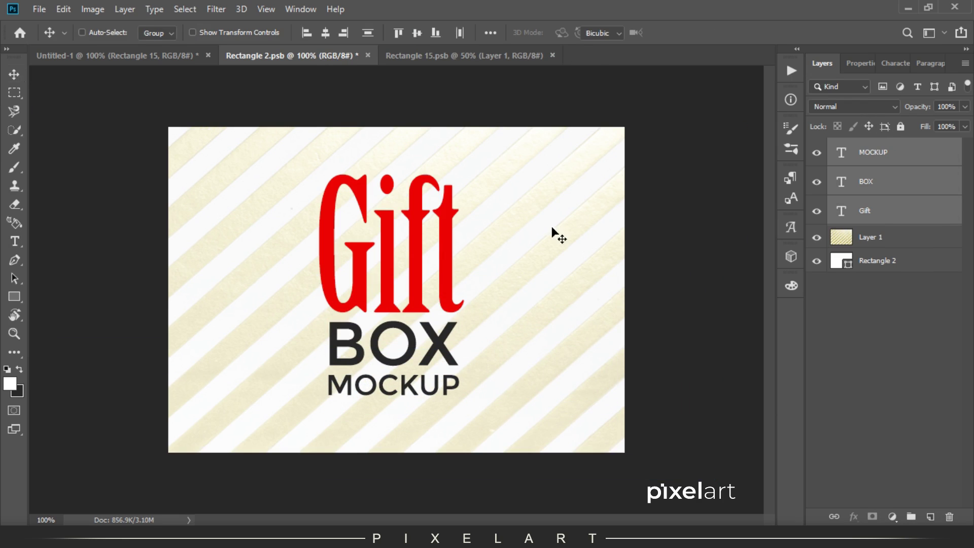
key("ctrl+t")
left_click_drag(392, 167, 391, 190)
key("Return")
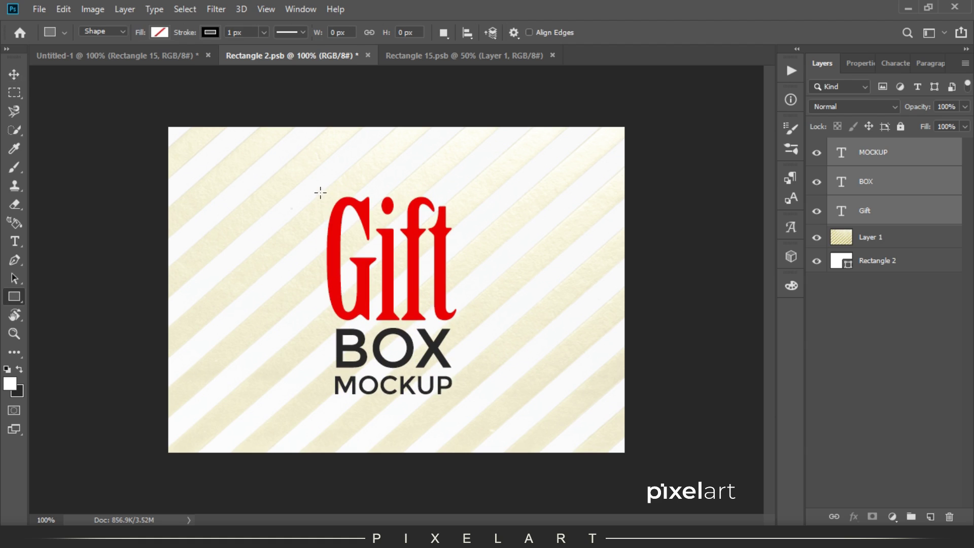
Draw a rectangle around the logo with a red 5 px outline.
left_click_drag(458, 403, 462, 403)
left_click(845, 152)
left_click(842, 224)
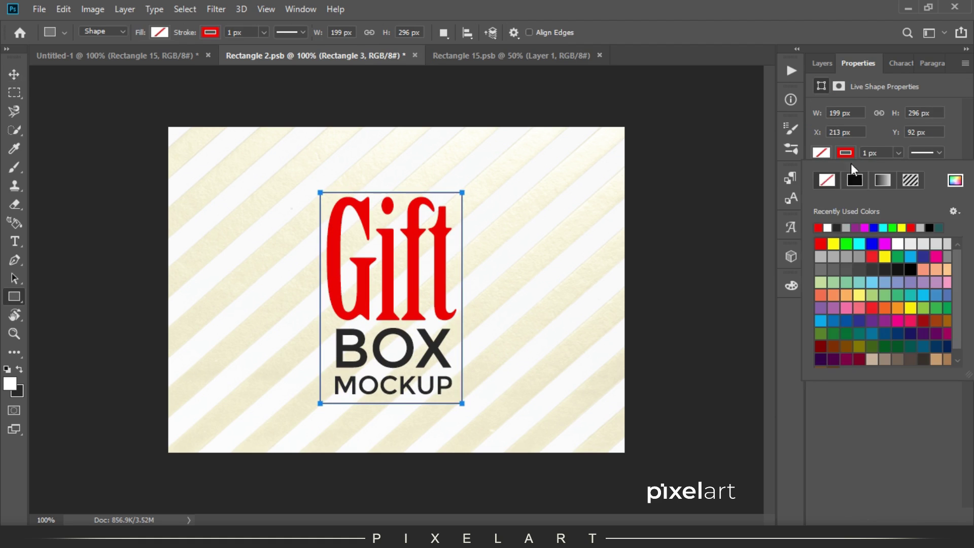
double_click(878, 152)
type("5")
left_click(14, 75)
Enlarge the red frame around the top label's logo, nudge both up, and save.
key("ctrl+t")
left_click_drag(461, 193, 472, 186)
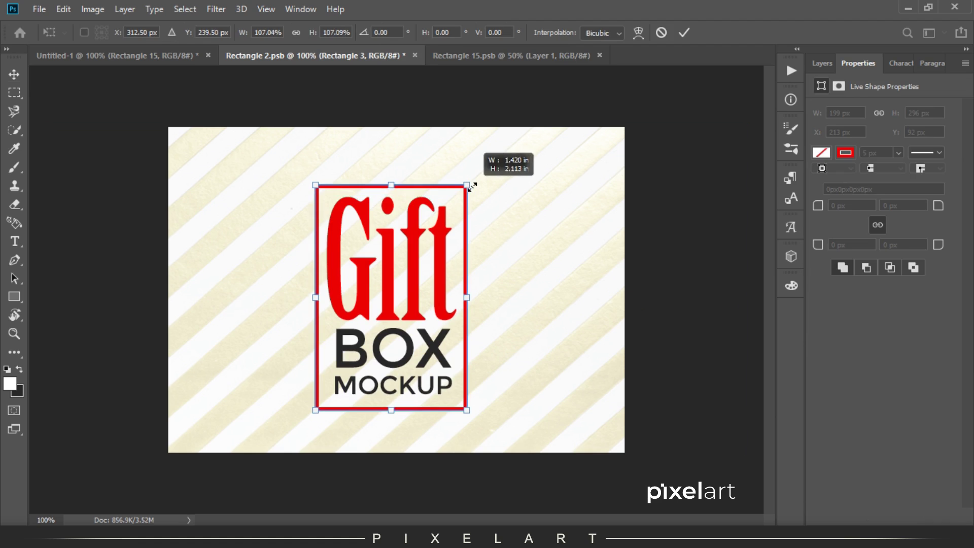
left_click(823, 63)
left_click(879, 223, "shift")
key("Up")
key("Up")
key("Up")
left_click(40, 9)
left_click(56, 139)
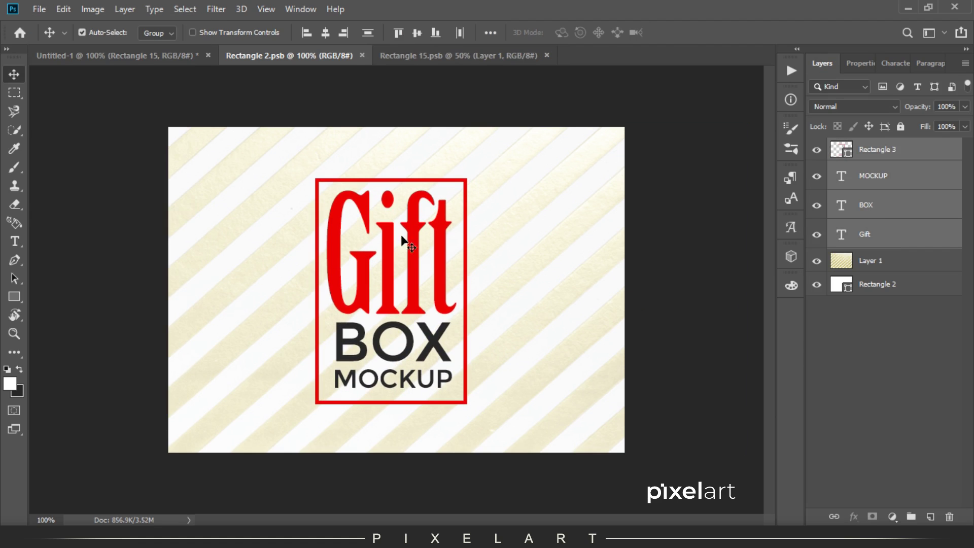
On the square label, squash the red frame into a wide box.
key("ctrl+Tab")
key("ctrl+plus")
key("ctrl+plus")
key("ctrl+t")
key("Escape")
left_click(450, 264, "ctrl")
key("ctrl+t")
left_click_drag(397, 194, 397, 219)
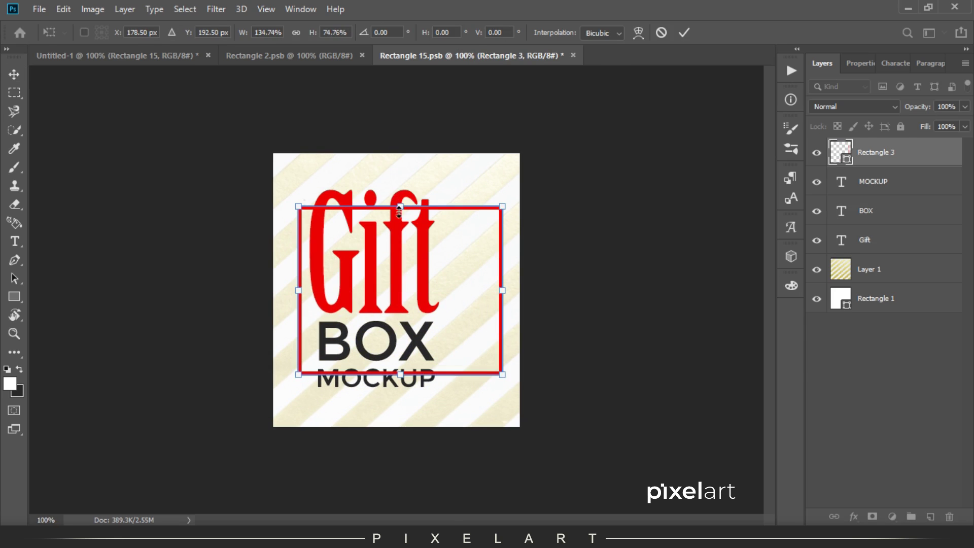
key("Return")
Shrink the Gift title and move it lower left.
left_click(892, 242)
key("ctrl+t")
left_click_drag(439, 190, 409, 233)
key("Return")
Reshape the red frame wider and shorter around the title.
left_click(887, 162)
key("ctrl+plus")
key("ctrl+t")
left_click_drag(200, 291, 180, 291)
left_click_drag(395, 124, 395, 153)
left_click_drag(395, 426, 395, 411)
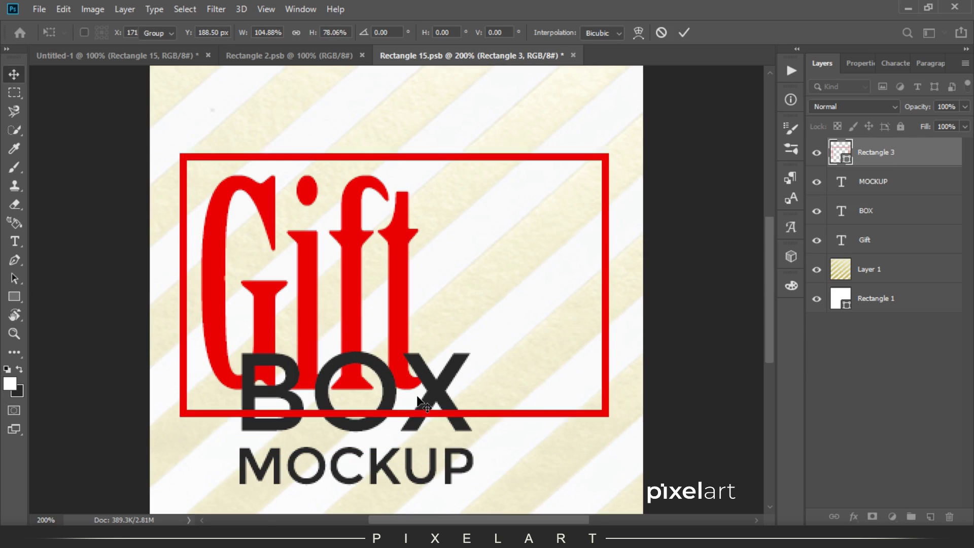
key("Return")
Shrink BOX and MOCKUP, place them beside Gift, and save the square label.
left_click(868, 211)
left_click(873, 181, "shift")
key("ctrl+t")
mouse_move(421, 366)
left_mouse_down()
mouse_move(580, 240)
mouse_move(599, 244)
left_mouse_up()
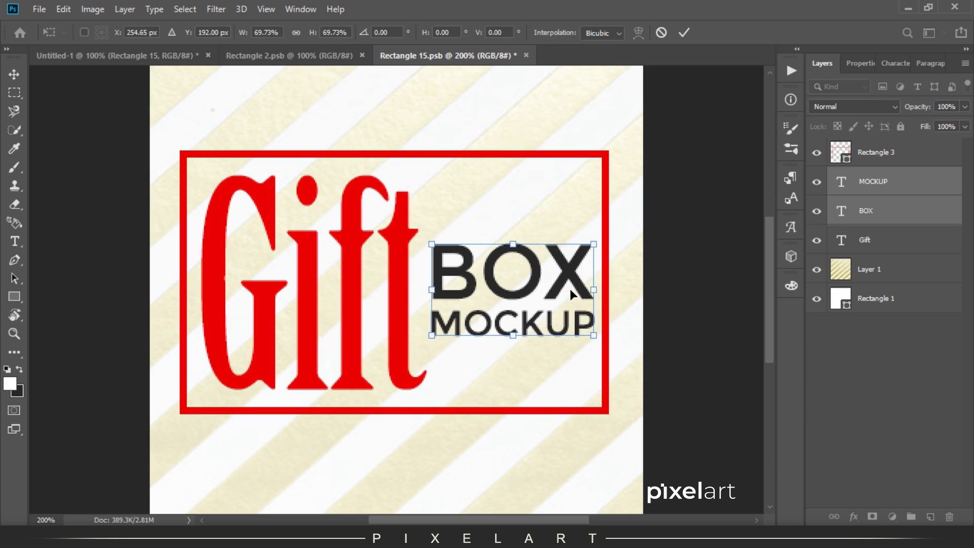
key("Return")
key("ctrl+minus")
key("ctrl+minus")
left_click(39, 9)
left_click(83, 148)
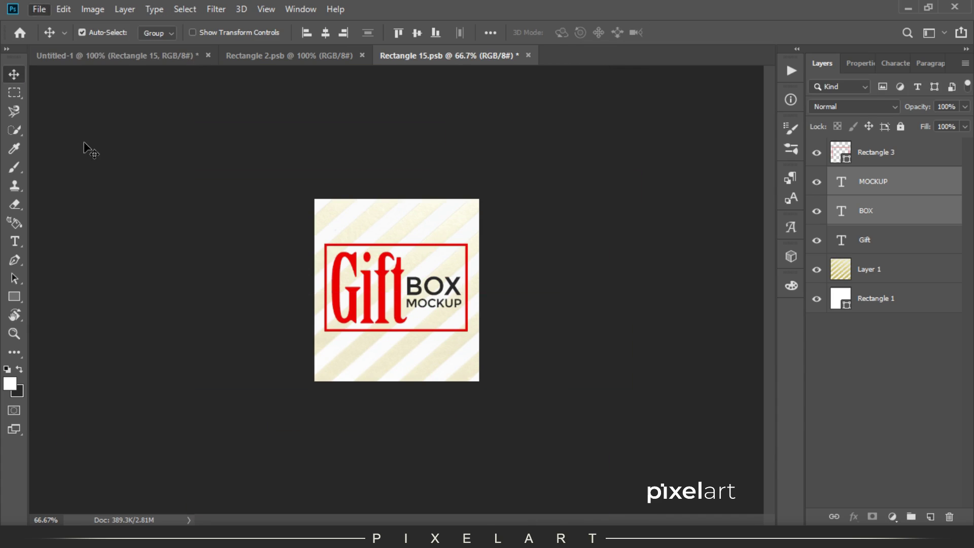
left_click(147, 61)
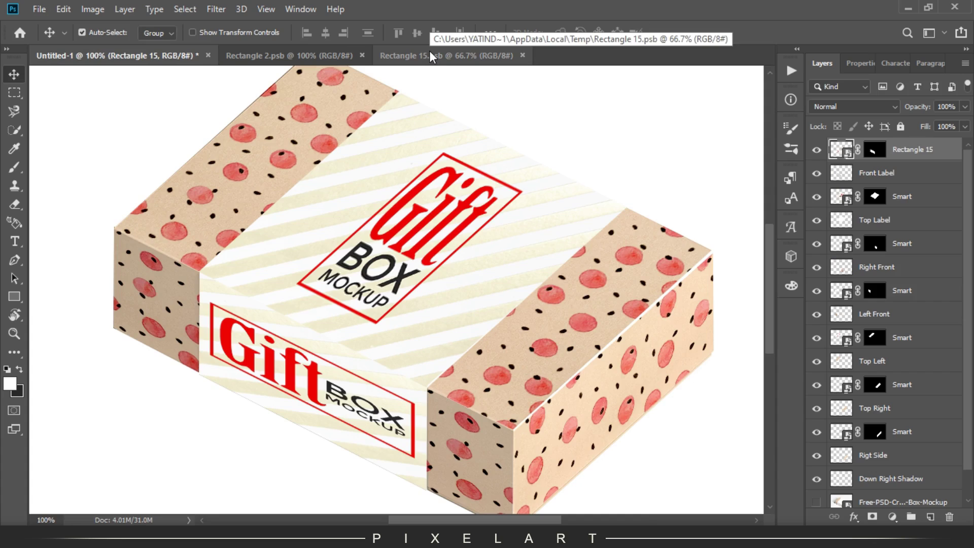
Shrink the framed logo slightly on the square label and save it.
left_click(429, 51)
key("ctrl+t")
left_click_drag(431, 259, 430, 267)
key("Return")
left_click(39, 9)
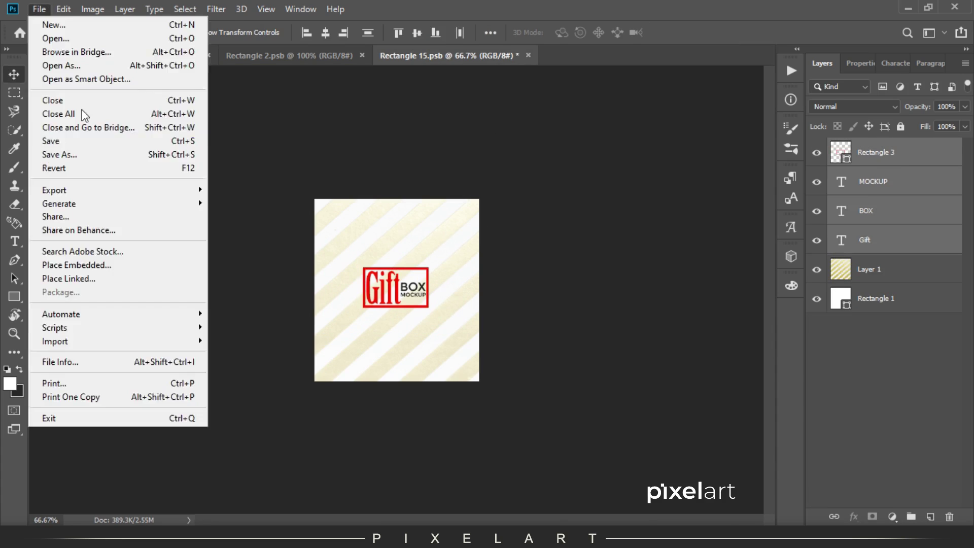
left_click(83, 140)
left_click(114, 56)
Set the Gift title to Montserrat in all capitals.
left_click(447, 55)
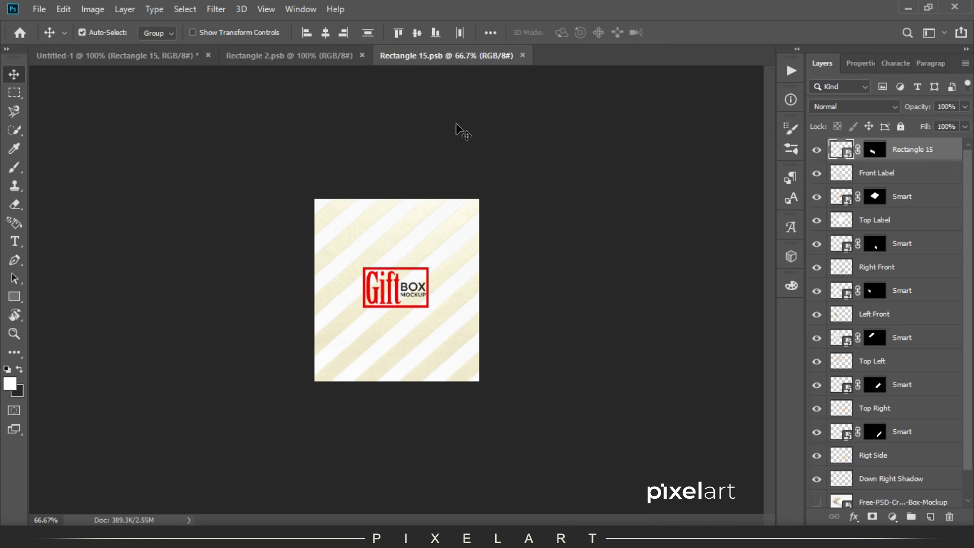
left_click_drag(457, 278, 611, 224)
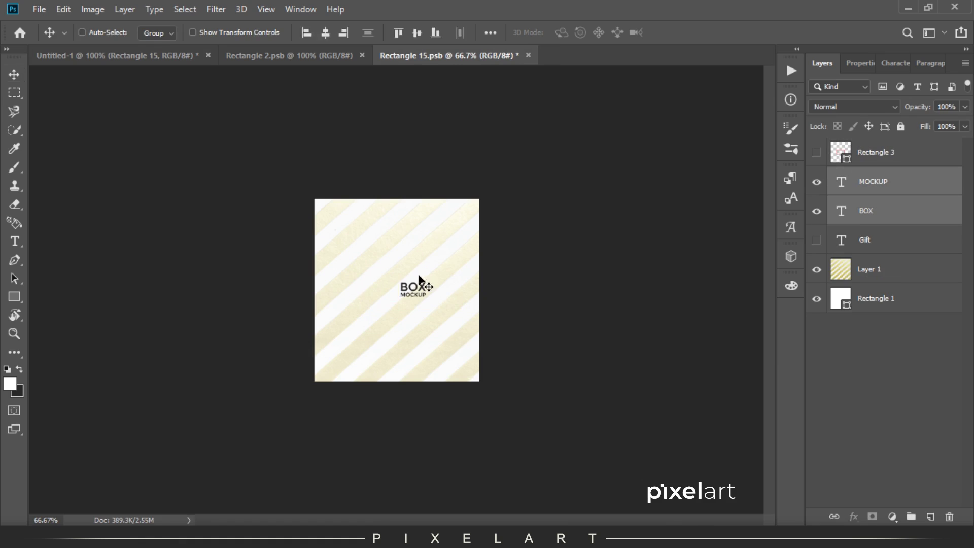
left_click(821, 237)
left_click(870, 246)
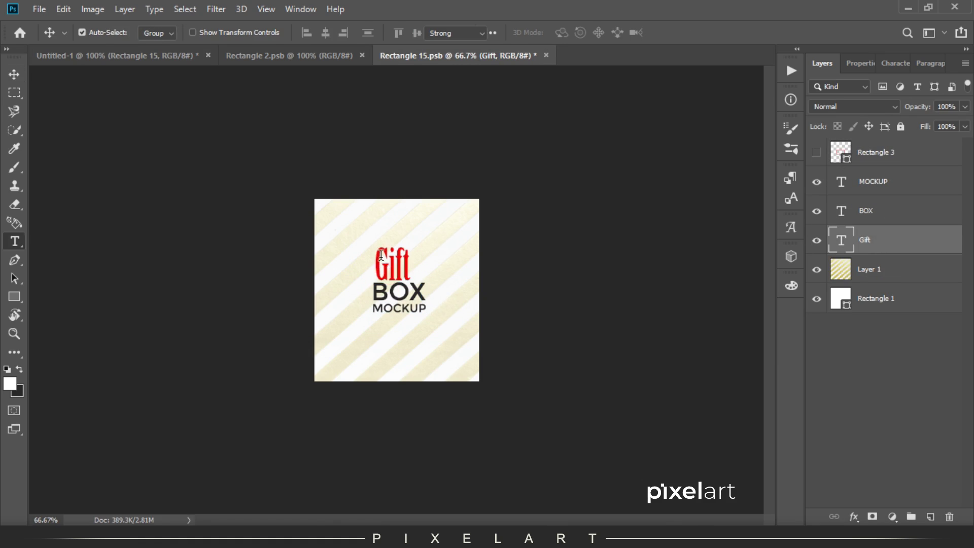
left_click(152, 32)
left_click(213, 87)
left_click(895, 63)
left_click(870, 167)
Scale GIFT to match BOX's width, shrink the whole title block, and save.
key("ctrl+t")
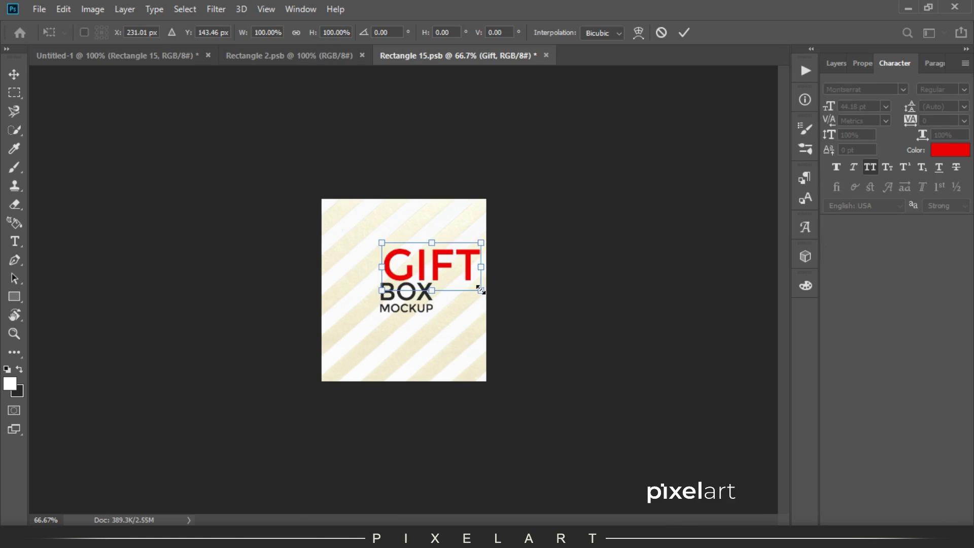
left_click_drag(464, 283, 424, 263)
key("Return")
left_click(837, 63)
left_click(884, 181, "shift")
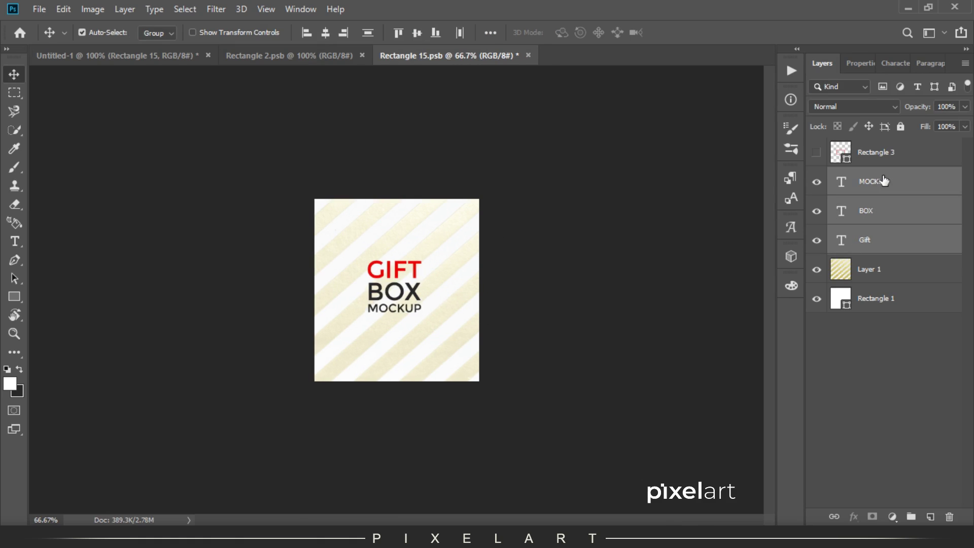
key("ctrl+t")
left_click_drag(424, 322, 419, 316)
key("Return")
left_click(39, 9)
left_click(91, 145)
Show the red frame around the title again, resize it, and save.
left_click(894, 183)
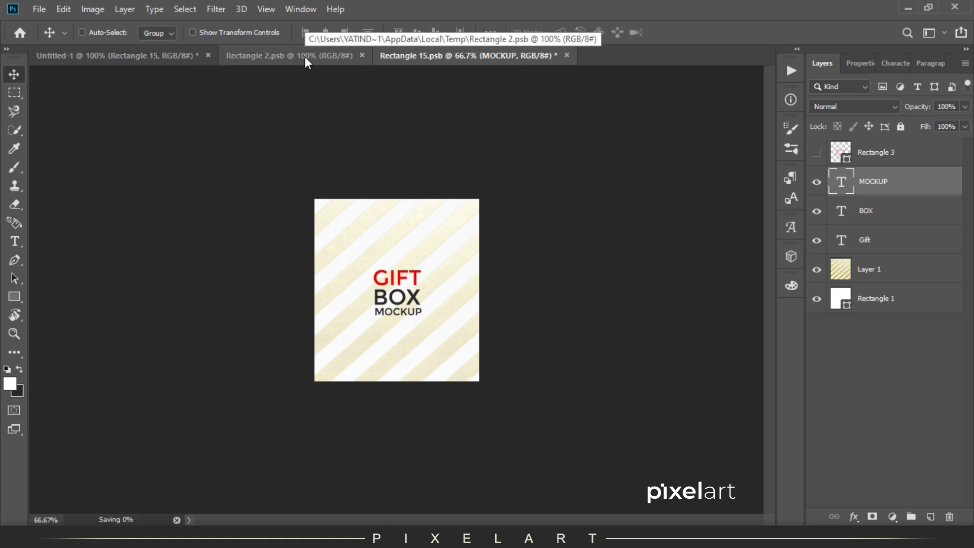
left_click(304, 56)
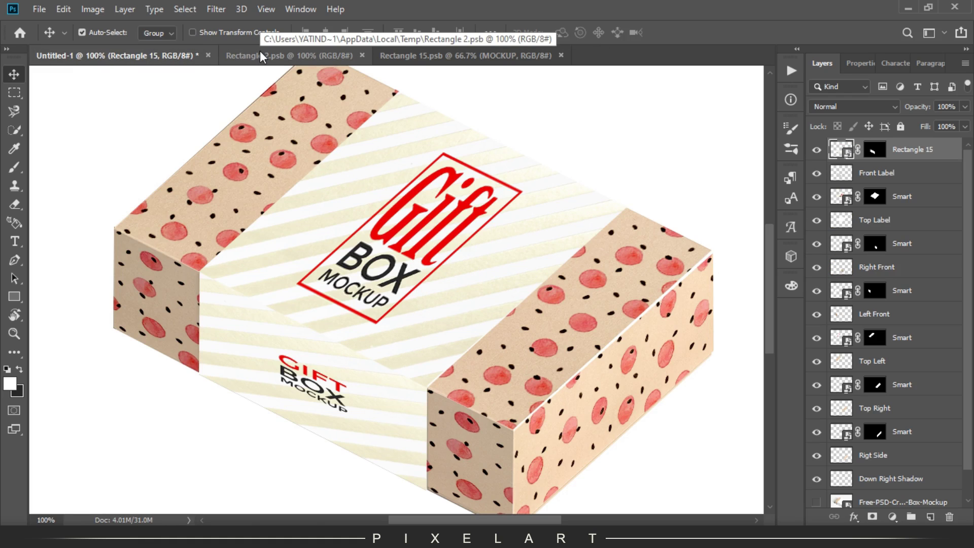
left_click(816, 157)
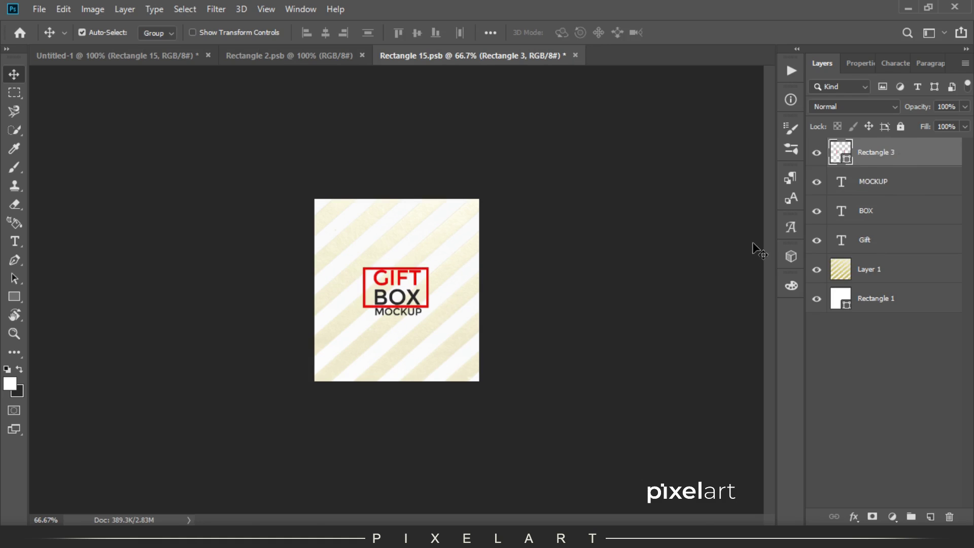
key("ctrl+1")
key("ctrl+t")
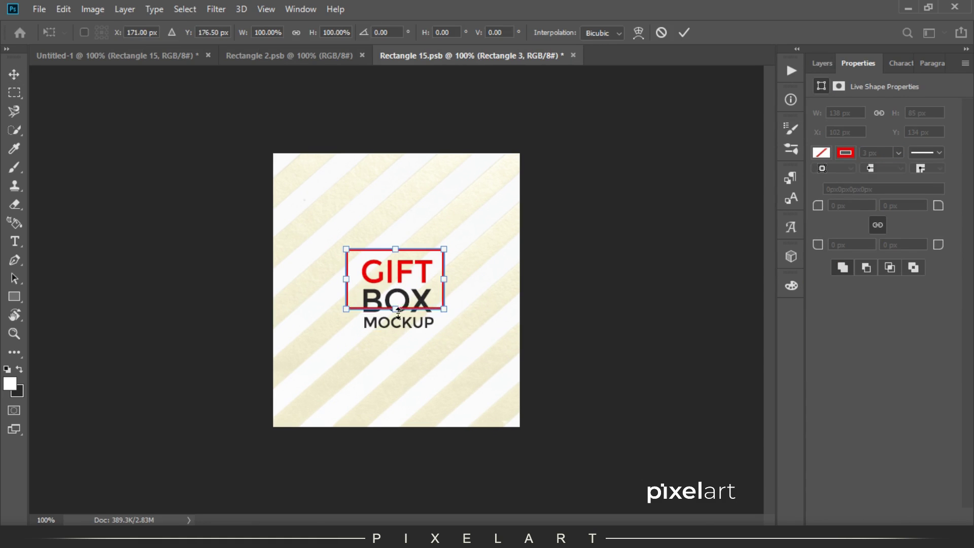
key("Return")
left_click(39, 9)
left_click(51, 127)
Widen the top label's red frame and save.
left_click(289, 56)
key("ctrl+t")
left_click_drag(468, 291, 506, 296)
key("Return")
left_click(39, 9)
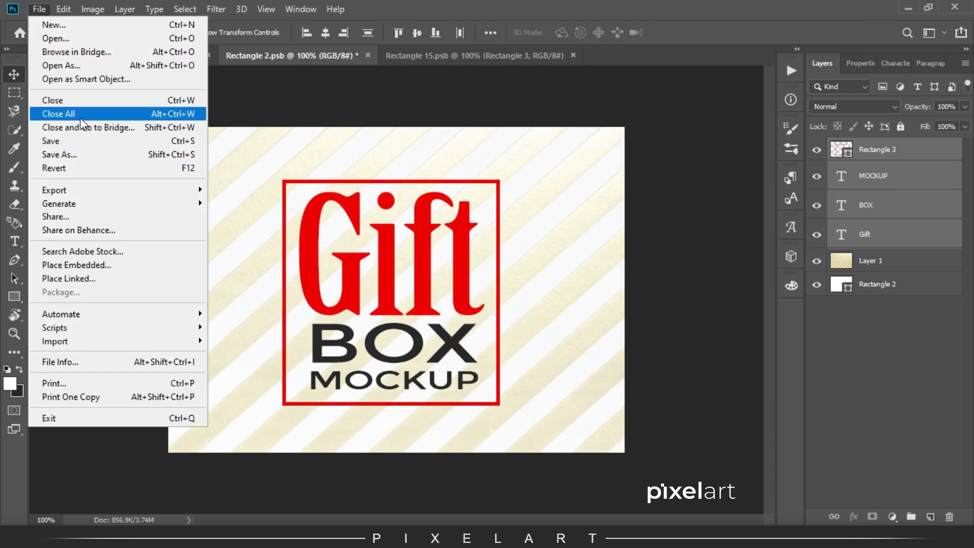
left_click(50, 136)
Tighten the top label's frame around the logo and save.
key("ctrl+t")
mouse_move(500, 180)
left_mouse_down()
mouse_move(457, 213)
mouse_move(477, 216)
left_mouse_up()
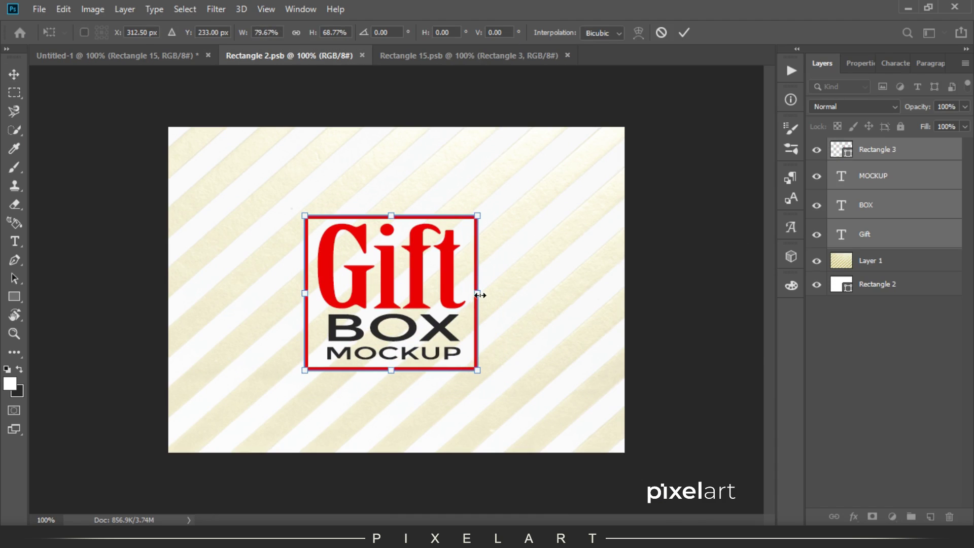
key("Return")
left_click(39, 9)
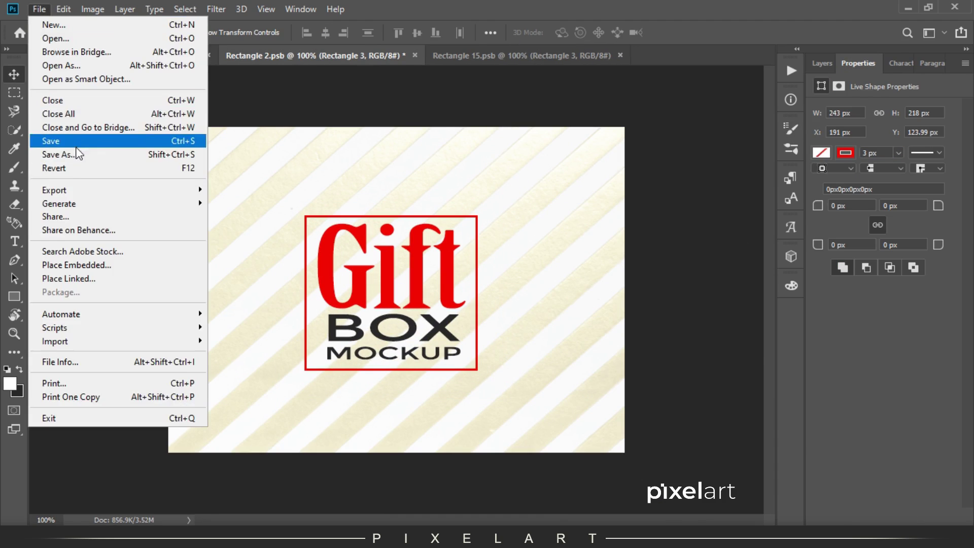
left_click(51, 138)
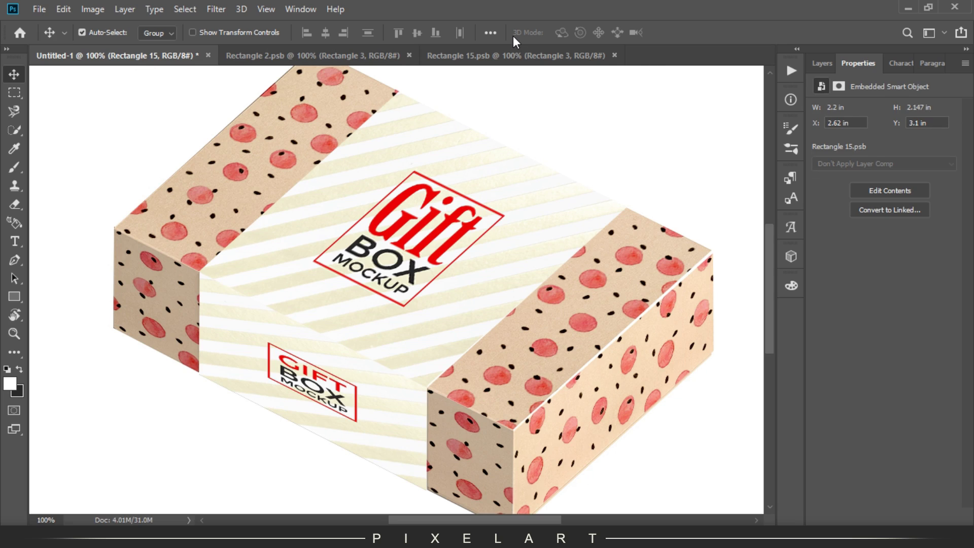
key("ctrl+minus")
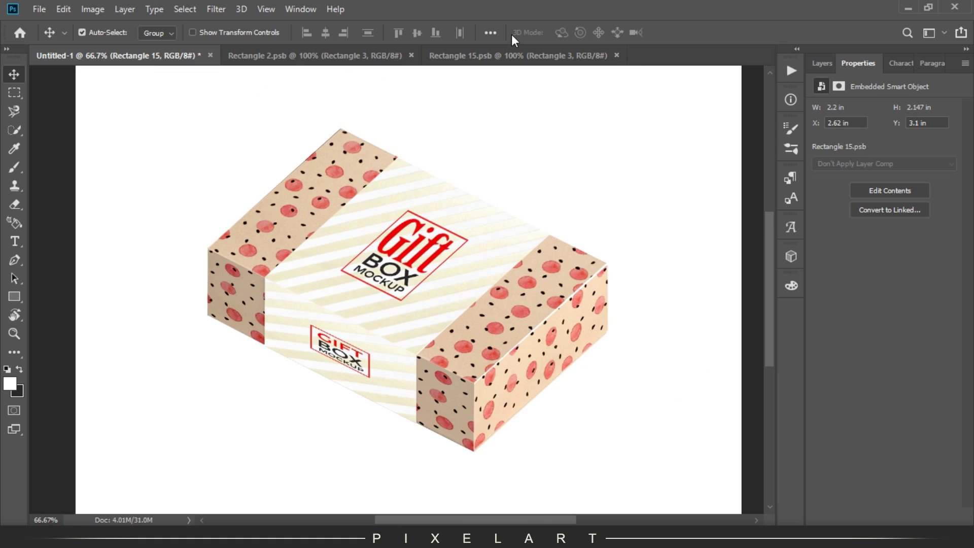
Re-save the square label and check the box mockup.
left_click(548, 55)
key("ctrl+Tab")
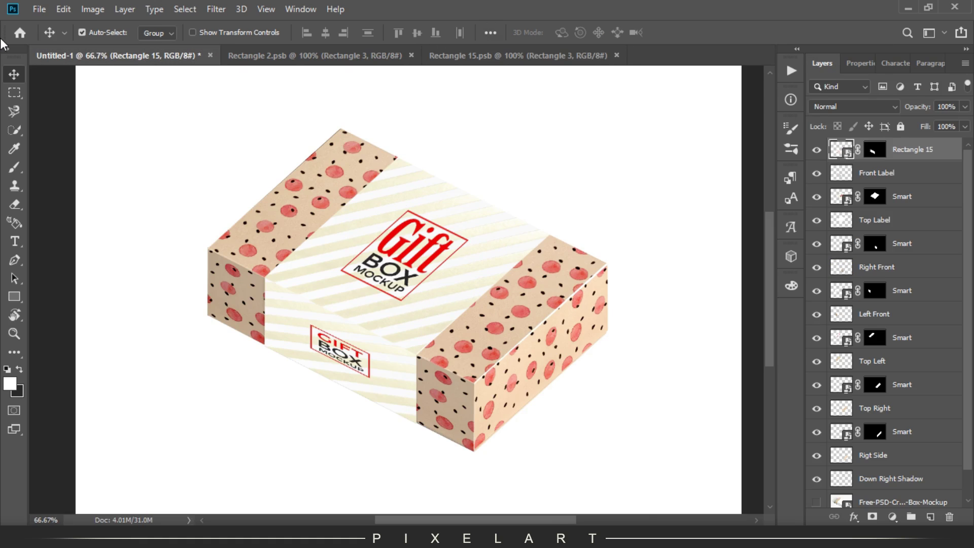
key("ctrl+shift+Tab")
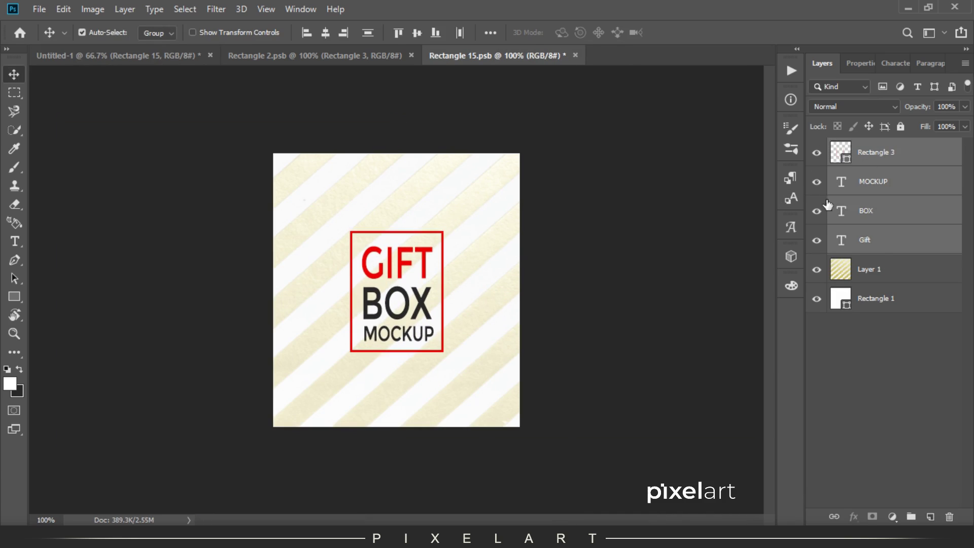
left_click(873, 153)
key("ctrl+s")
left_click(114, 55)
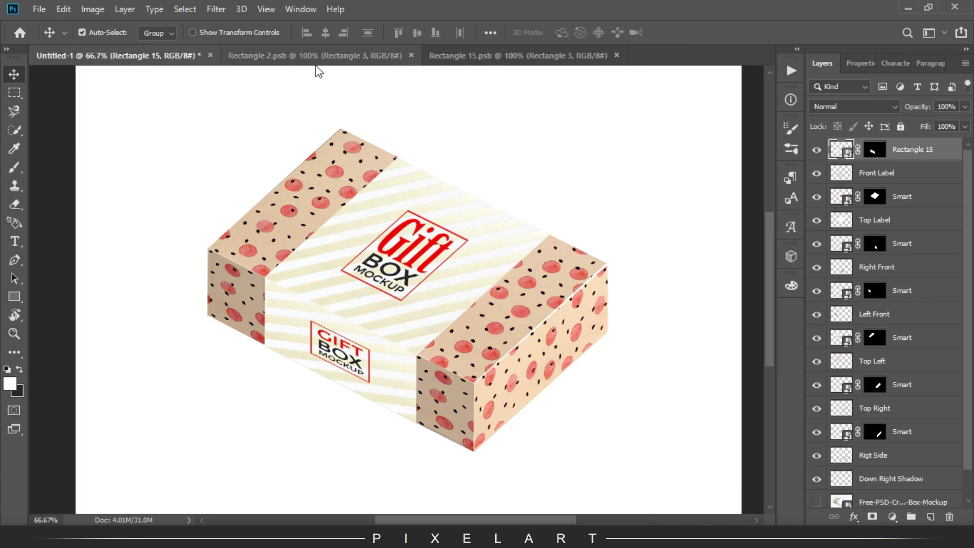
Widen the front Gift Box label artwork slightly on both sides.
key("ctrl+shift+Tab")
key("ctrl+t")
left_click_drag(443, 293, 444, 294)
key("Return")
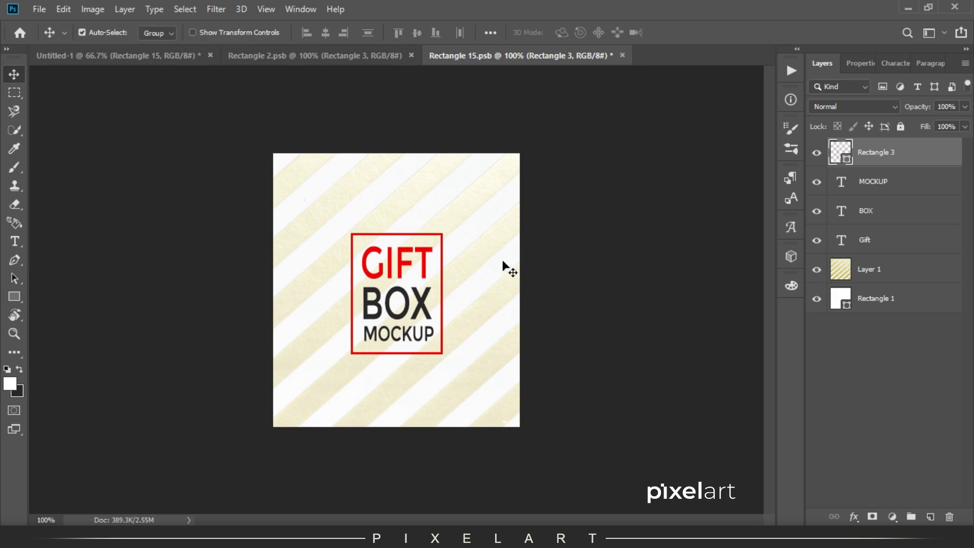
left_click(104, 57)
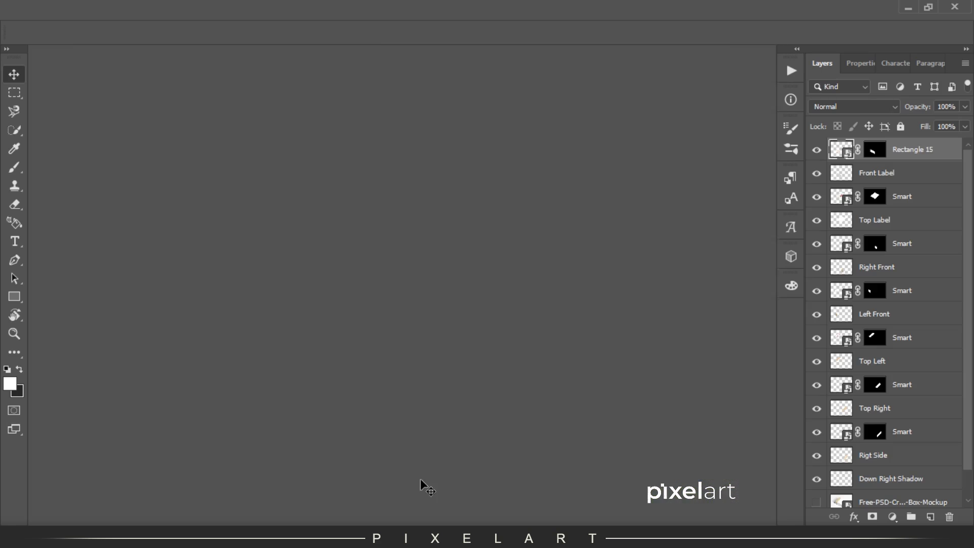
Paste a centred tagline under the top label's logo in Light at 5.69 pt.
left_click(319, 56)
key("t")
left_click_drag(312, 376, 572, 414)
type("Coolest Mockup Designs Craft here for your Package Designing")
key("ctrl+a")
left_click(308, 33)
left_click(279, 116)
left_click_drag(335, 33, 332, 33)
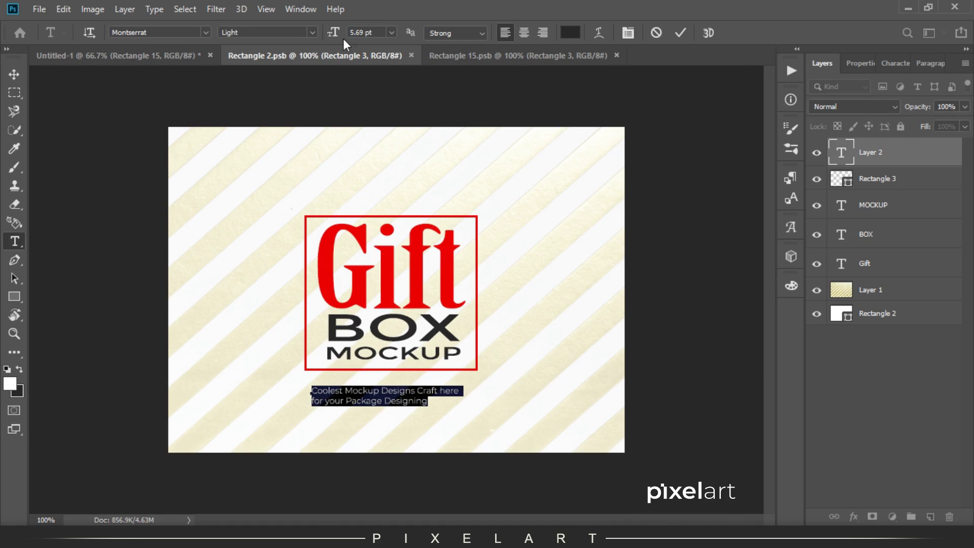
left_click(524, 33)
key("ctrl+Return")
Transform the red logo frame, save the top label, and check the mockup.
key("v")
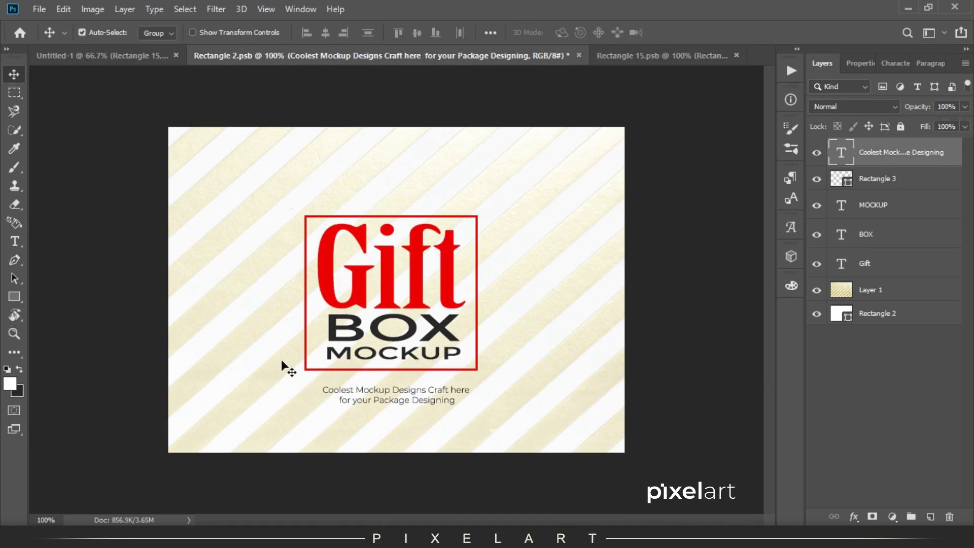
left_click(921, 186)
key("ctrl+t")
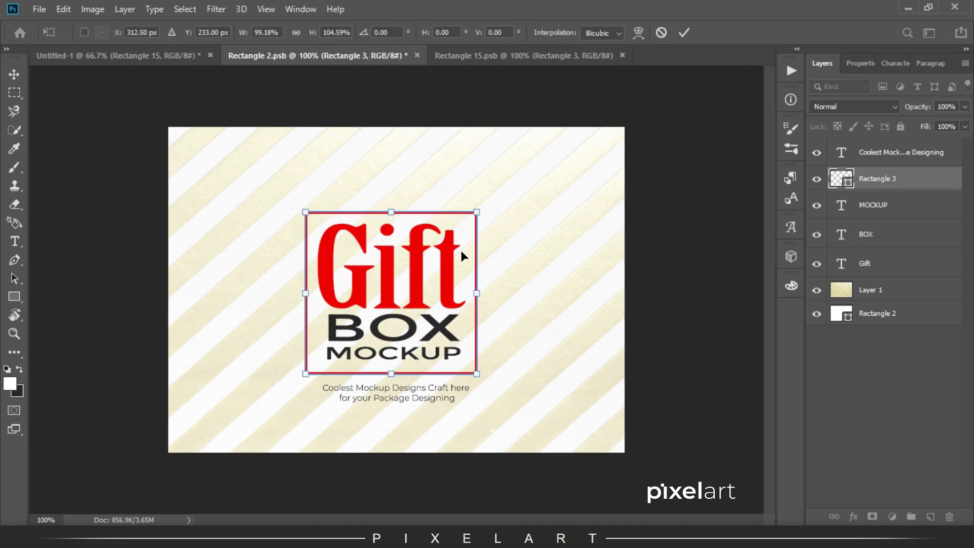
key("Return")
key("alt+bracketright")
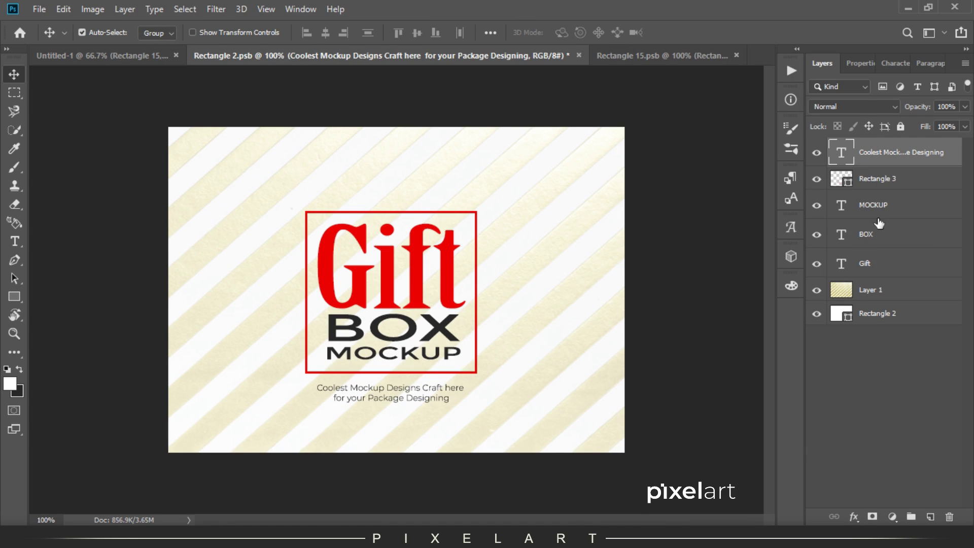
key("ctrl+s")
left_click(39, 9)
left_click(113, 57)
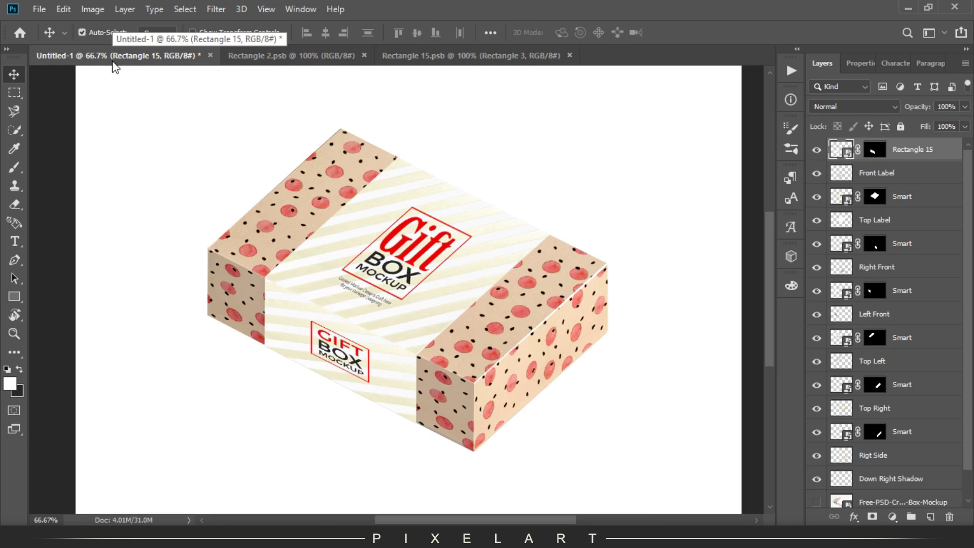
left_click(277, 56)
Review the logo frame's shape settings and save the top label.
key("ctrl+s")
left_click(129, 50)
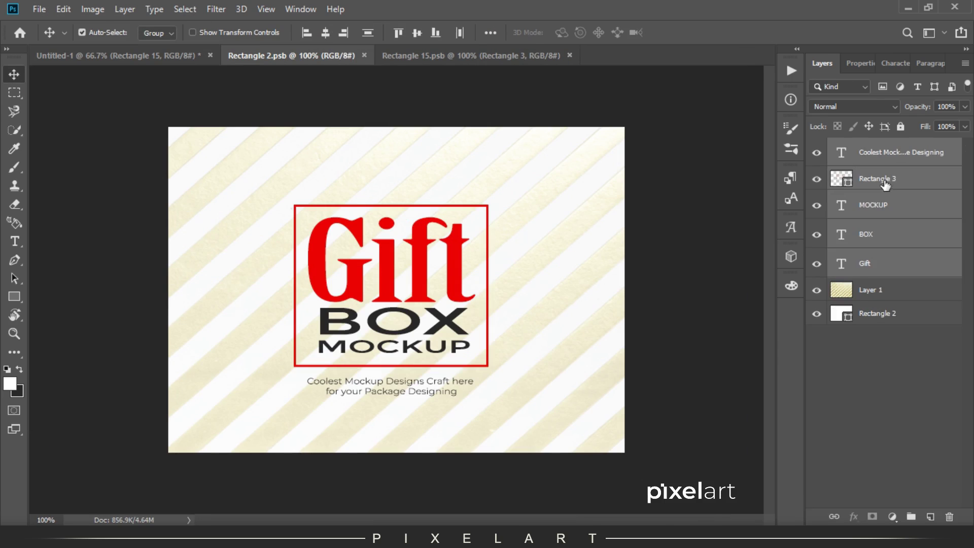
left_click(835, 180)
left_click(39, 9)
left_click(31, 137)
left_click(127, 56)
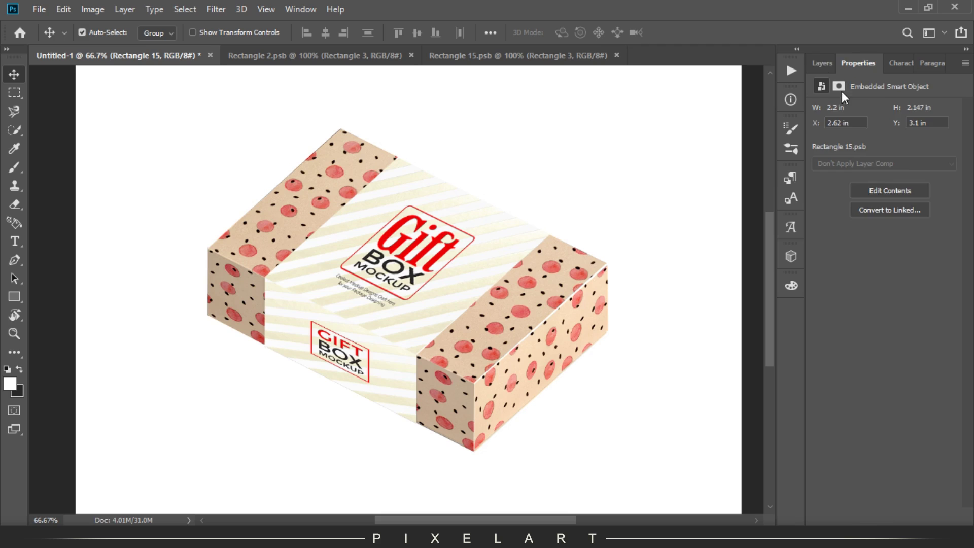
Set the front label artwork's blend mode to Multiply.
left_click(823, 63)
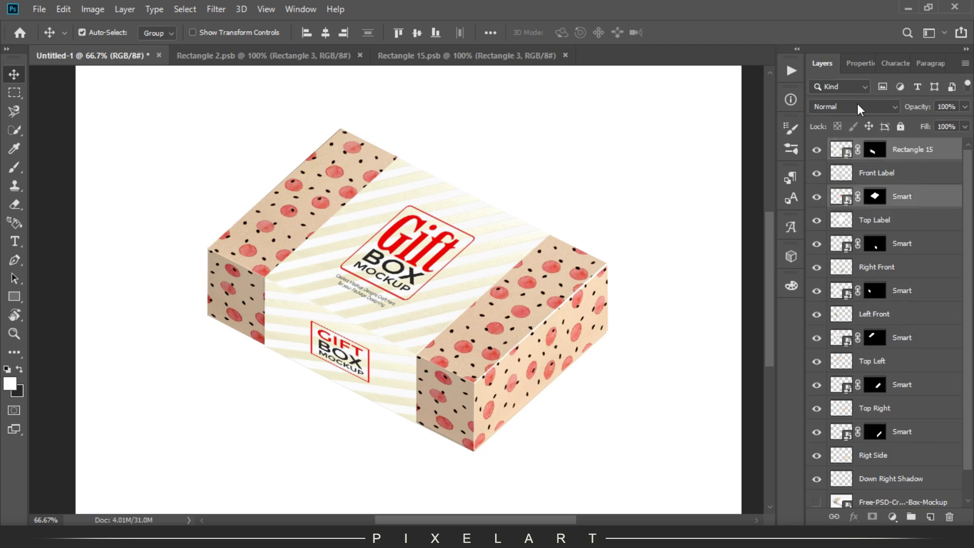
left_click(855, 106)
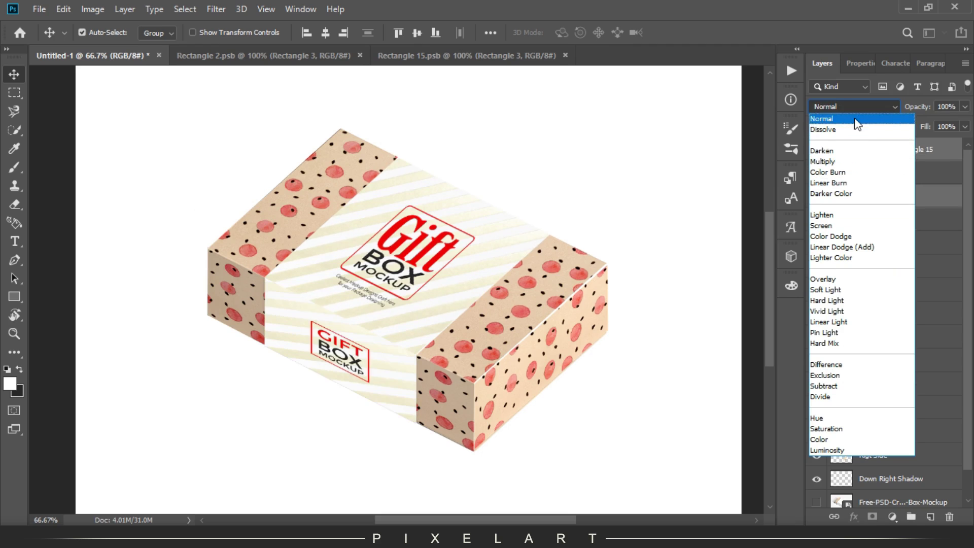
left_click(855, 161)
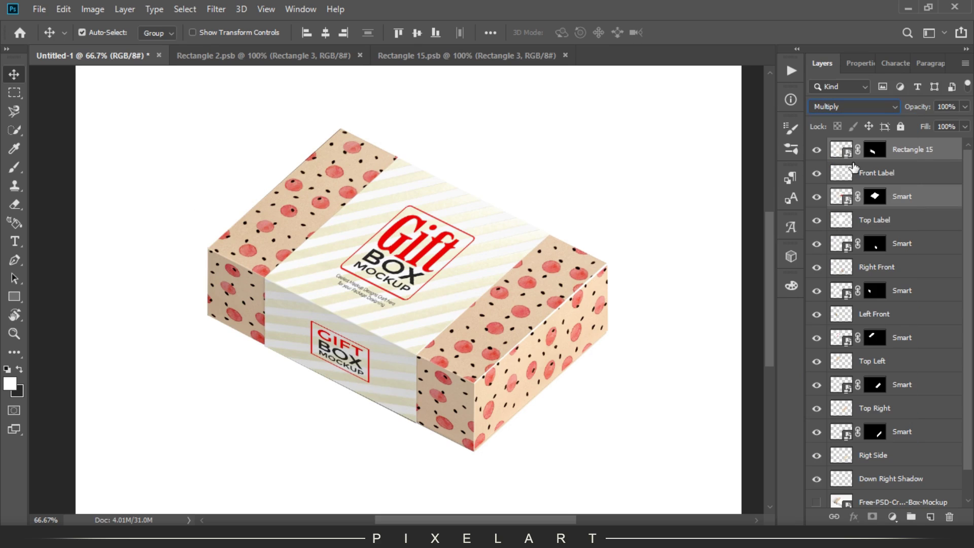
left_click(14, 75)
Select the two side Smart layers and bring up their blend mode choices.
scroll(888, 304, "down", 1)
left_click(903, 405)
left_click(904, 330, "ctrl")
left_click(855, 106)
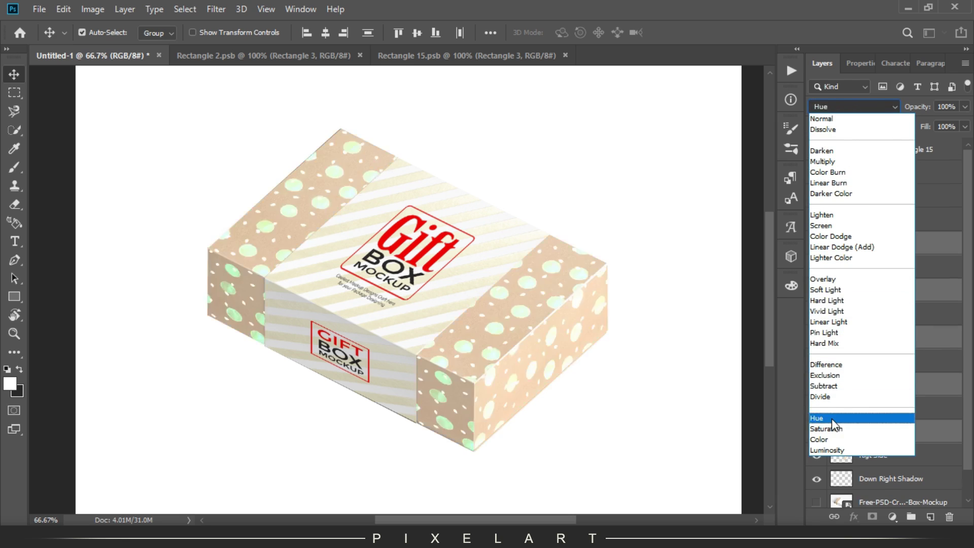
Set the side Smart layers to Linear Burn, then reset the first side's dot image to Normal.
left_click(863, 182)
scroll(832, 412, "down", 1)
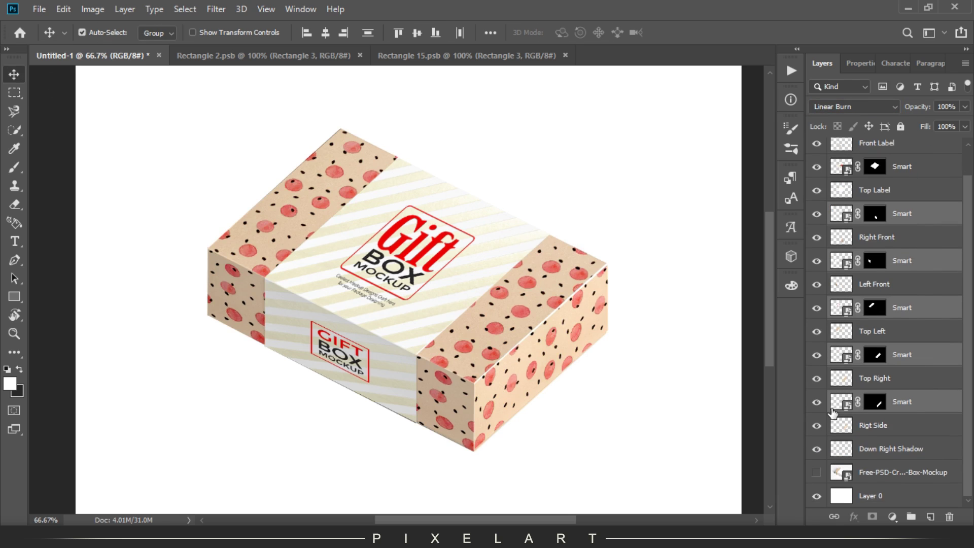
left_click(365, 55)
double_click(841, 401)
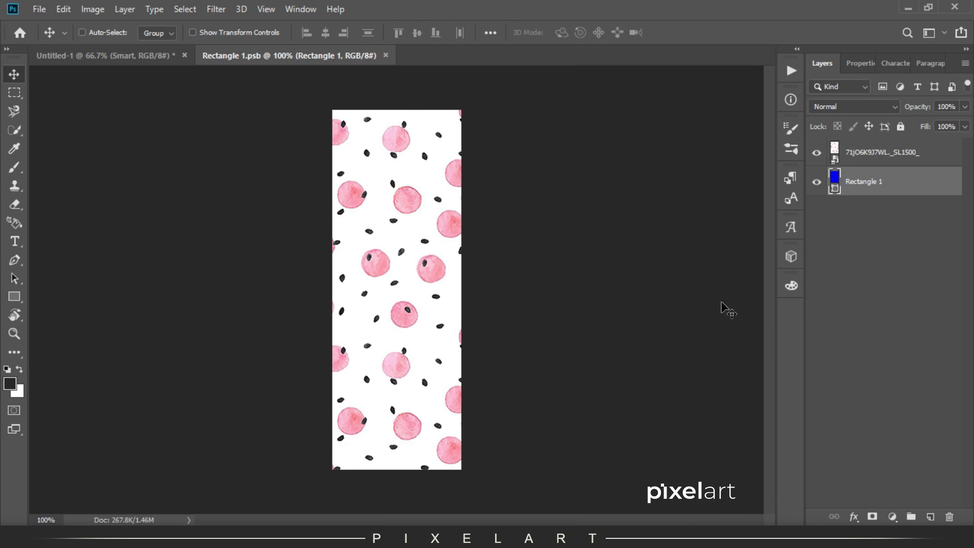
left_click(883, 153)
left_click(852, 107)
left_click(835, 118)
Sample a warm cream colour from the box mockup for the side pattern.
left_click(102, 55)
key("i")
left_click(361, 312)
left_click(310, 56)
key("v")
Set the first side's Rectangle 1 fill to Color blend and save the pattern.
left_click(869, 181)
left_click(852, 106)
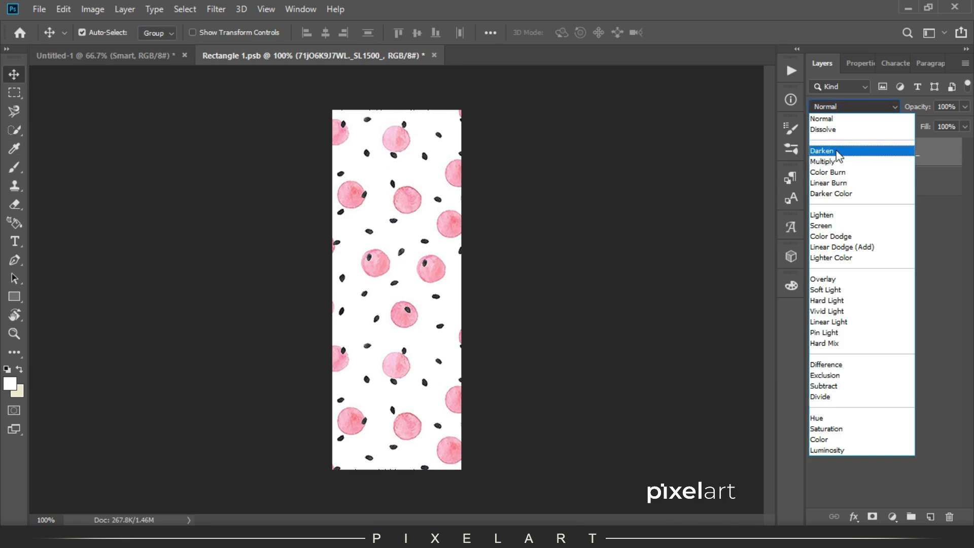
key("Escape")
left_click(853, 107)
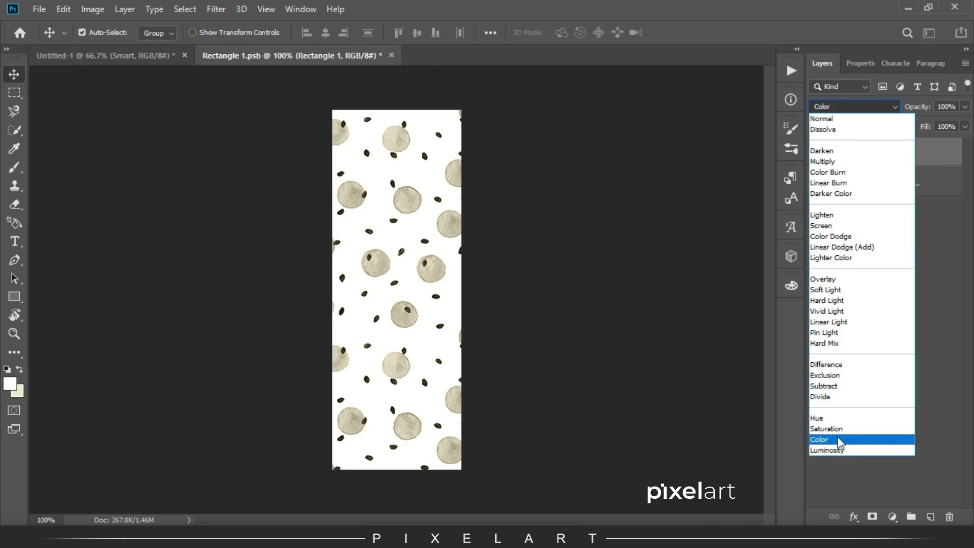
left_click(822, 439)
left_click(39, 9)
left_click(121, 139)
left_click(120, 53)
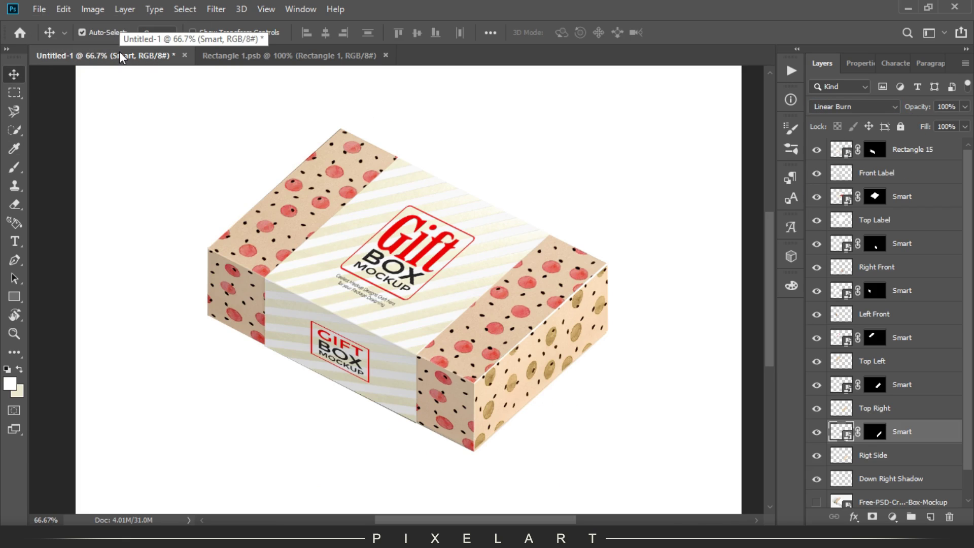
In the second side pattern, move the colour fill above the dots, set it to Color, then save and close.
double_click(842, 388)
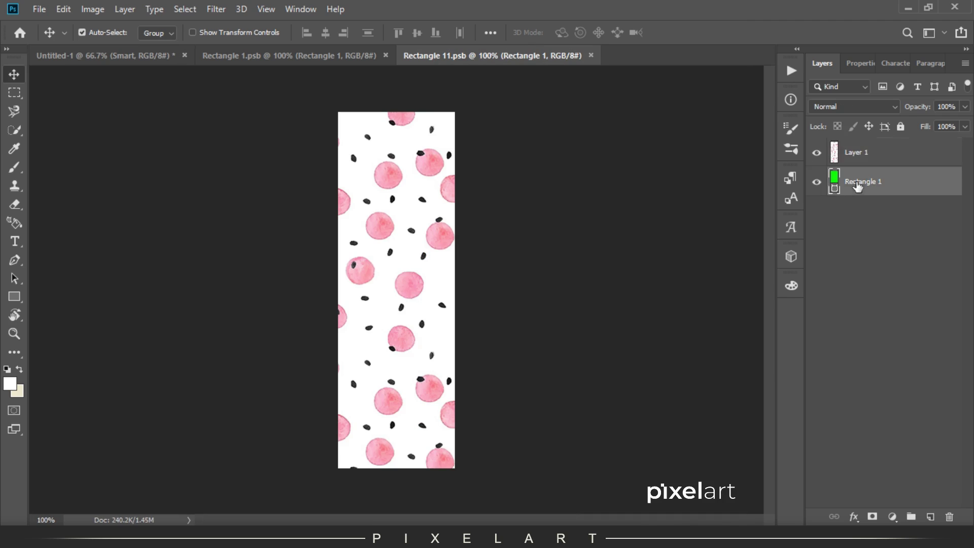
left_click_drag(864, 183, 864, 152)
left_click(855, 106)
left_click(822, 440)
key("ctrl+s")
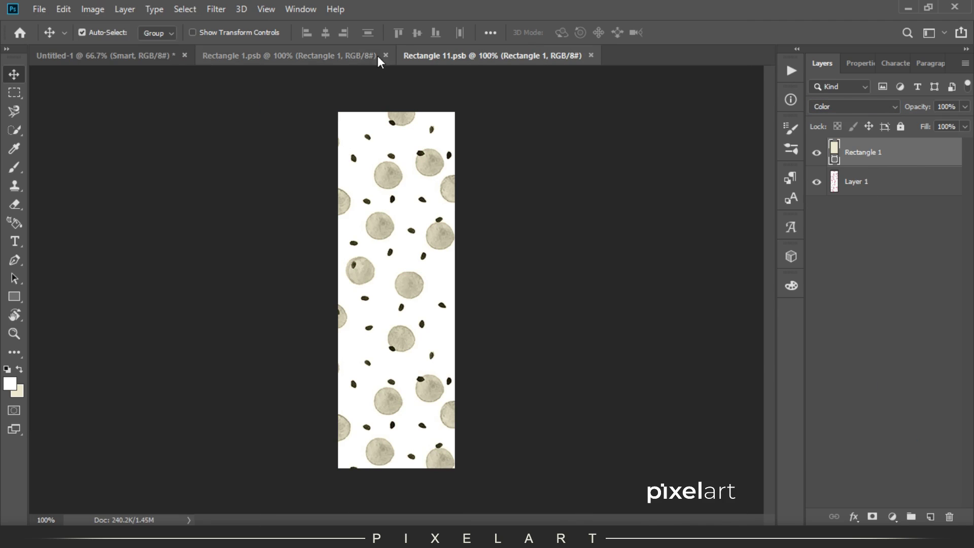
key("ctrl+w")
key("ctrl+w")
Give the third side pattern a Color-blended fill above the dots, then save and close.
double_click(834, 352)
left_click_drag(876, 190, 879, 154)
left_click(855, 106)
left_click(819, 439)
left_click(39, 9)
left_click(53, 129)
Tint the fourth side's dots with the colour fill above them in Color mode, then save.
left_click(396, 55)
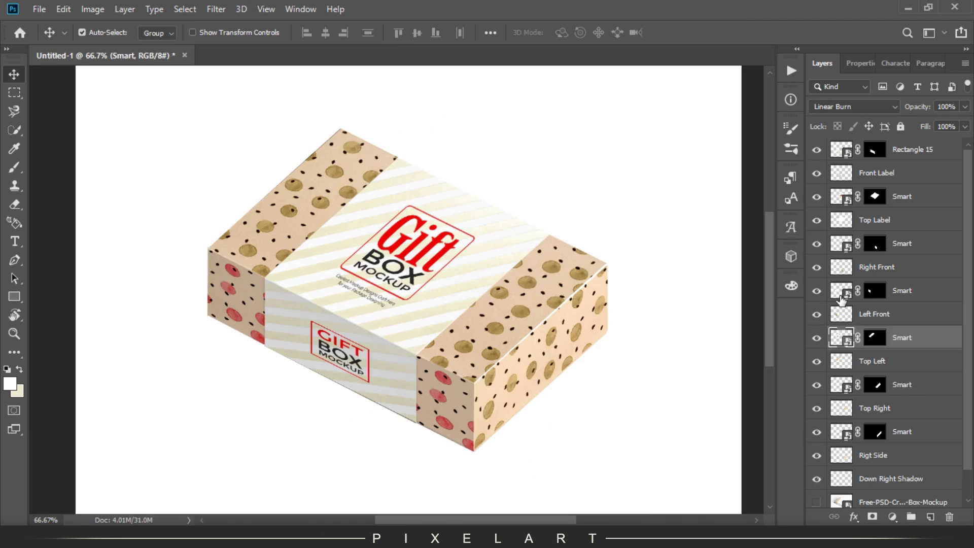
double_click(837, 304)
left_click_drag(867, 174, 869, 153)
left_click(855, 107)
left_click(822, 440)
left_click(39, 9)
left_click(54, 129)
Place the last side's dot image under a Color-blended fill, then save and close.
left_click(83, 55)
double_click(836, 246)
left_click_drag(870, 153, 872, 193)
left_click(862, 152)
left_click(856, 107)
left_click(823, 439)
left_click(39, 9)
left_click(53, 130)
left_click(585, 55)
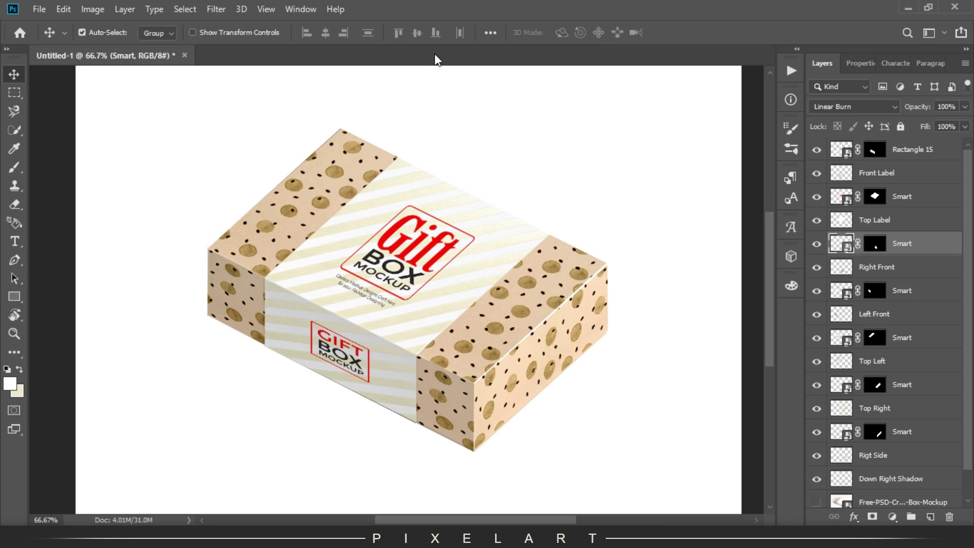
double_click(842, 196)
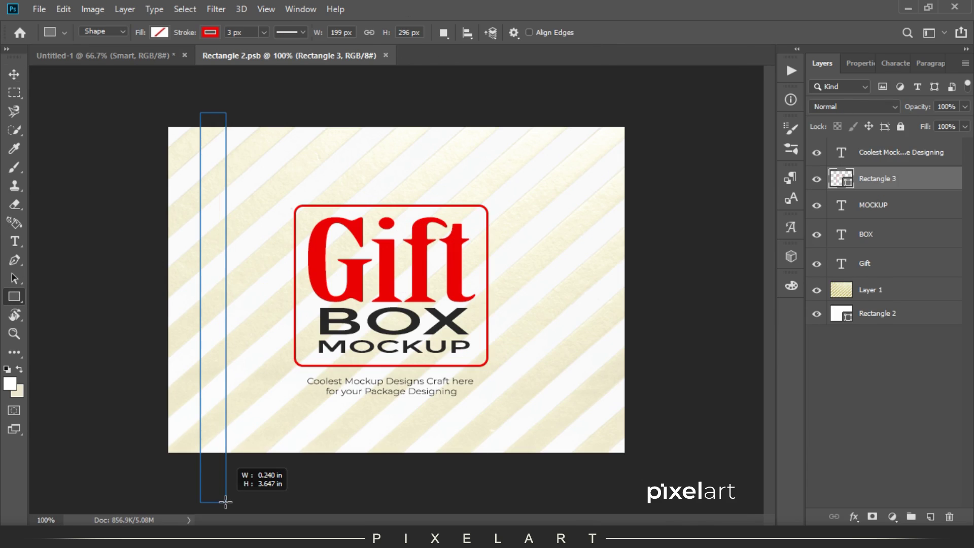
Draw a tall red stripe along the top label's left edge.
left_click_drag(233, 489, 233, 489)
left_click(823, 149)
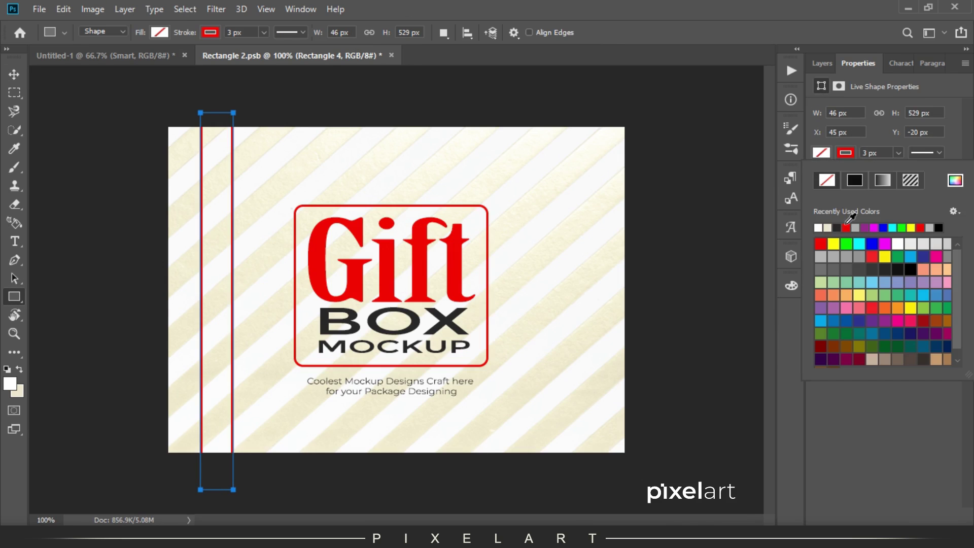
left_click(821, 292)
left_click(822, 63)
key("v")
Duplicate the stripe and give the copy no fill with a 2 px dashed stitching stroke.
key("ctrl+j")
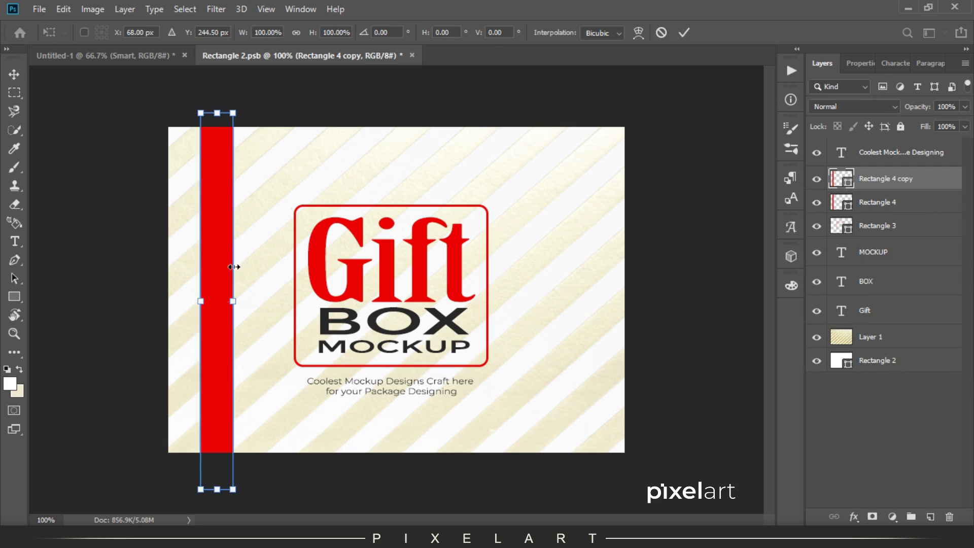
left_click(859, 63)
left_click(821, 152)
left_click(828, 179)
left_click(926, 152)
left_click(901, 224)
type("2")
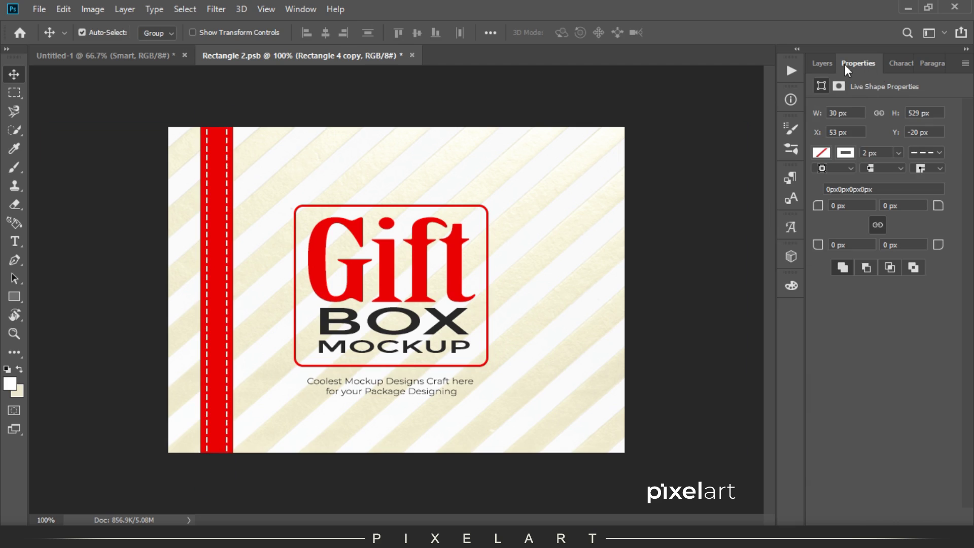
left_click(822, 63)
Copy the stitched stripe to the label's right side and save the lid label.
key("ctrl+j")
key("shift+Right")
key("shift+Right")
key("shift+Right")
key("shift+Right")
key("shift+Right")
key("shift+Right")
key("Left")
key("Left")
key("Left")
key("Left")
key("Left")
key("Left")
left_click(39, 9)
left_click(87, 137)
left_click(85, 57)
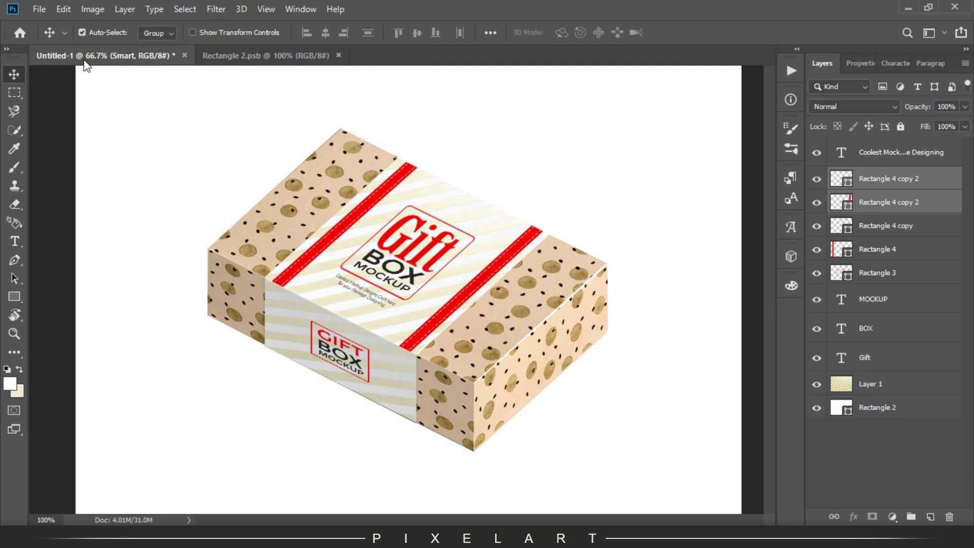
left_click(81, 32)
double_click(349, 85)
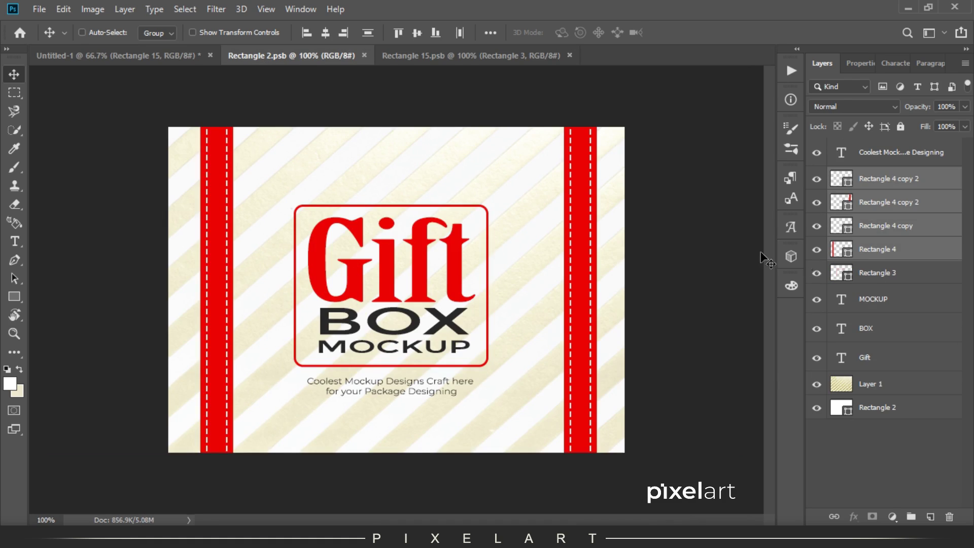
Move the second stitched stripe onto the front label's right edge and save.
key("ctrl+t")
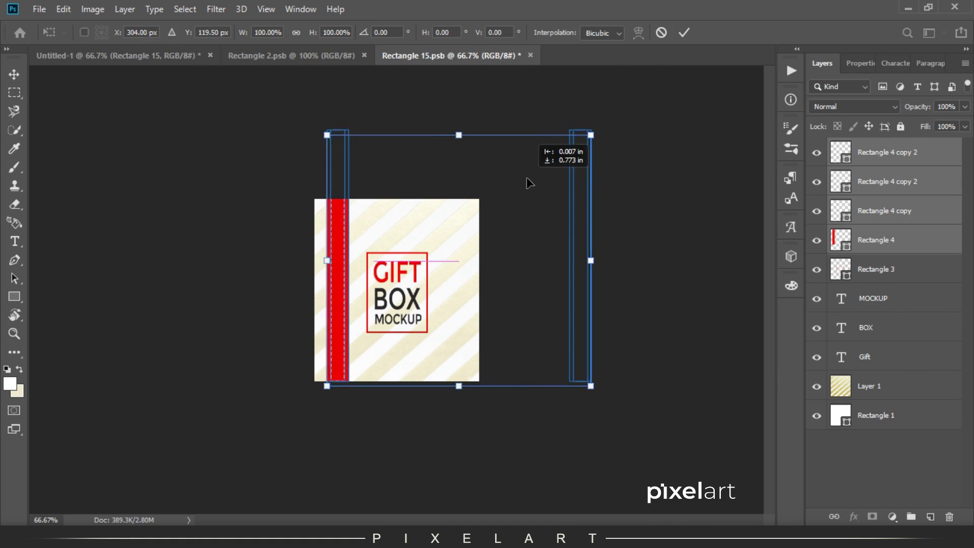
key("Return")
left_click(869, 155)
key("shift+Left")
key("shift+Left")
key("shift+Left")
key("shift+Left")
key("shift+Left")
key("shift+Left")
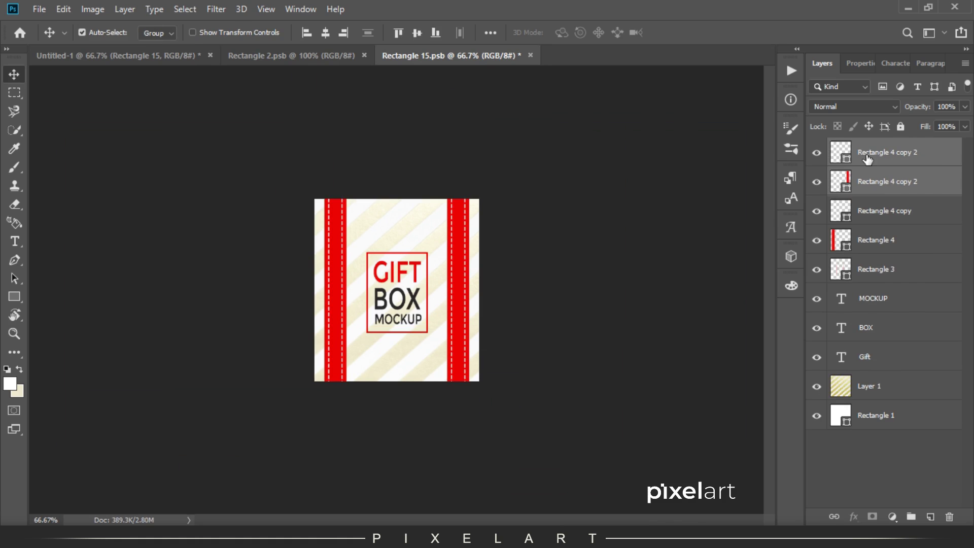
left_click(39, 9)
left_click(113, 126)
left_click(116, 56)
key("ctrl+plus")
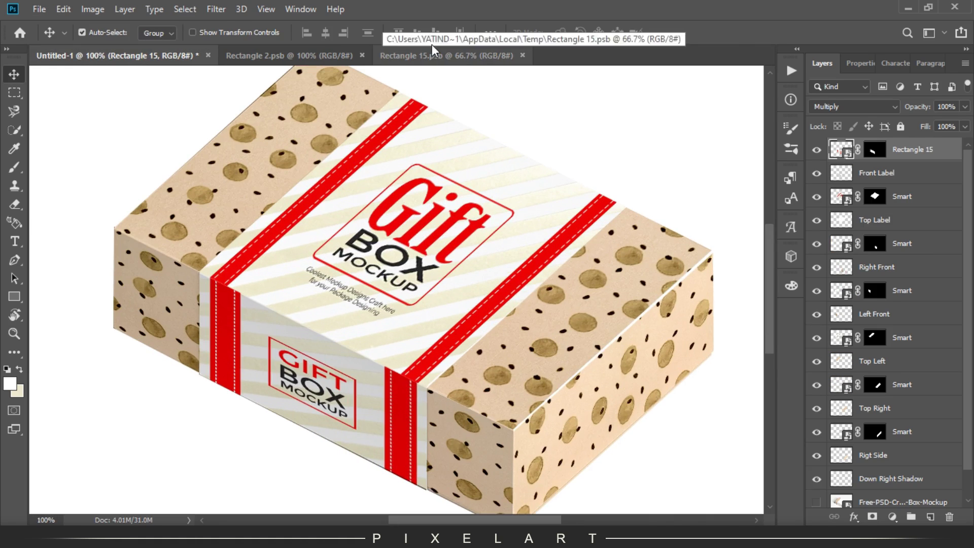
Reposition the red stripe layers on the front label and save the label.
left_click(434, 56)
left_click(871, 246, "shift")
key("ctrl+t")
key("shift+Left")
key("shift+Left")
key("shift+Left")
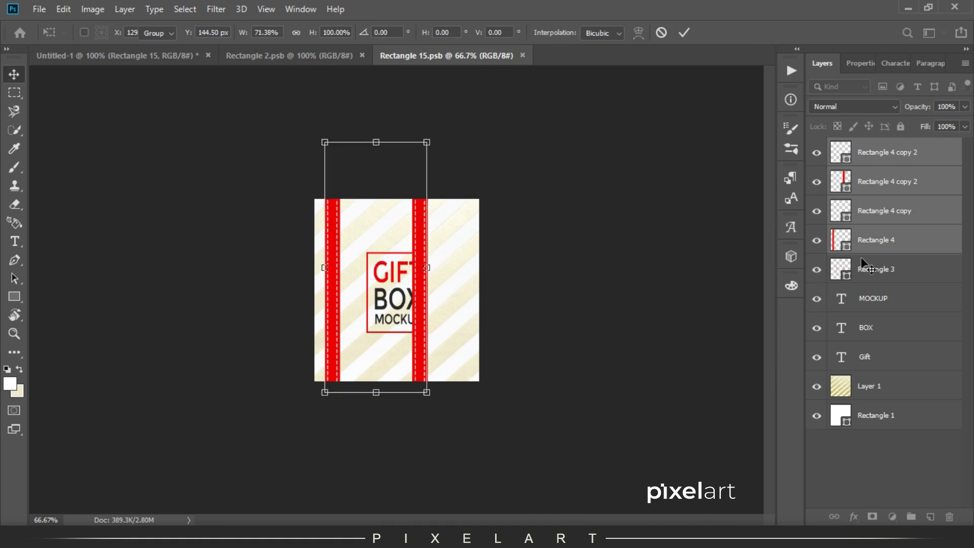
key("Return")
left_click(887, 160)
key("shift+Right")
key("shift+Right")
key("shift+Right")
left_click(39, 9)
left_click(114, 126)
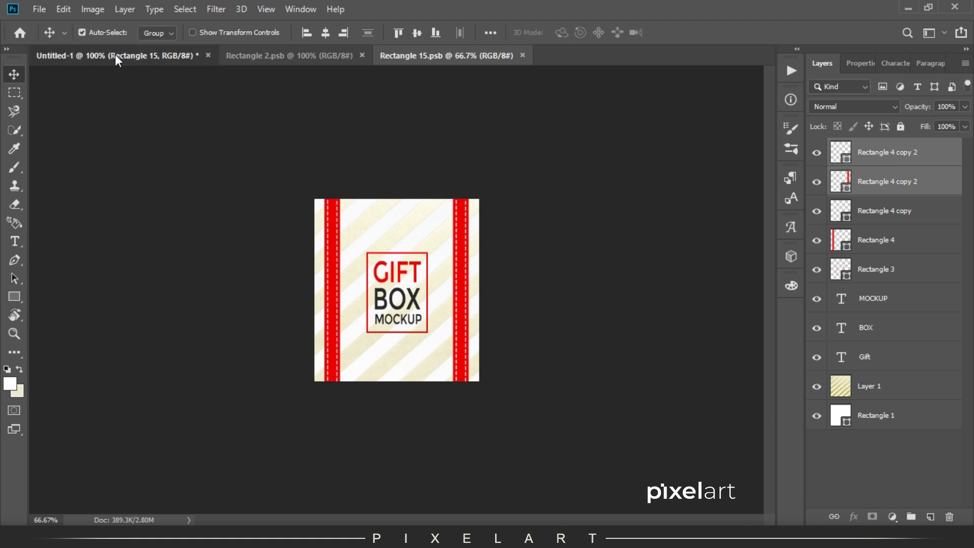
left_click(115, 54)
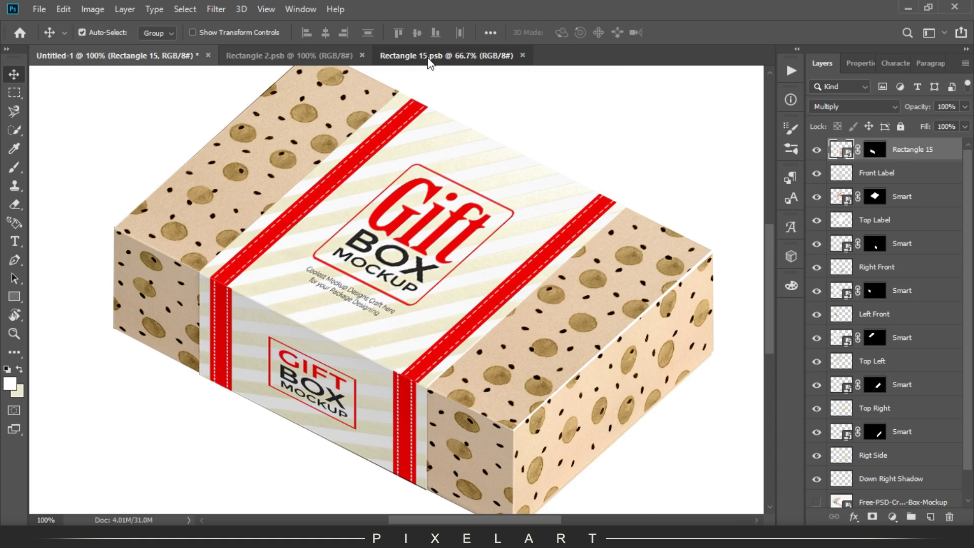
Make the red stripes narrower, save, and check them on the zoomed-out mockup.
left_click(429, 57)
left_click(845, 244, "shift")
key("ctrl+t")
left_click_drag(467, 267, 461, 267)
key("Return")
left_click(883, 162, "ctrl")
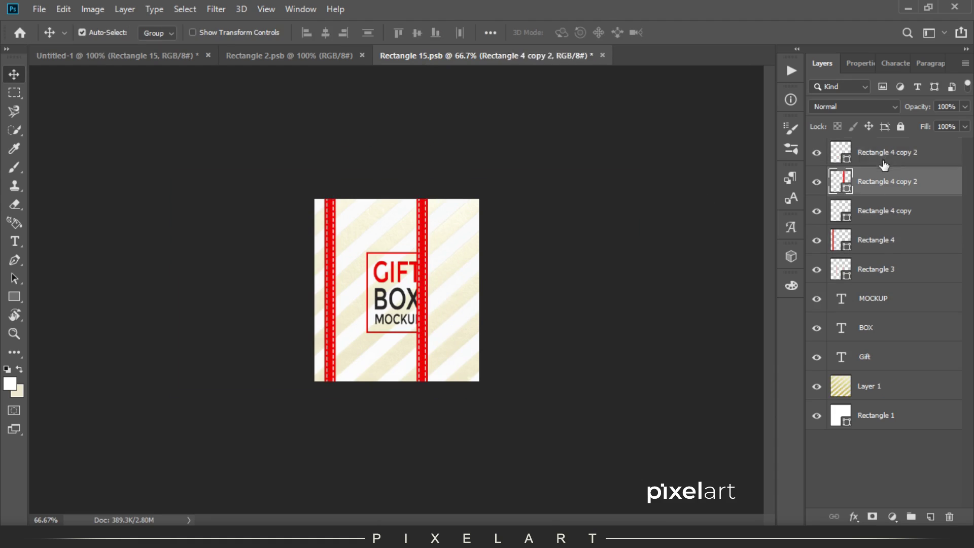
left_click(40, 9)
left_click(113, 126)
left_click(105, 54)
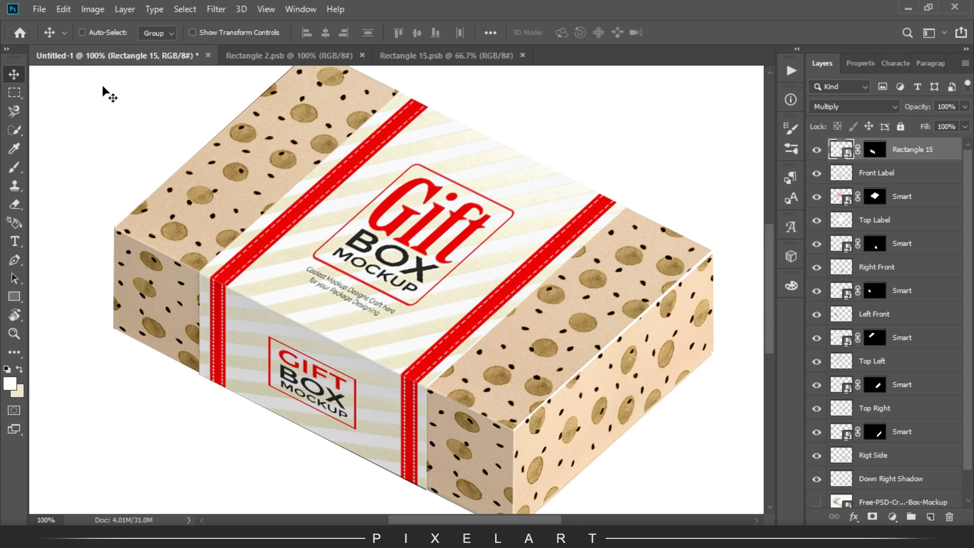
key("ctrl+minus")
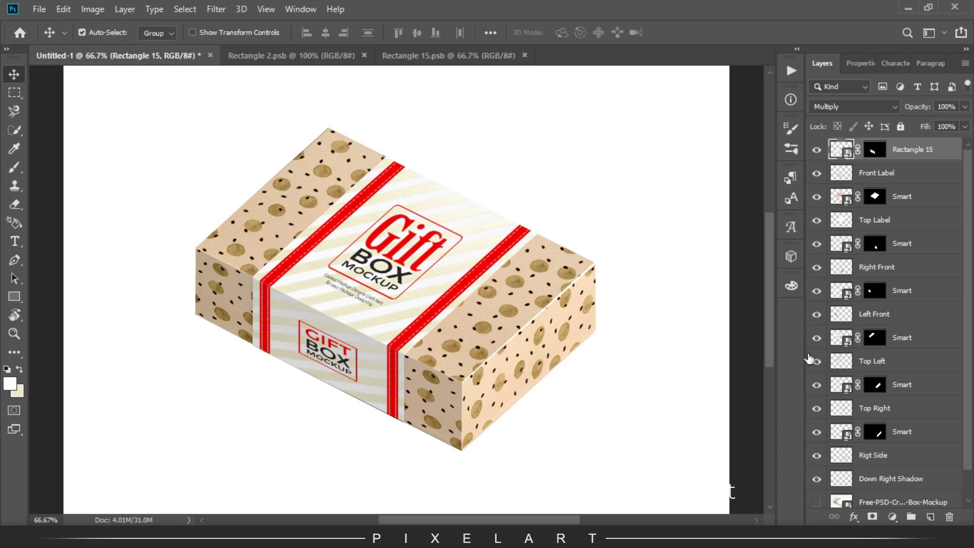
With the Gradient tool, set the gradient's left stop to cream.
left_click(14, 223)
left_click(97, 32)
double_click(87, 398)
left_click(896, 270)
Add a new layer above the mockup photo and try a cream gradient, then undo it.
left_click(361, 167)
left_click(904, 502)
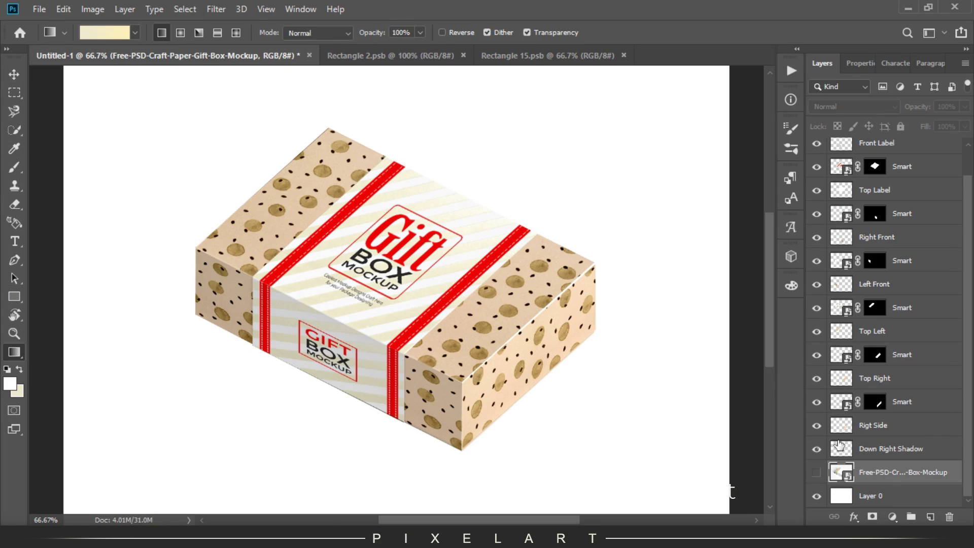
left_click(931, 517)
key("v")
key("g")
left_click_drag(337, 153, 337, 402)
key("ctrl+minus")
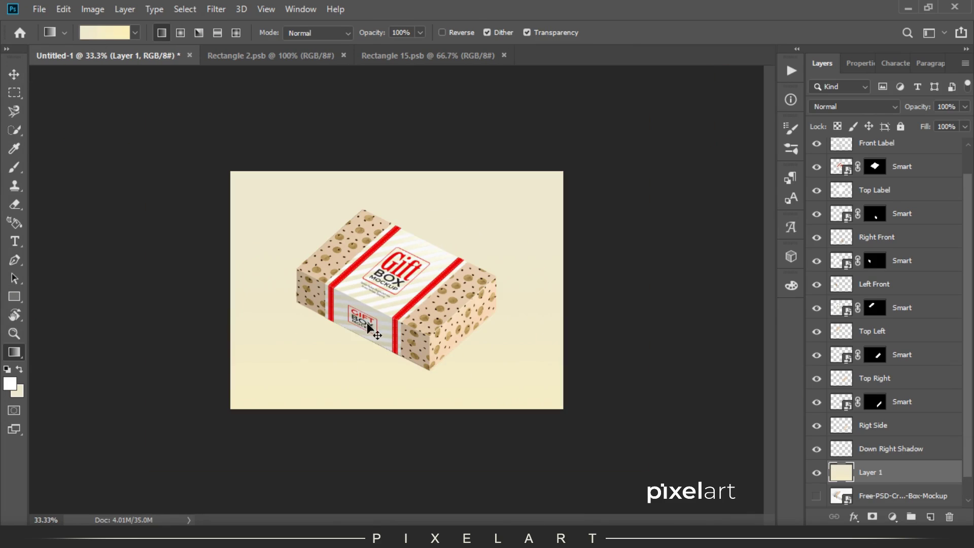
key("ctrl+z")
Set the right gradient stop to darker beige and draw the gradient top to bottom.
left_click(104, 33)
double_click(375, 399)
left_click(625, 312)
left_click(896, 270)
left_click(361, 167)
left_click_drag(378, 175, 383, 399)
key("ctrl+plus")
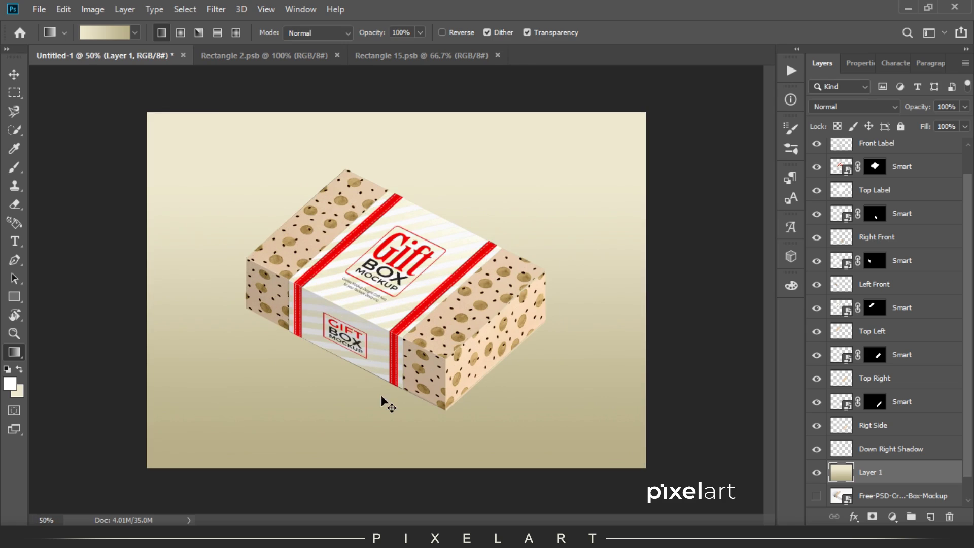
left_click(14, 74)
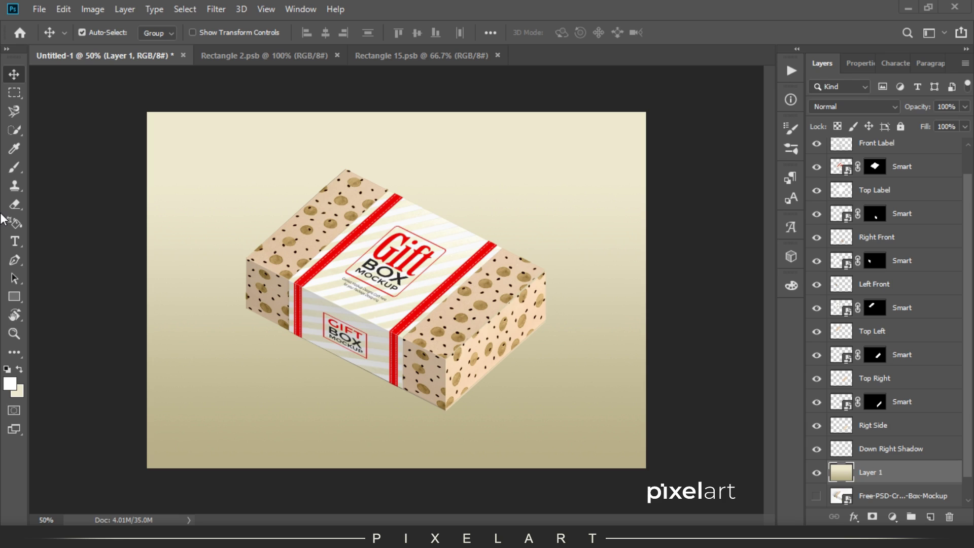
Duplicate the original mockup photo layer and move the copy to the top of the stack.
left_click(858, 495)
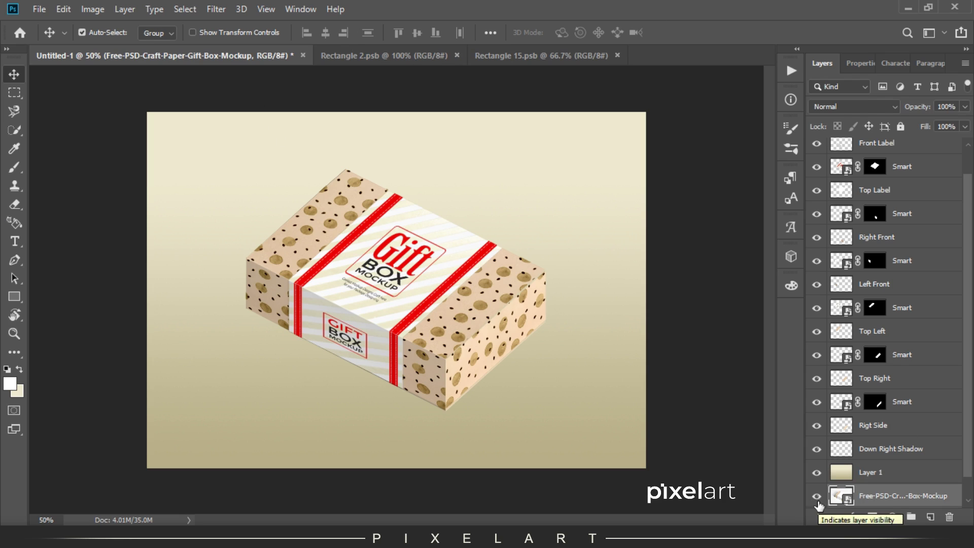
scroll(863, 477, "down", 1)
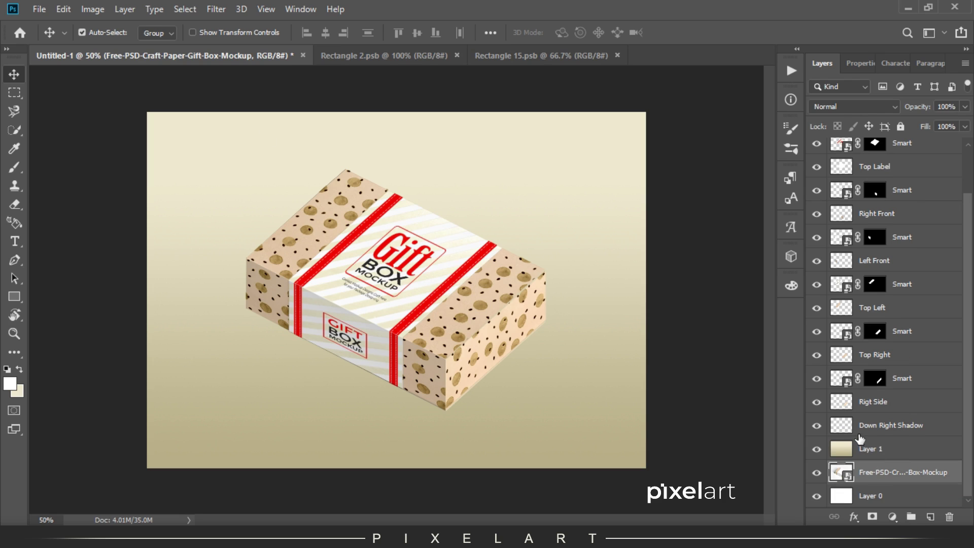
right_click(900, 477)
left_click(761, 34)
key("Return")
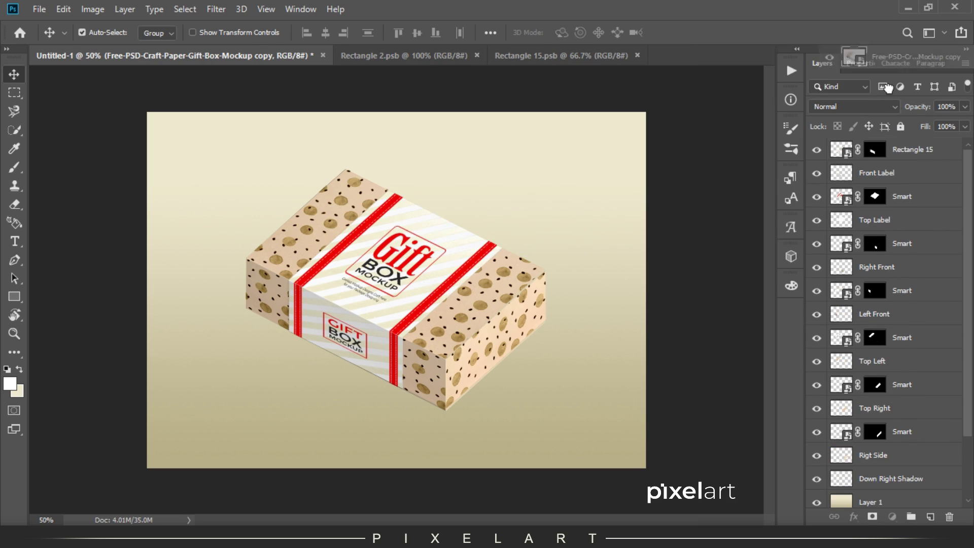
left_click_drag(893, 463, 905, 144)
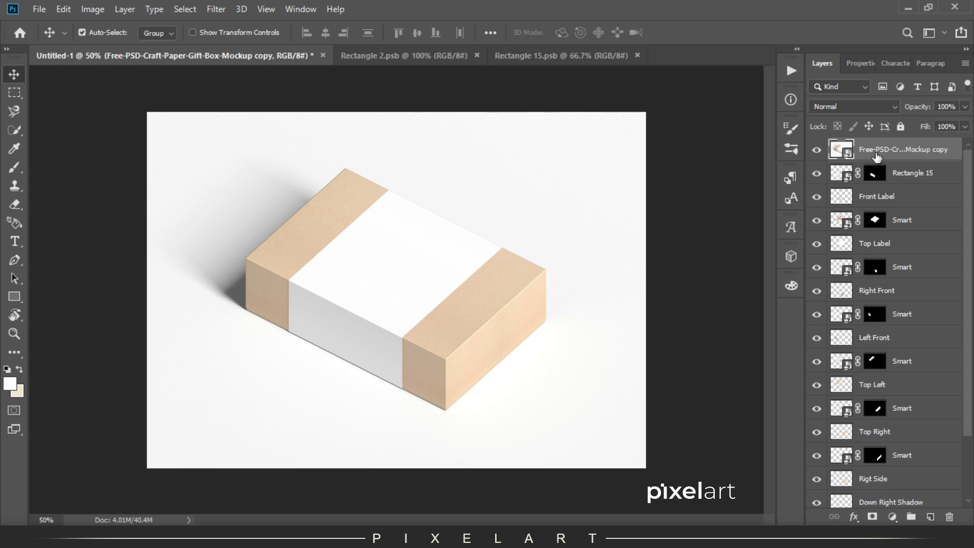
Add a Levels adjustment clipped to the photo copy, raising the black input level.
left_click(892, 517)
left_click(883, 252)
left_click(822, 63)
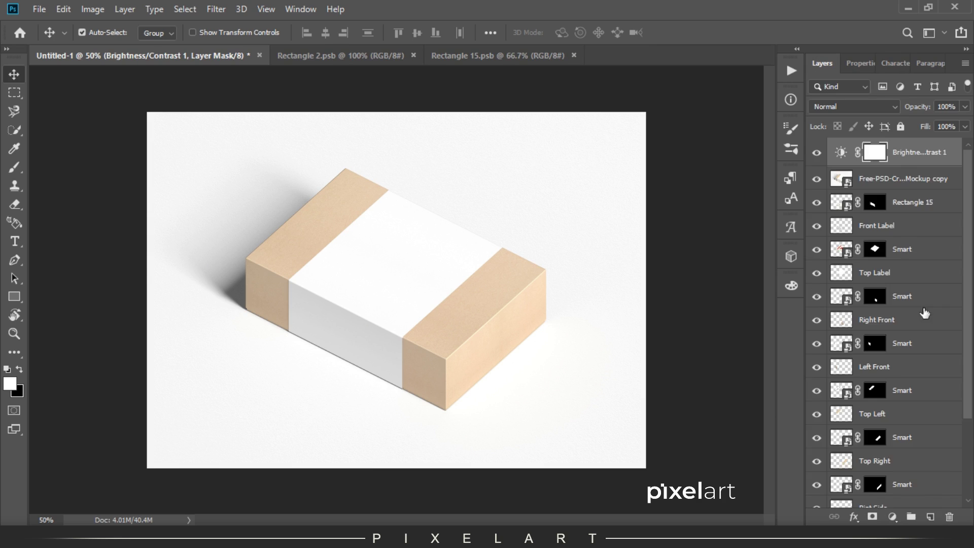
key("Delete")
left_click(892, 516)
left_click(859, 411)
left_click_drag(835, 213, 857, 213)
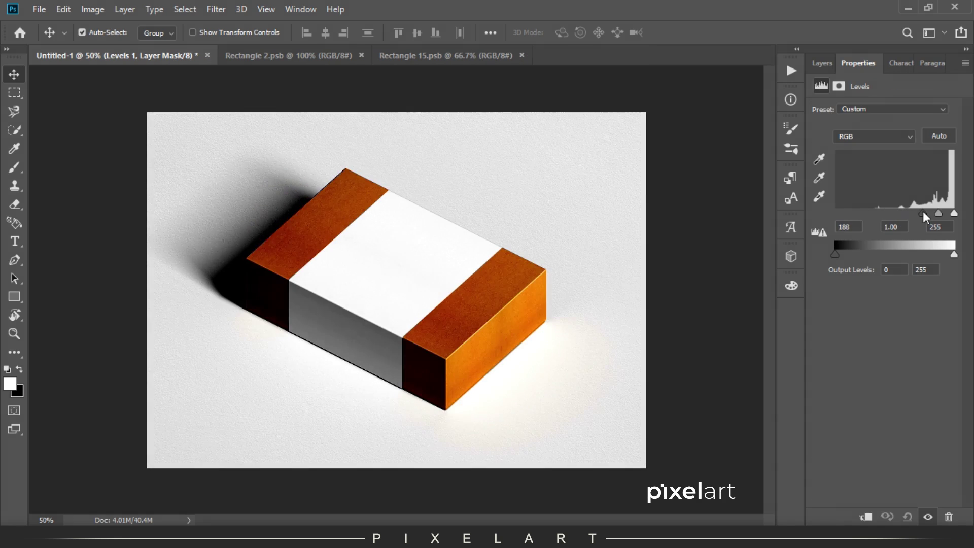
left_click(822, 63)
Add a Curves adjustment that deepens shadows and lifts highlights for stronger contrast.
left_click(893, 517)
left_click(873, 346)
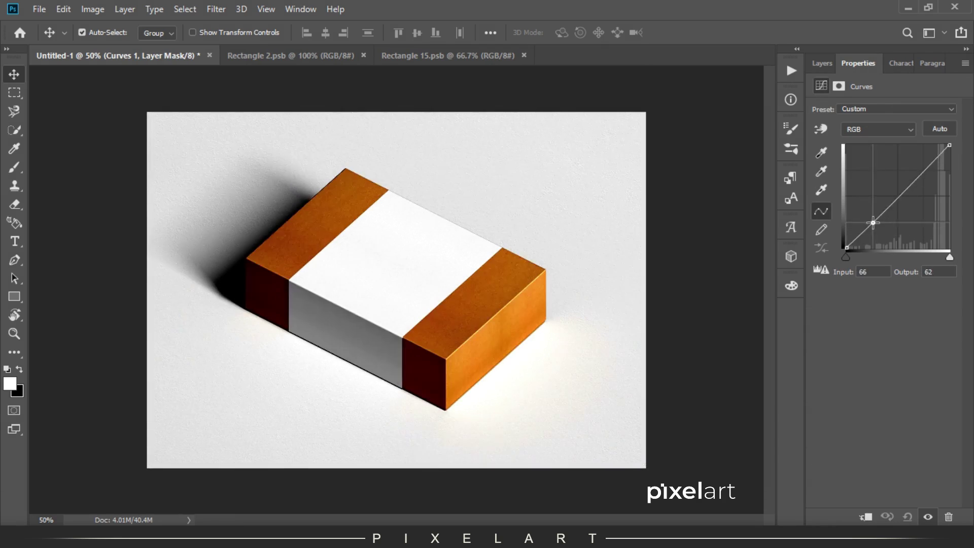
left_click_drag(878, 216, 878, 223)
mouse_move(911, 183)
left_mouse_down()
mouse_move(899, 182)
mouse_move(920, 168)
left_mouse_up()
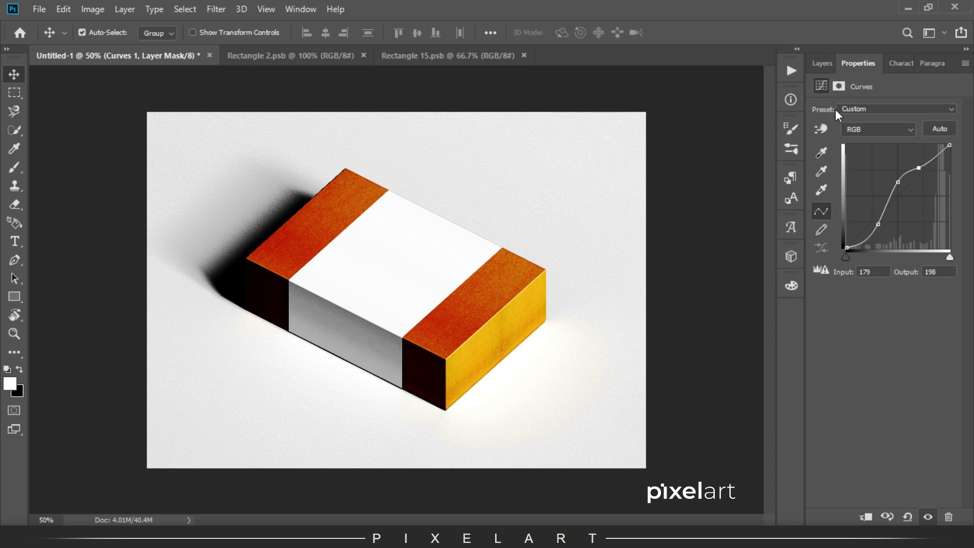
left_click(823, 63)
left_click(893, 208)
left_click(852, 106)
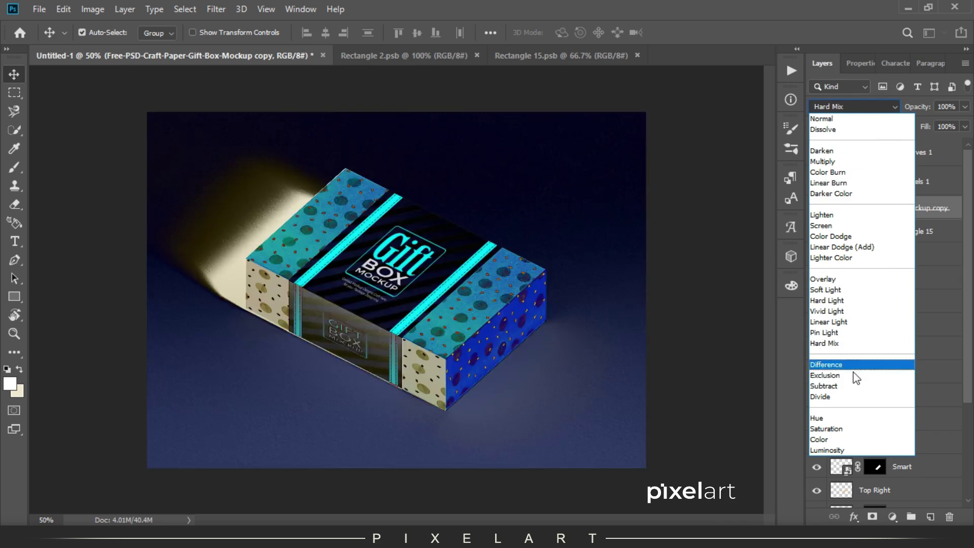
Set the mockup photo copy to Soft Light blend mode and zoom in to review the shaded box.
left_click(832, 290)
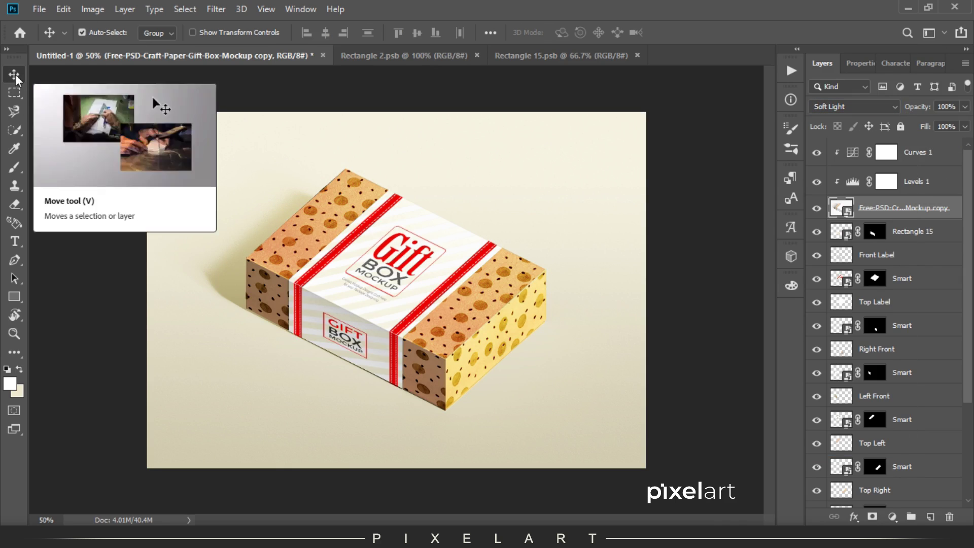
key("ctrl+plus")
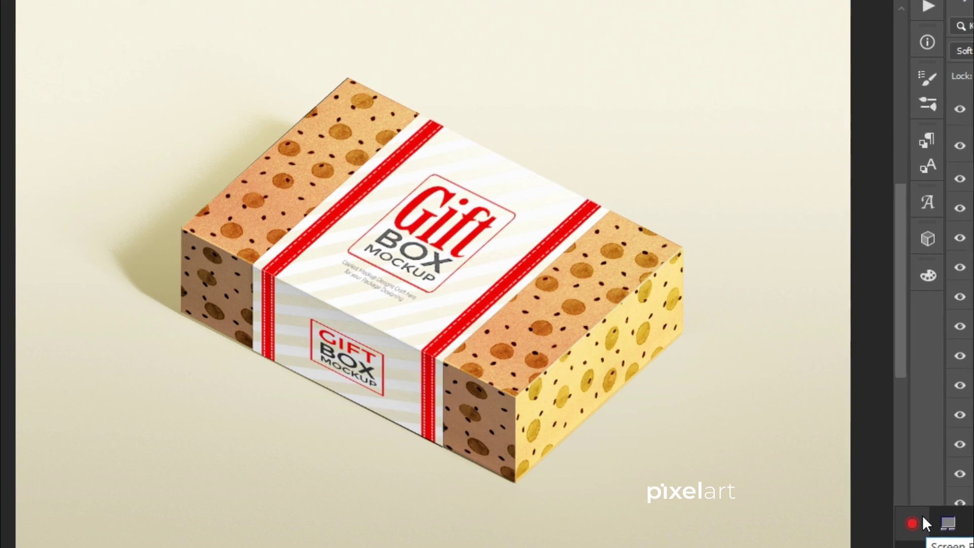
left_click(914, 515)
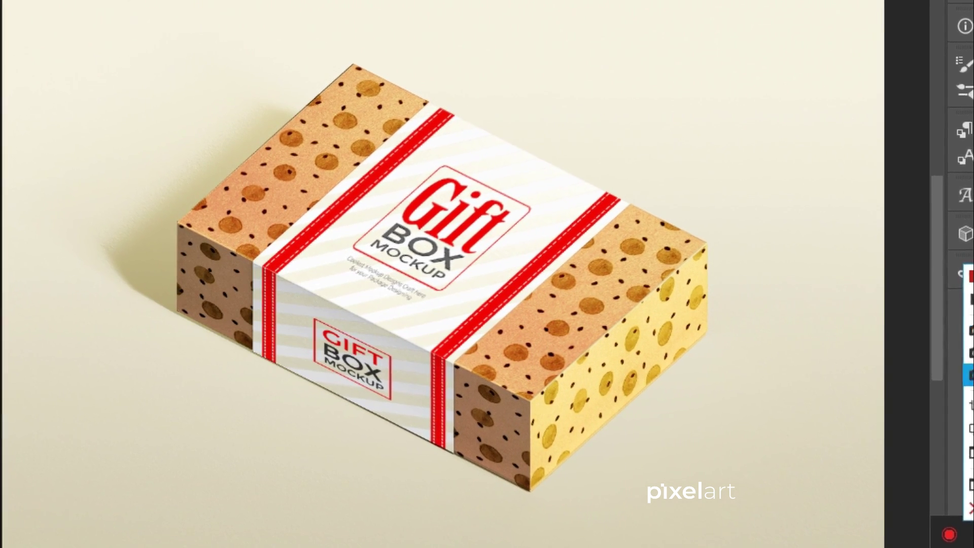